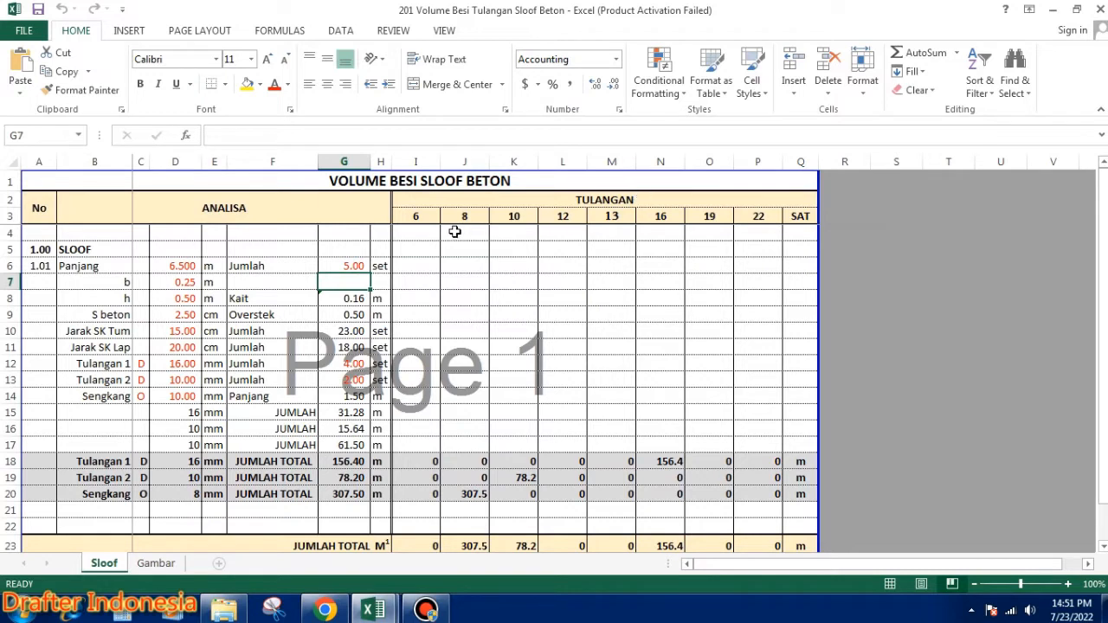
{"action": "left_click", "coordinate": [417, 217]}
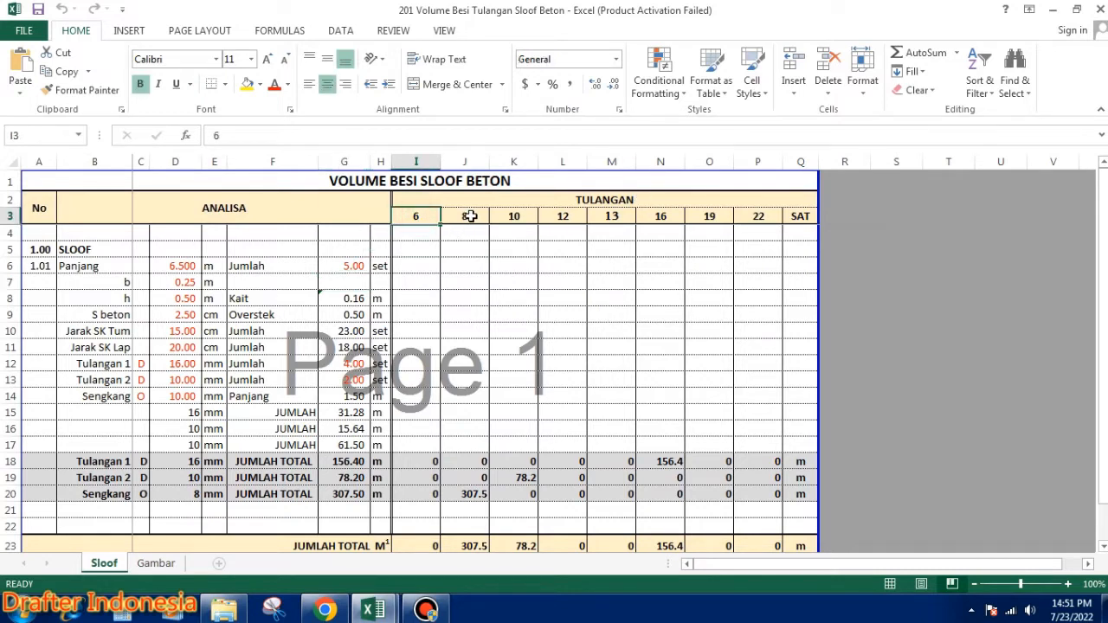
{"action": "left_click", "coordinate": [468, 217]}
{"action": "left_click", "coordinate": [514, 216]}
{"action": "left_click", "coordinate": [562, 214]}
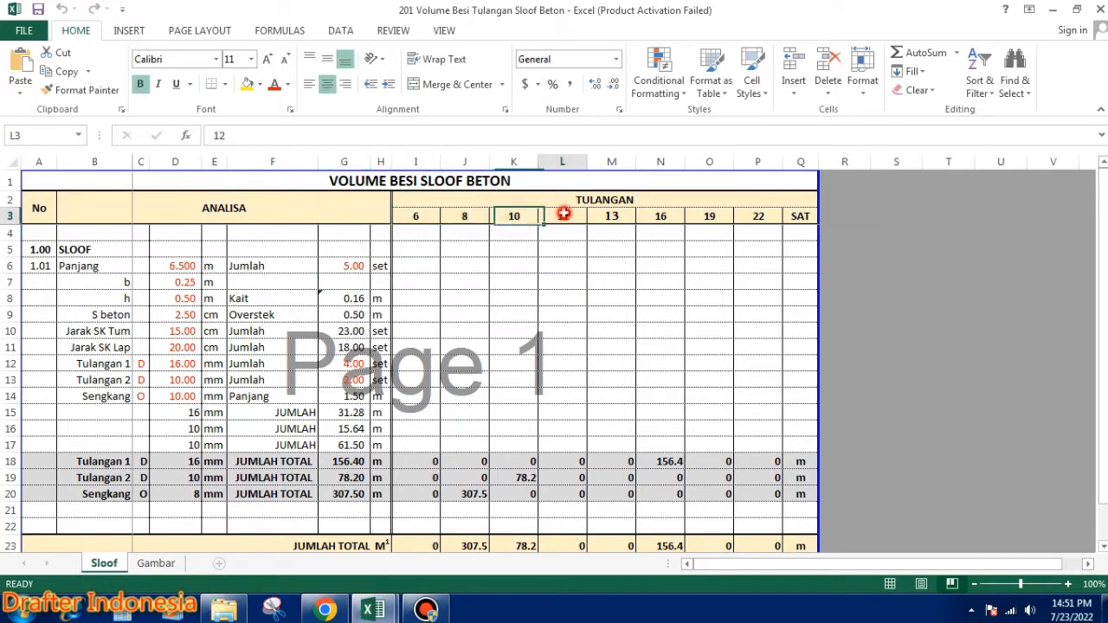
Change the font of the diameter 13 heading in the TULANGAN header row to Calibri
{"action": "left_click", "coordinate": [611, 216]}
{"action": "left_click", "coordinate": [216, 59]}
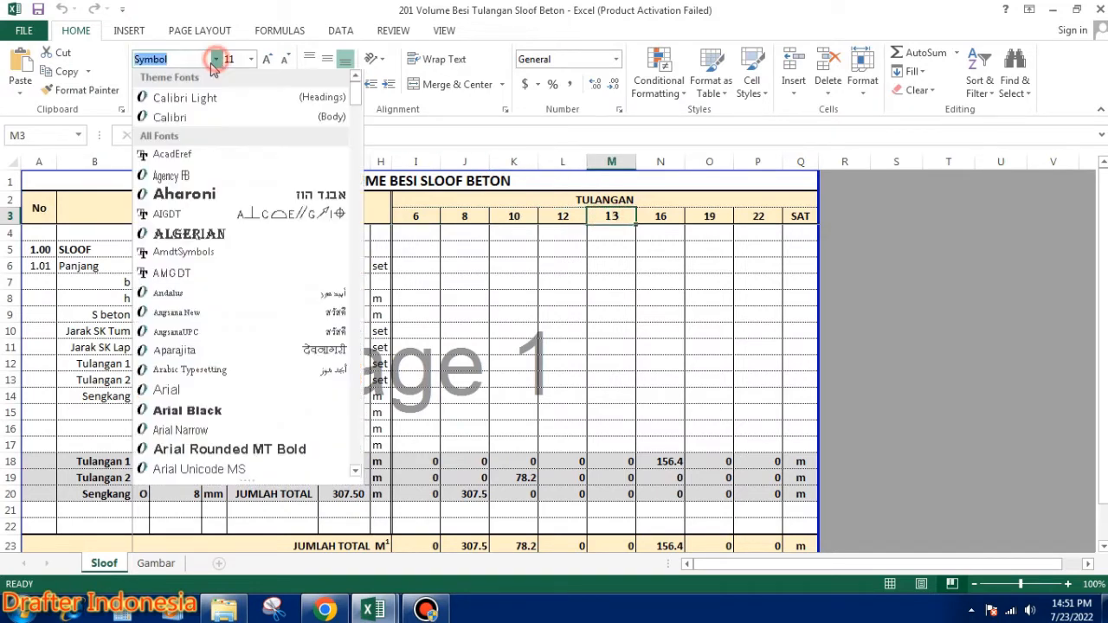
{"action": "left_click", "coordinate": [215, 60]}
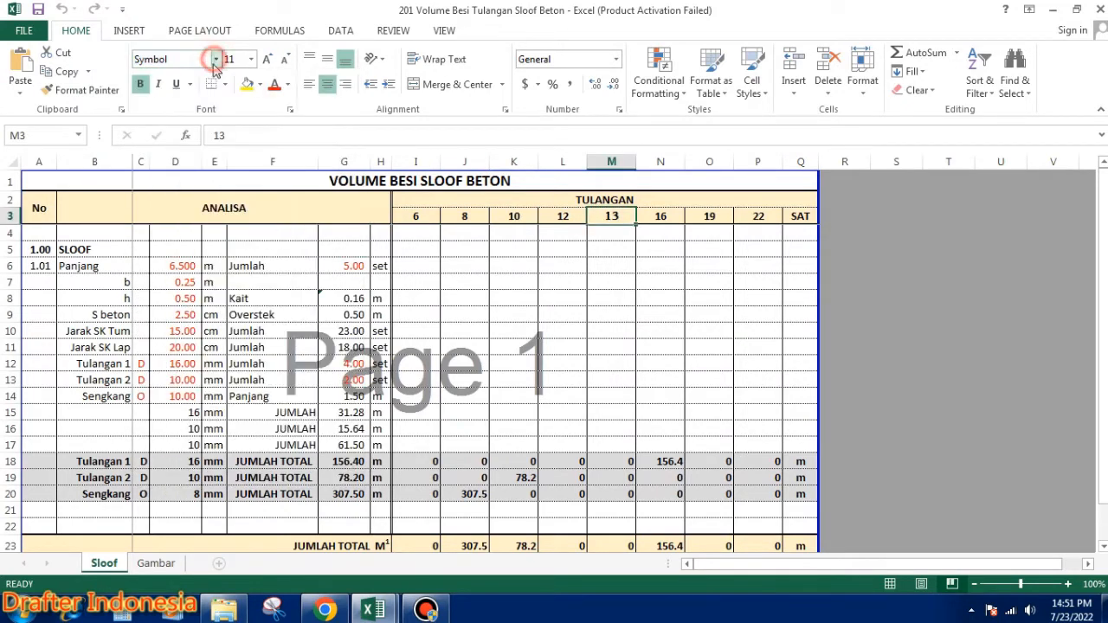
{"action": "left_click", "coordinate": [216, 59]}
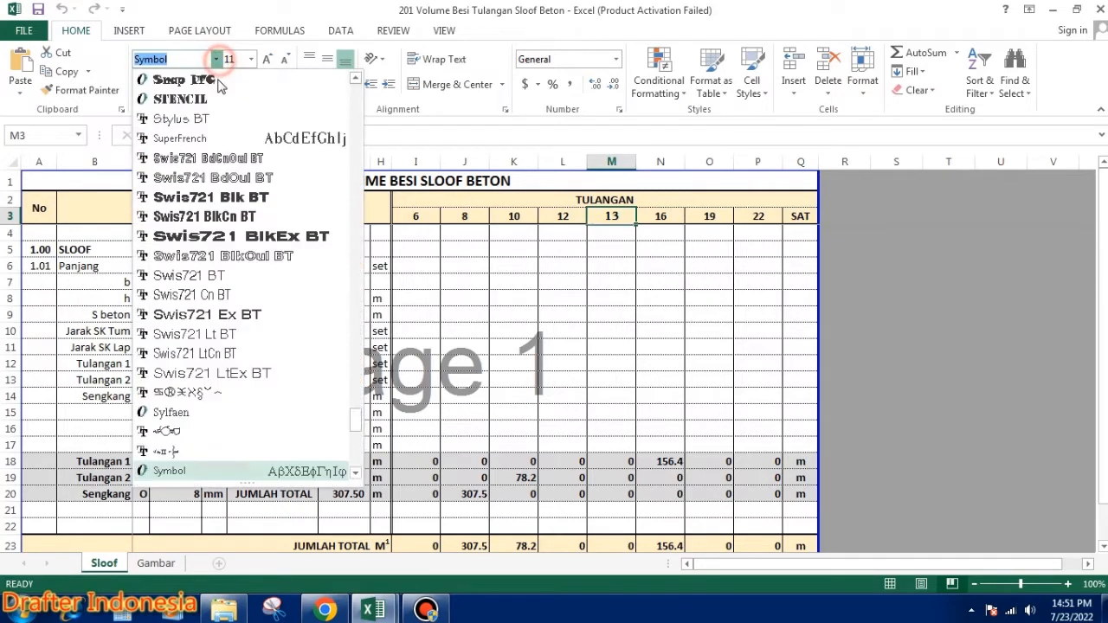
{"action": "scroll", "coordinate": [290, 138], "scroll_direction": "up", "scroll_amount": 20}
{"action": "scroll", "coordinate": [290, 139], "scroll_direction": "up", "scroll_amount": 15}
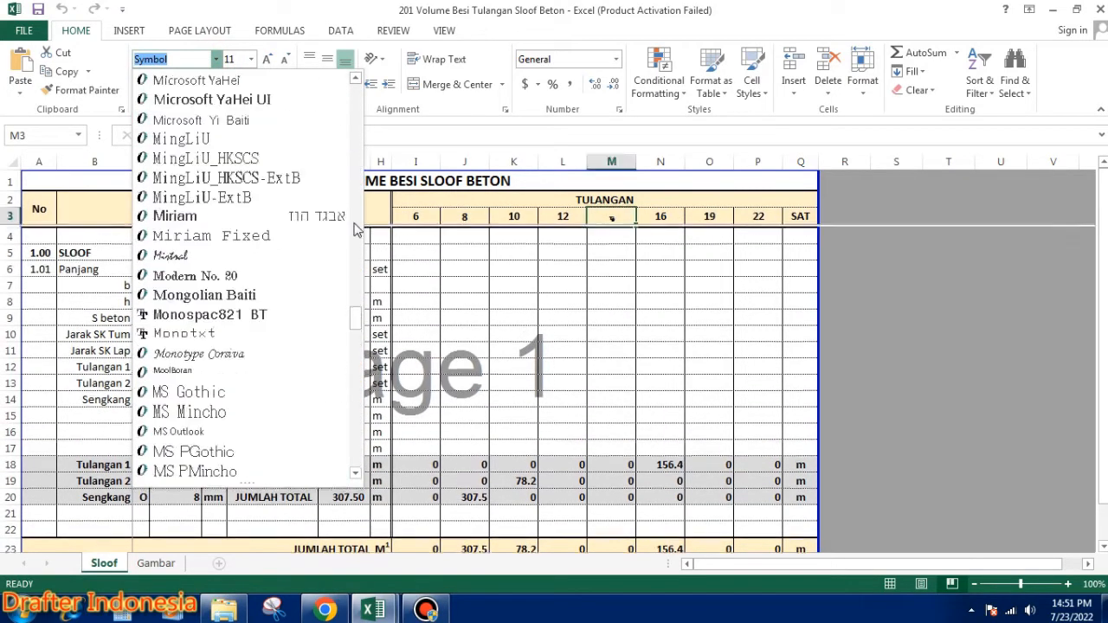
{"action": "scroll", "coordinate": [270, 107], "scroll_direction": "up", "scroll_amount": 20}
{"action": "left_click", "coordinate": [223, 118]}
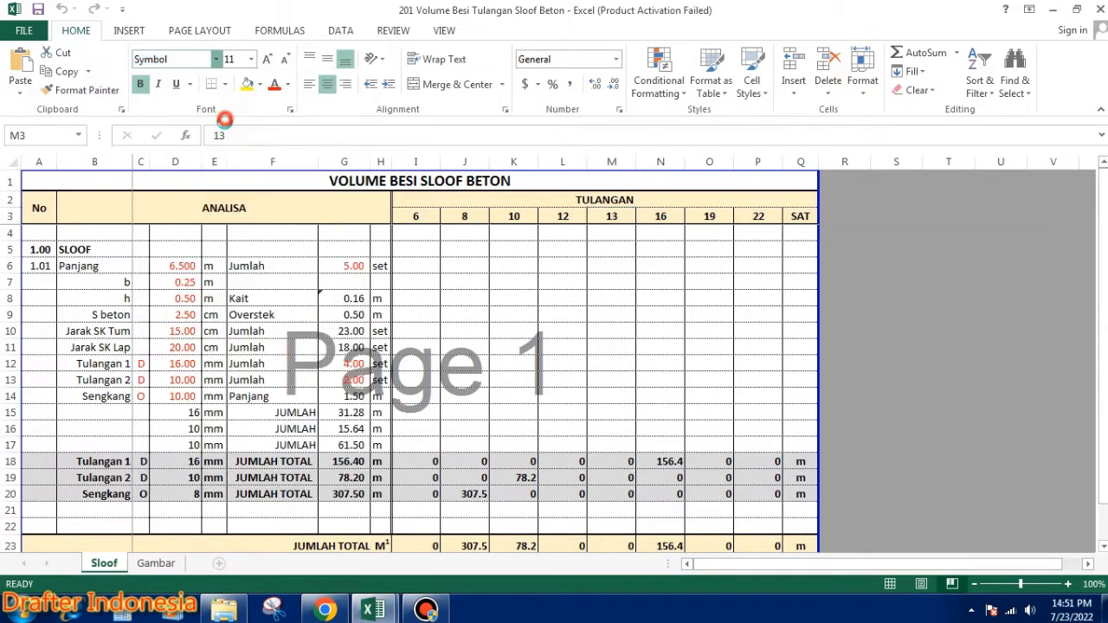
{"action": "left_click", "coordinate": [669, 217]}
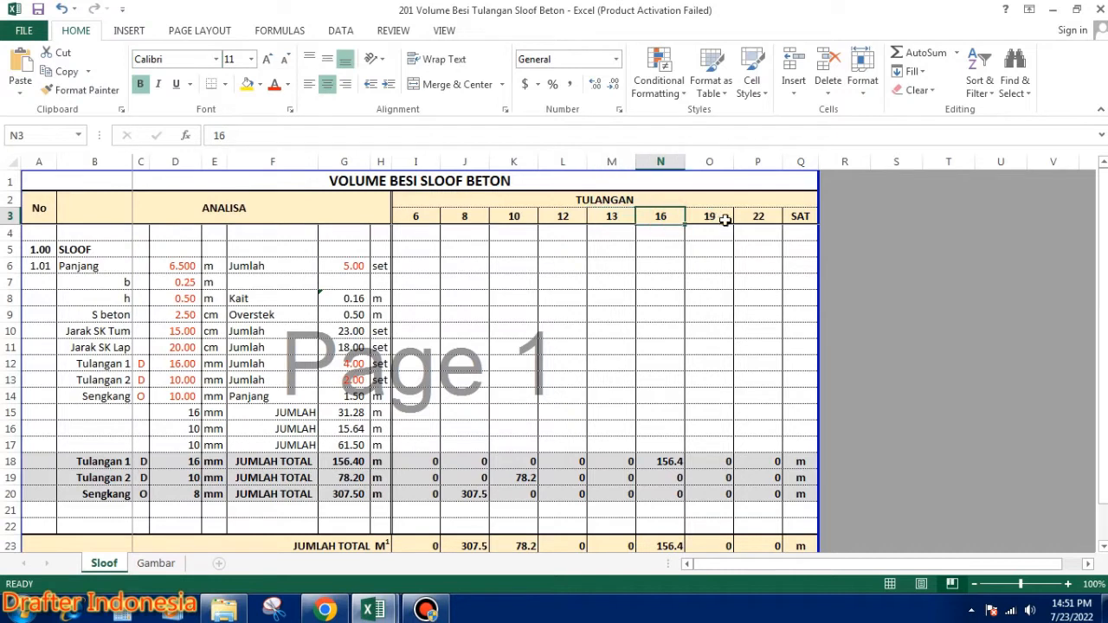
{"action": "left_click", "coordinate": [717, 218]}
{"action": "left_click", "coordinate": [769, 215]}
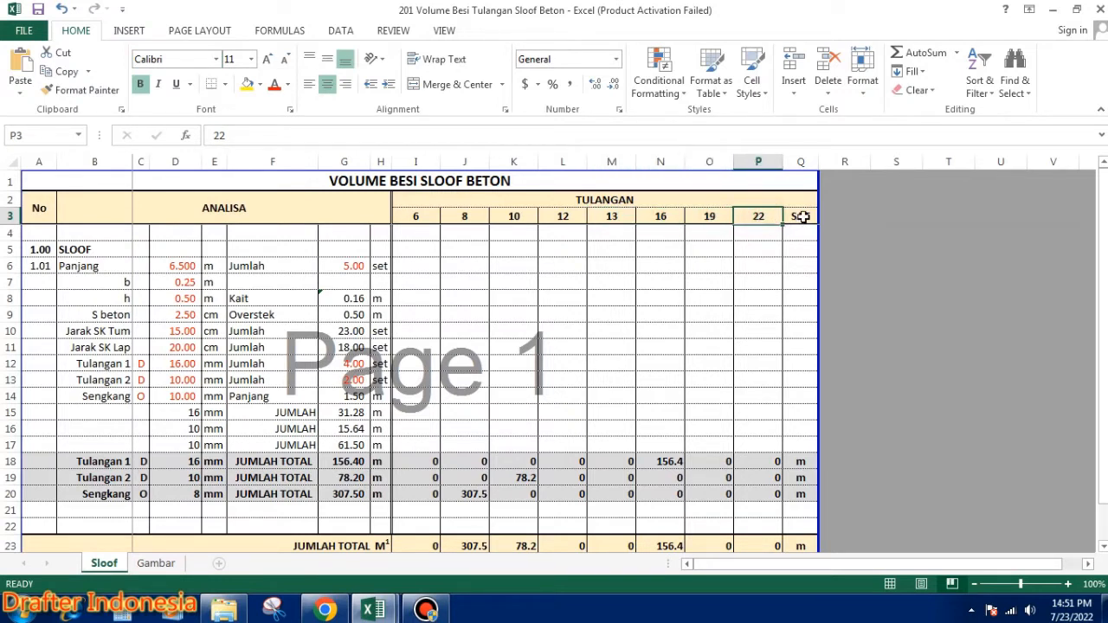
{"action": "left_click", "coordinate": [802, 217]}
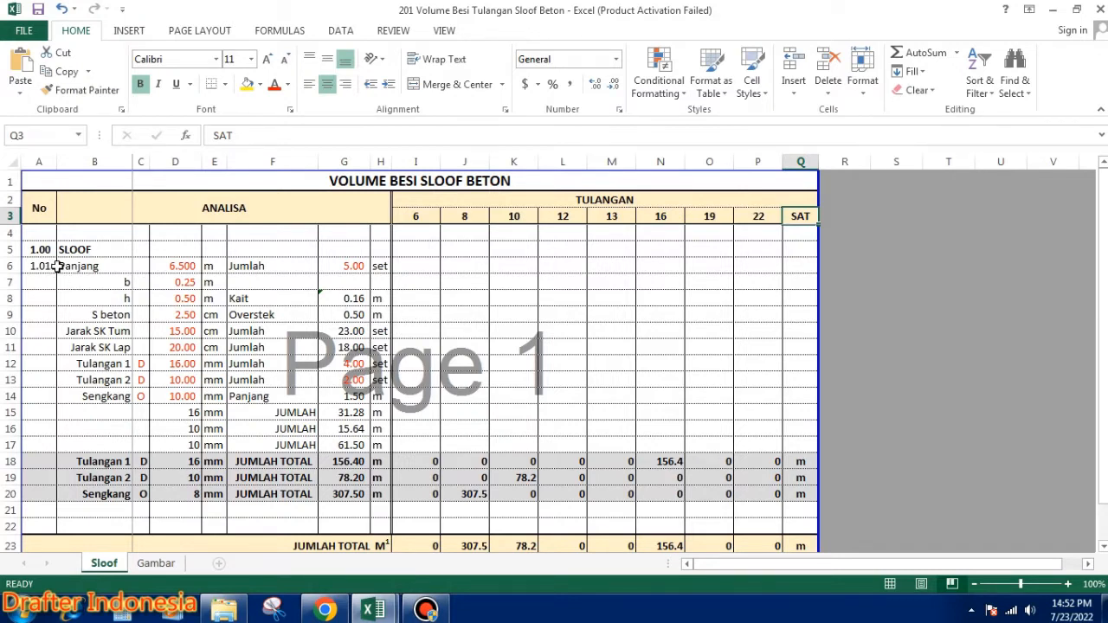
{"action": "left_click", "coordinate": [179, 265]}
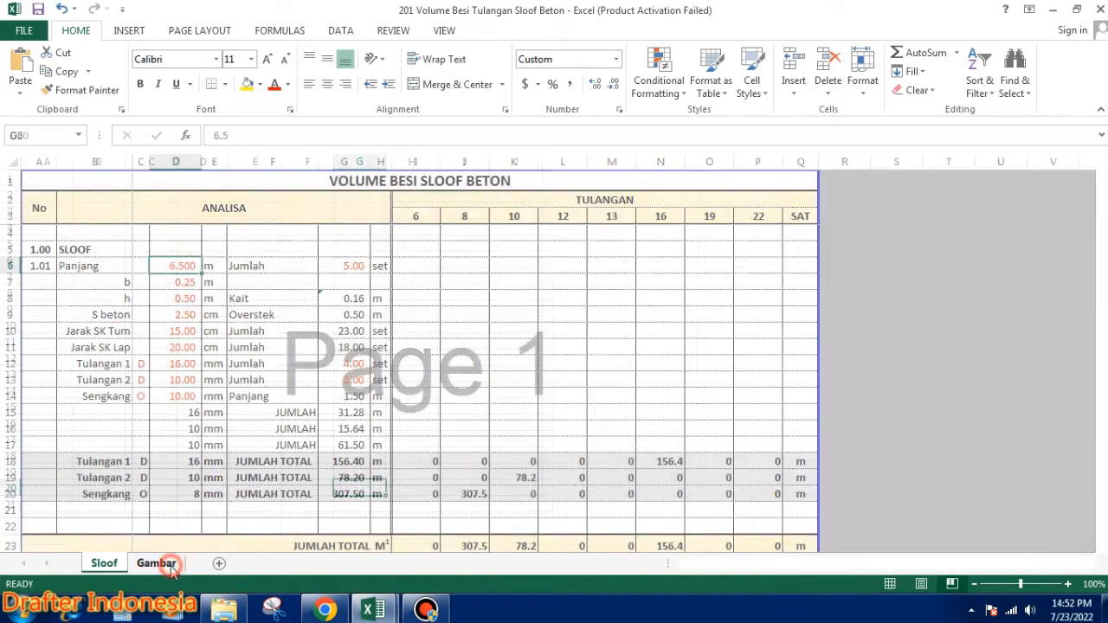
Show the Gambar sheet and examine the enlarged sloof reinforcement drawing with its dimension labels
{"action": "left_click", "coordinate": [156, 564]}
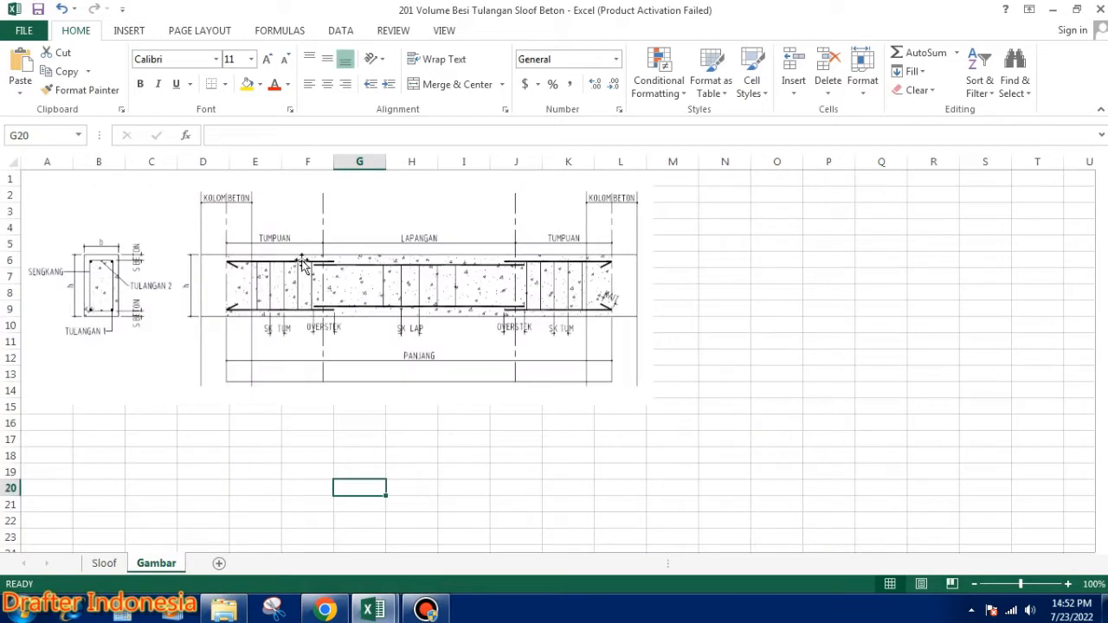
{"action": "scroll", "coordinate": [100, 199], "scroll_direction": "up", "scroll_amount": 2}
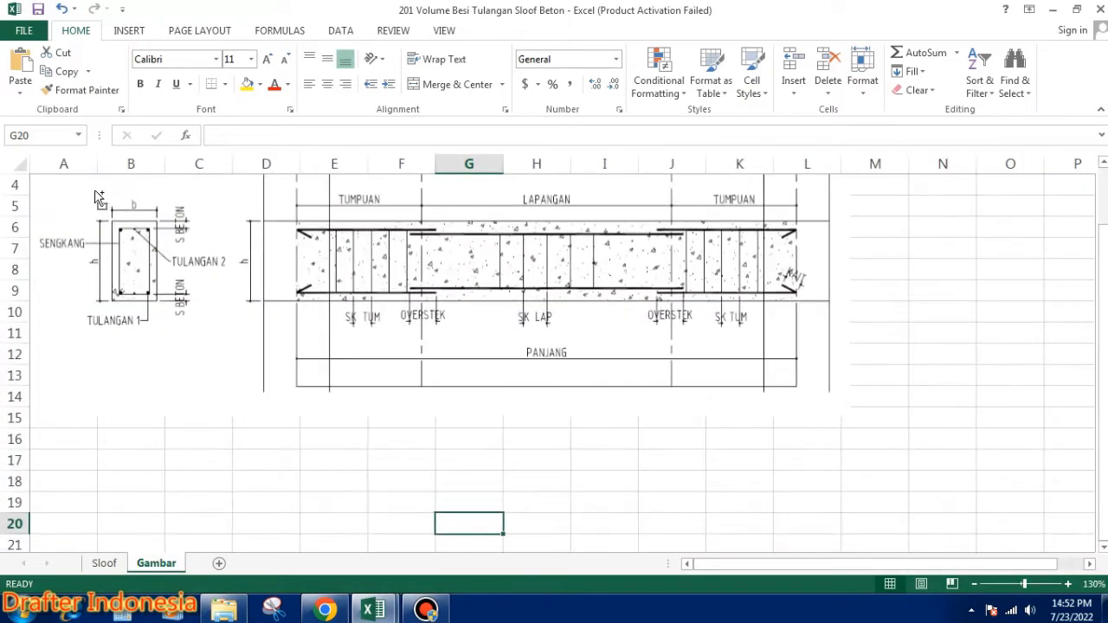
{"action": "scroll", "coordinate": [624, 242], "scroll_direction": "up", "scroll_amount": 1}
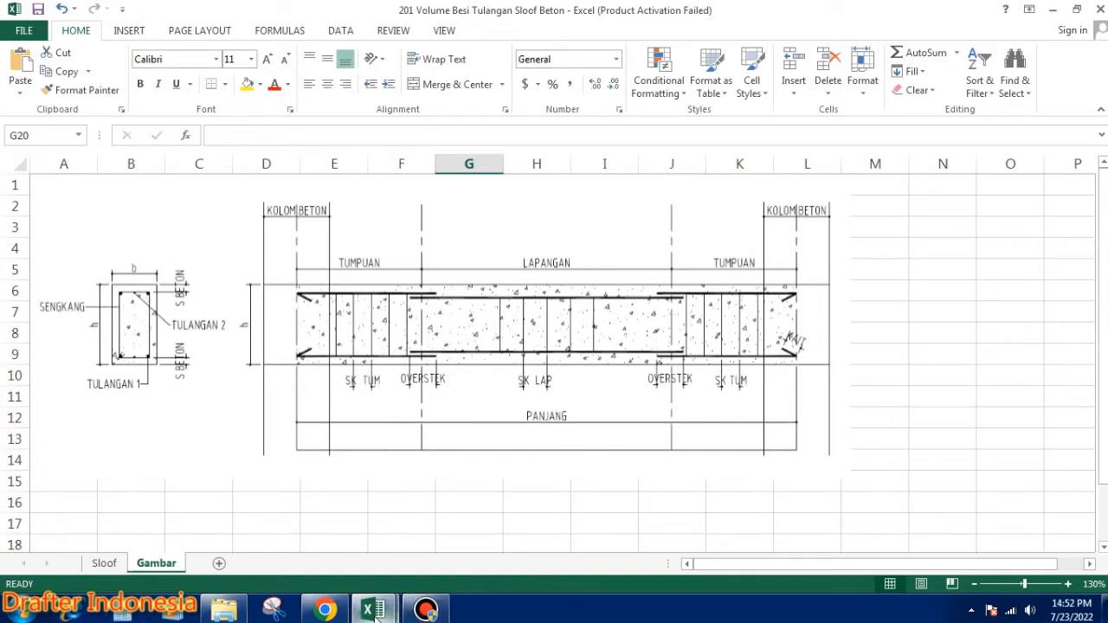
Switch to AutoCAD and draw a horizontal line about 22 units long with Ortho turned on
{"action": "left_click", "coordinate": [21, 610]}
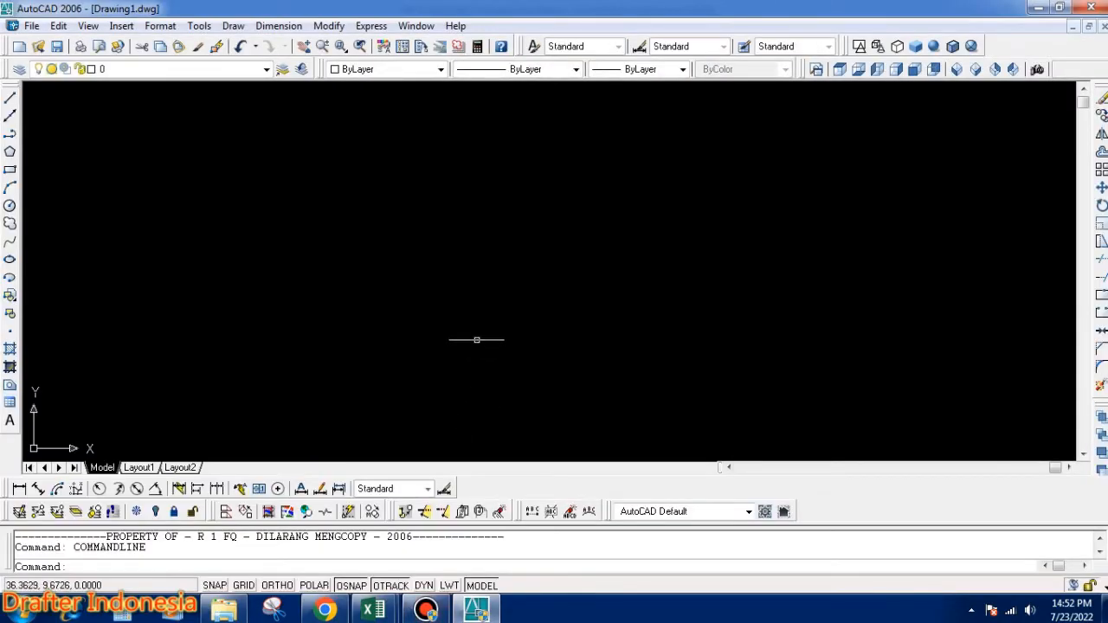
{"action": "type", "text": "l"}
{"action": "key", "text": "Return"}
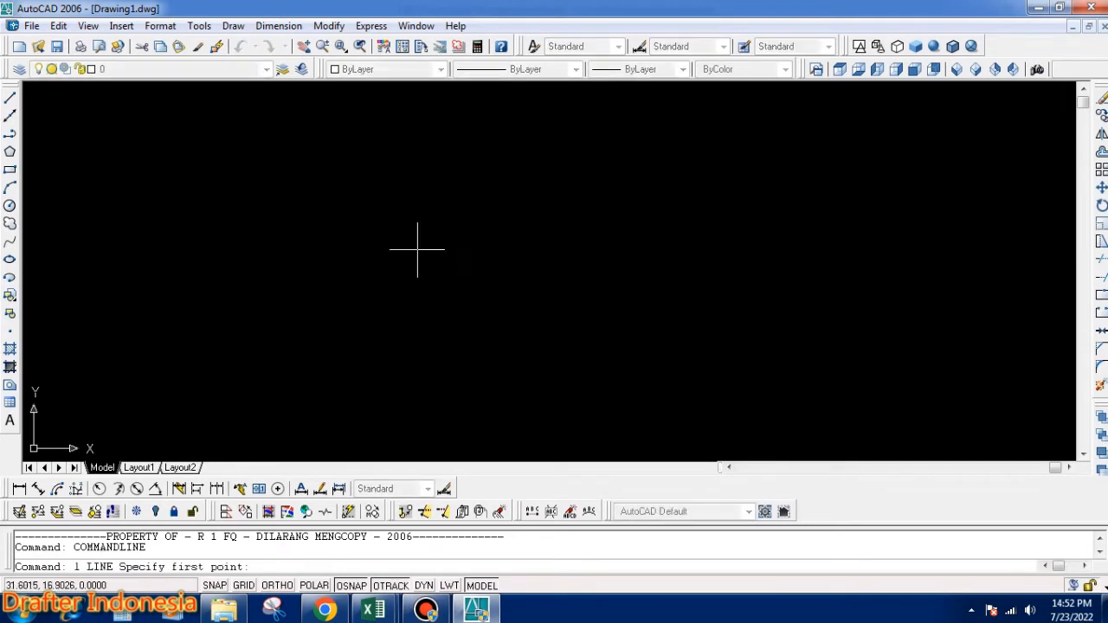
{"action": "left_click", "coordinate": [416, 249]}
{"action": "key", "text": "F8"}
{"action": "left_click", "coordinate": [697, 251]}
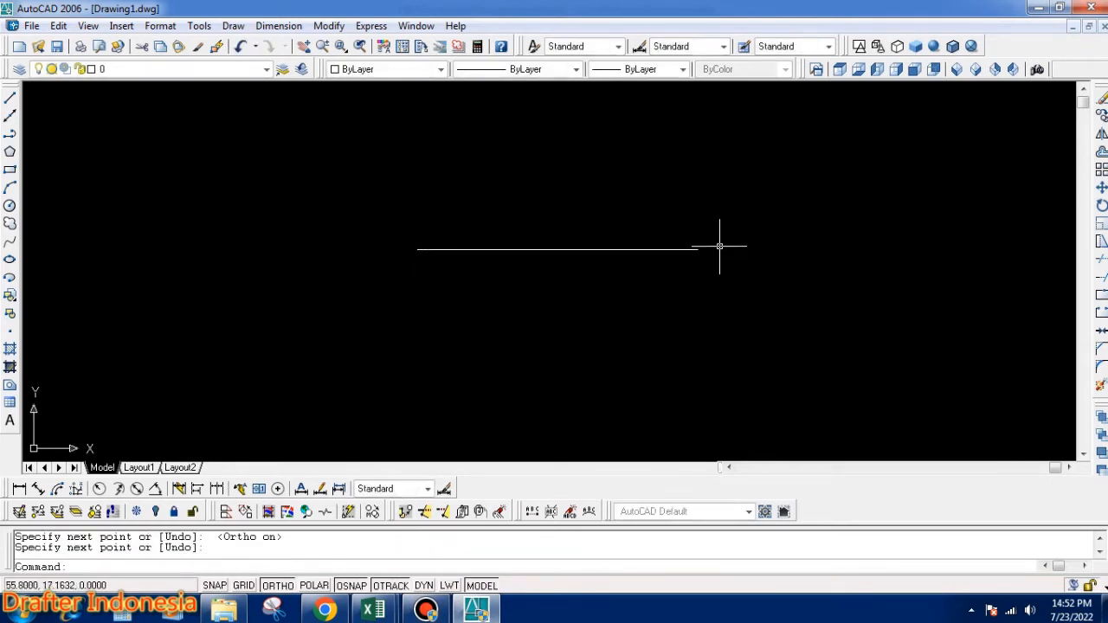
{"action": "key", "text": "Escape"}
Draw a small rectangle around each end of the horizontal line as column symbols
{"action": "scroll", "coordinate": [692, 246], "scroll_direction": "up", "scroll_amount": 3}
{"action": "type", "text": "rec"}
{"action": "key", "text": "Return"}
{"action": "left_click", "coordinate": [689, 226]}
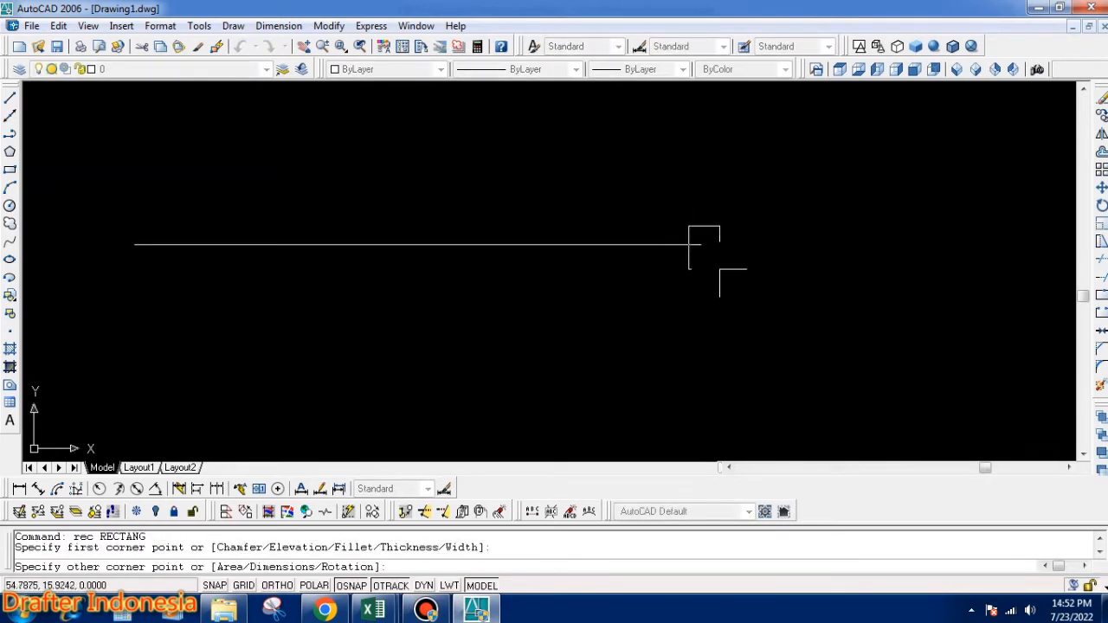
{"action": "left_click", "coordinate": [718, 277]}
{"action": "scroll", "coordinate": [712, 265], "scroll_direction": "down", "scroll_amount": 2}
{"action": "scroll", "coordinate": [381, 245], "scroll_direction": "up", "scroll_amount": 2}
{"action": "key", "text": "Return"}
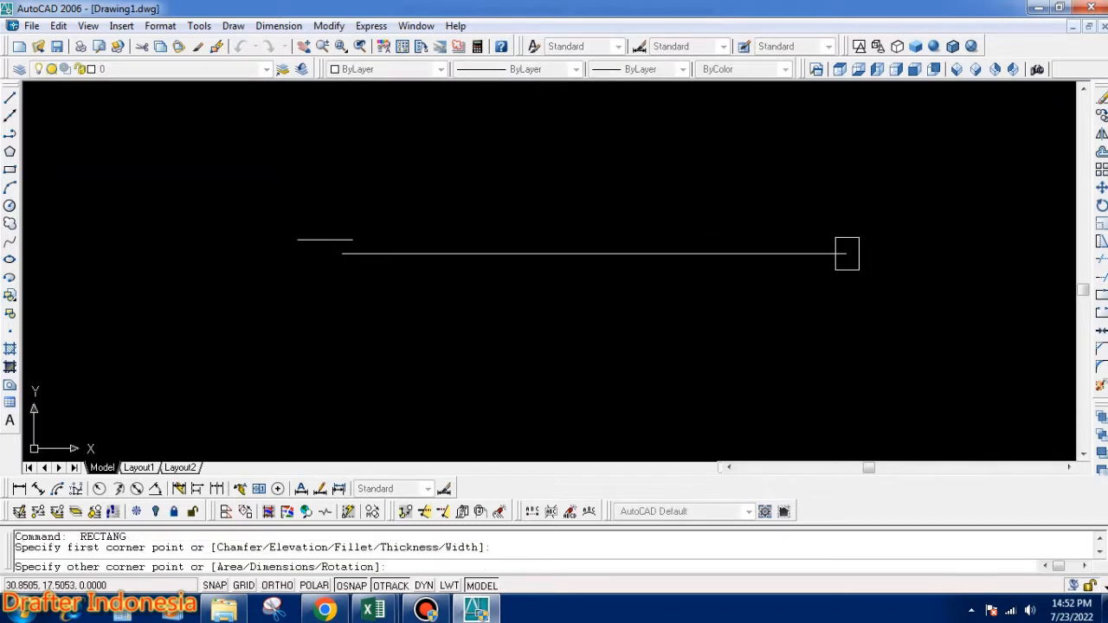
{"action": "left_click", "coordinate": [326, 240]}
{"action": "left_click", "coordinate": [355, 270]}
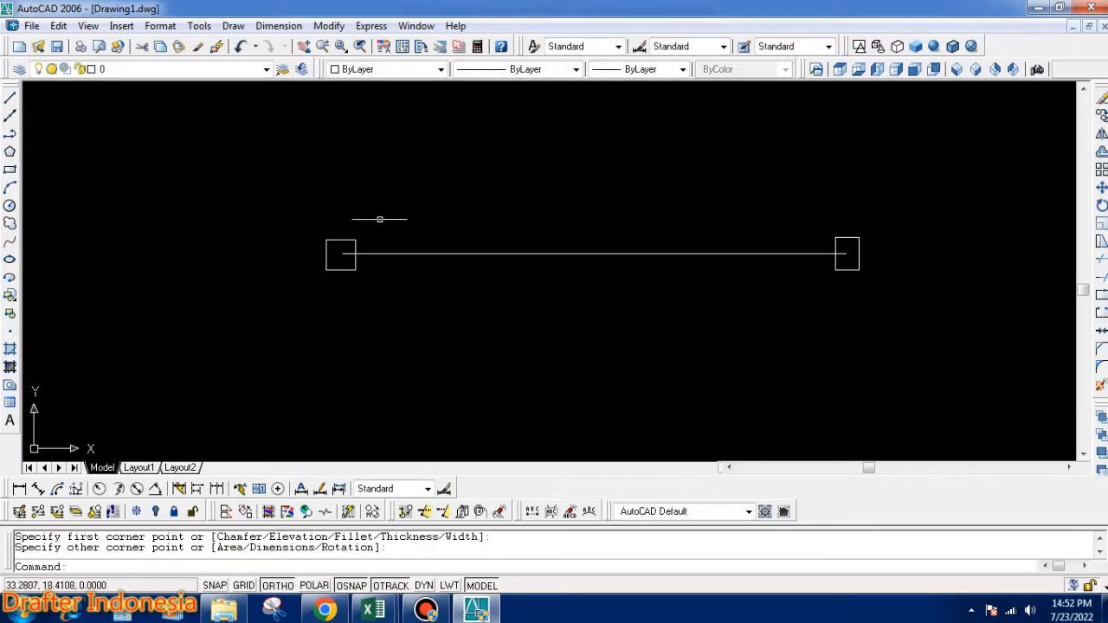
Offset both small rectangles outward by the same picked distance to form larger surrounding rectangles
{"action": "type", "text": "o"}
{"action": "key", "text": "Return"}
{"action": "left_click", "coordinate": [400, 204]}
{"action": "left_click", "coordinate": [400, 180]}
{"action": "left_click", "coordinate": [338, 240]}
{"action": "left_click", "coordinate": [368, 213]}
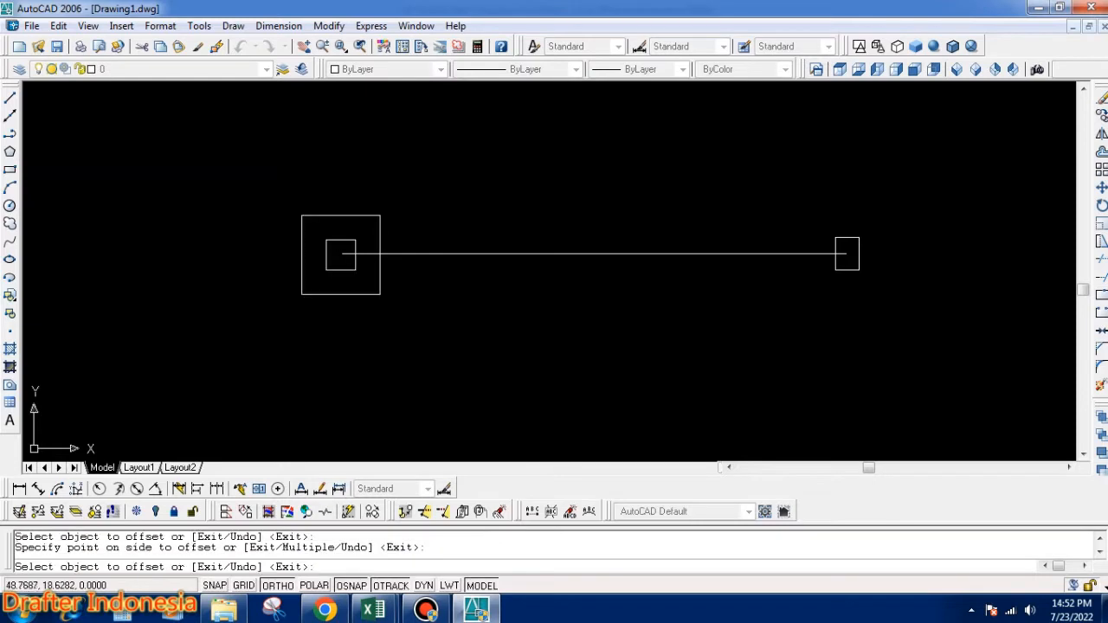
{"action": "left_click", "coordinate": [847, 253]}
{"action": "left_click", "coordinate": [878, 211]}
{"action": "key", "text": "Return"}
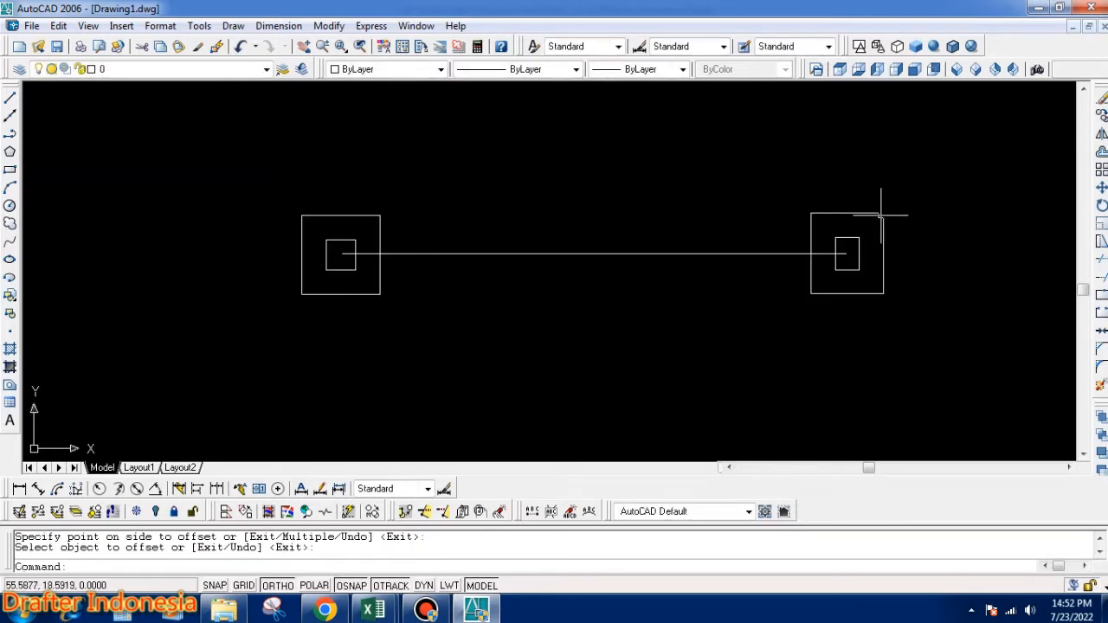
Draw a short diagonal line from the right outer rectangle's upper corner to the inner rectangle and erase it
{"action": "type", "text": "l"}
{"action": "key", "text": "Return"}
{"action": "left_click", "coordinate": [883, 213]}
{"action": "left_click", "coordinate": [853, 236]}
{"action": "key", "text": "Return"}
{"action": "key", "text": "Escape"}
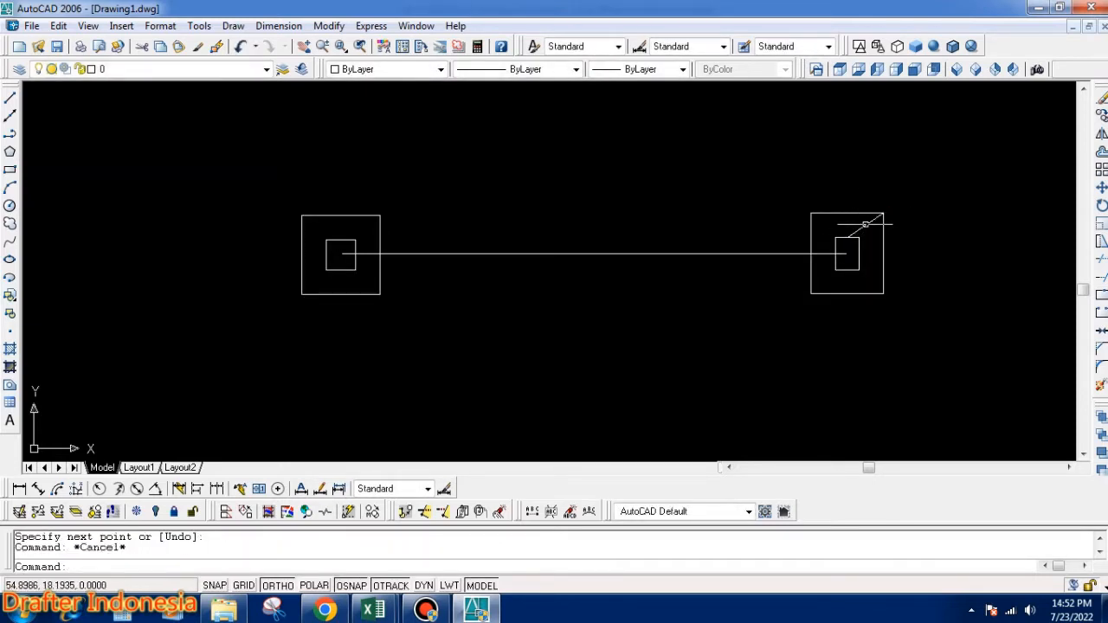
{"action": "left_click", "coordinate": [866, 224]}
{"action": "type", "text": "e"}
{"action": "key", "text": "Return"}
{"action": "key", "text": "Escape"}
{"action": "key", "text": "Escape"}
Draw a vertical line upward from the horizontal line's right end, slightly longer than the horizontal line
{"action": "type", "text": "l"}
{"action": "key", "text": "Return"}
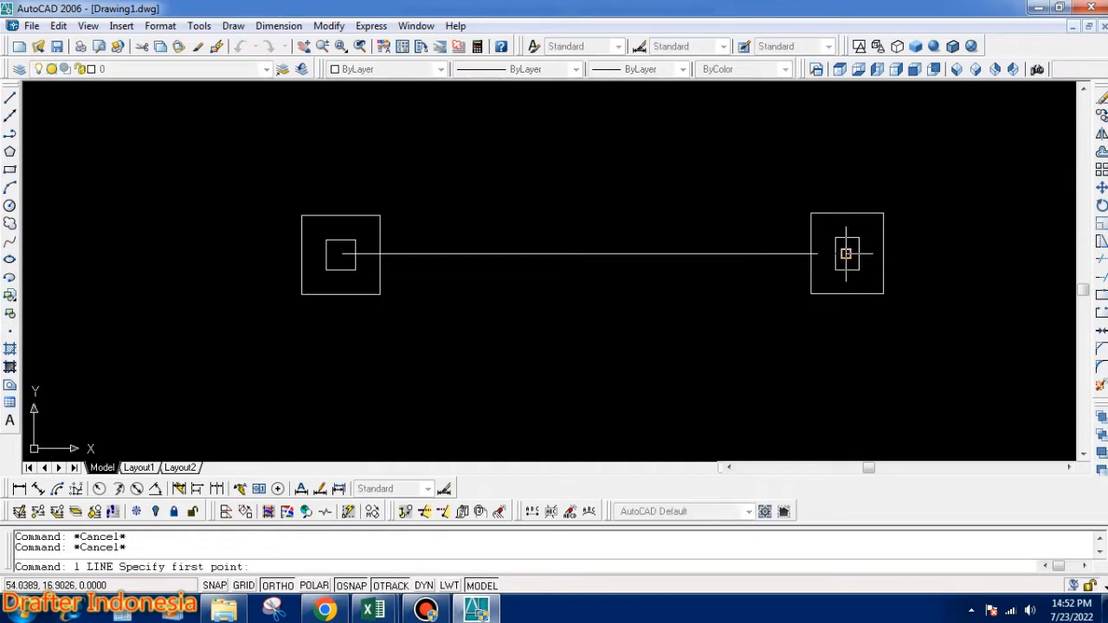
{"action": "left_click", "coordinate": [847, 254]}
{"action": "scroll", "coordinate": [847, 254], "scroll_direction": "down", "scroll_amount": 5}
{"action": "left_click", "coordinate": [847, 135]}
{"action": "key", "text": "Return"}
{"action": "left_click", "coordinate": [817, 249]}
{"action": "left_click", "coordinate": [892, 307]}
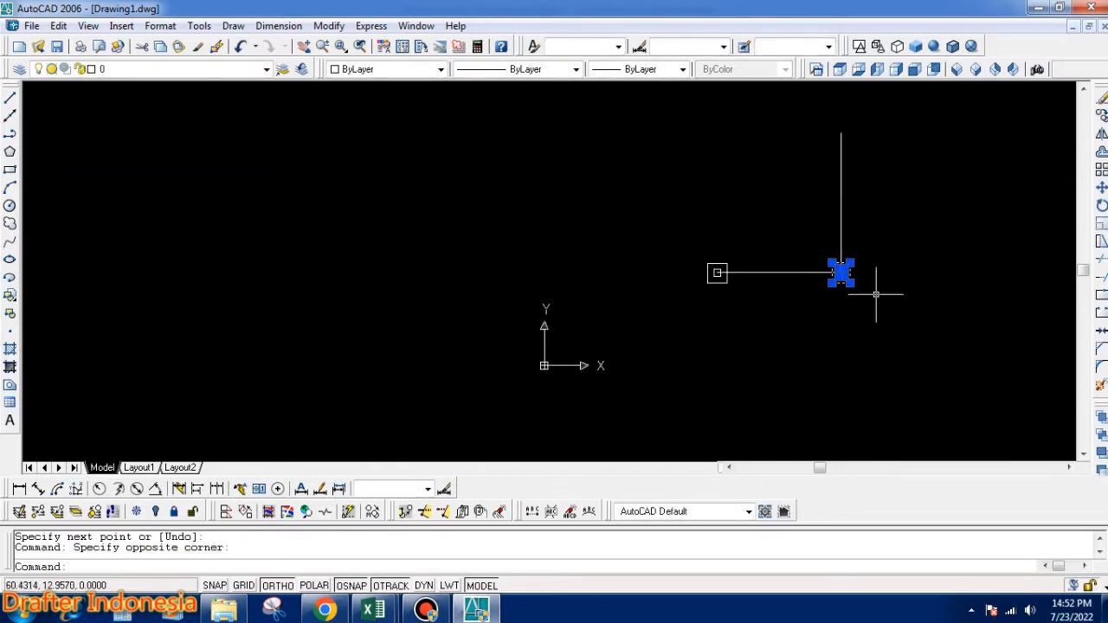
{"action": "type", "text": "co"}
{"action": "key", "text": "Return"}
{"action": "scroll", "coordinate": [852, 286], "scroll_direction": "up", "scroll_amount": 3}
{"action": "left_click", "coordinate": [835, 259]}
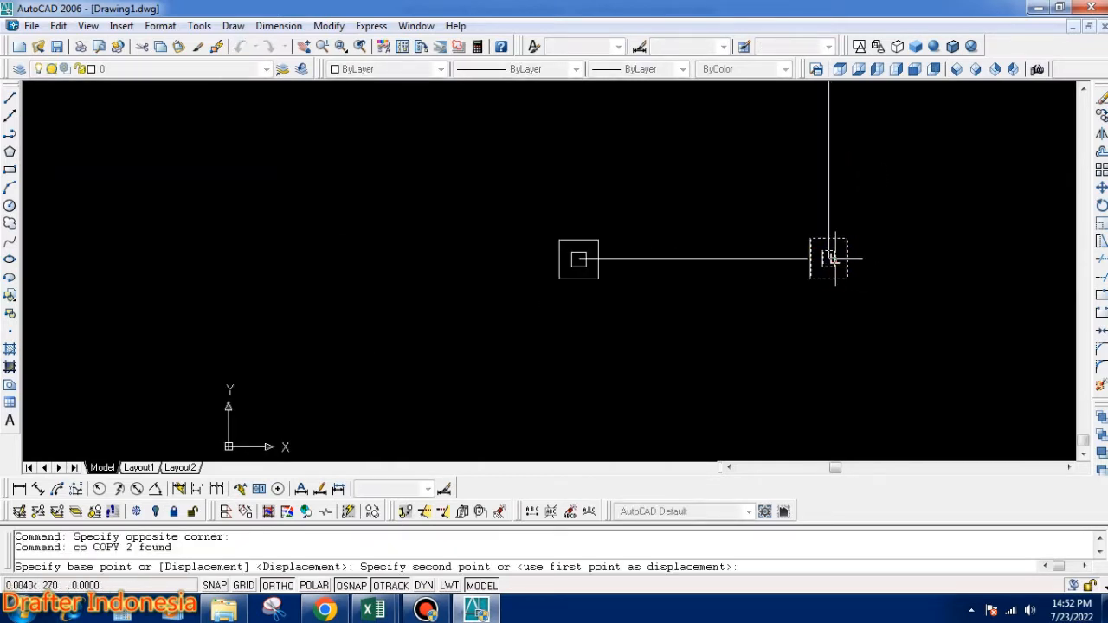
{"action": "key", "text": "Escape"}
Copy the right pair of nested rectangles from the lines' corner point to the vertical line's upper end
{"action": "key", "text": "Return"}
{"action": "left_click", "coordinate": [796, 228]}
{"action": "left_click", "coordinate": [867, 290]}
{"action": "key", "text": "Return"}
{"action": "left_click", "coordinate": [828, 258]}
{"action": "scroll", "coordinate": [829, 289], "scroll_direction": "down", "scroll_amount": 2}
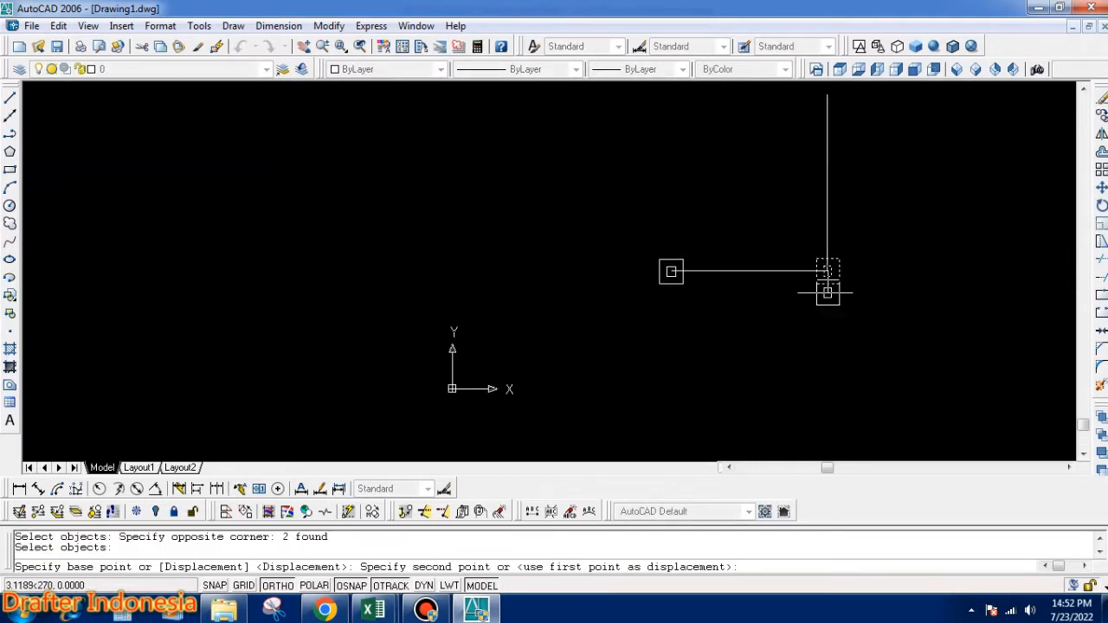
{"action": "left_click", "coordinate": [829, 95]}
{"action": "key", "text": "Escape"}
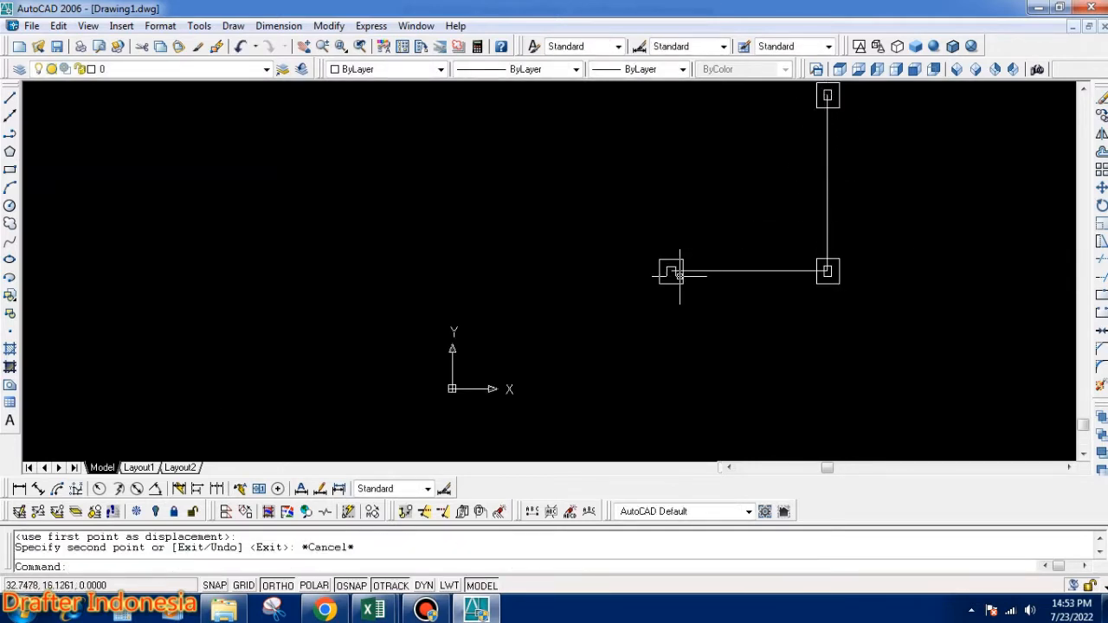
Zoom to the drawing extents and frame the three column symbols with their two connecting lines
{"action": "type", "text": "z"}
{"action": "key", "text": "Return"}
{"action": "type", "text": "e"}
{"action": "key", "text": "Return"}
{"action": "scroll", "coordinate": [710, 274], "scroll_direction": "down", "scroll_amount": 2}
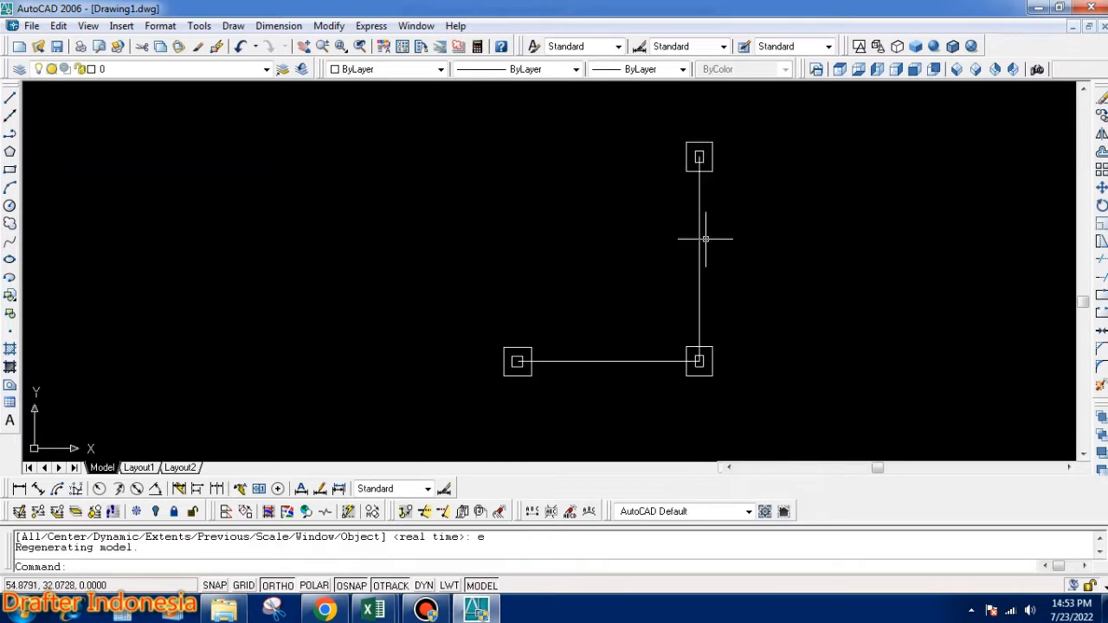
{"action": "type", "text": "z"}
{"action": "key", "text": "Return"}
{"action": "left_click", "coordinate": [767, 116]}
{"action": "left_click", "coordinate": [468, 426]}
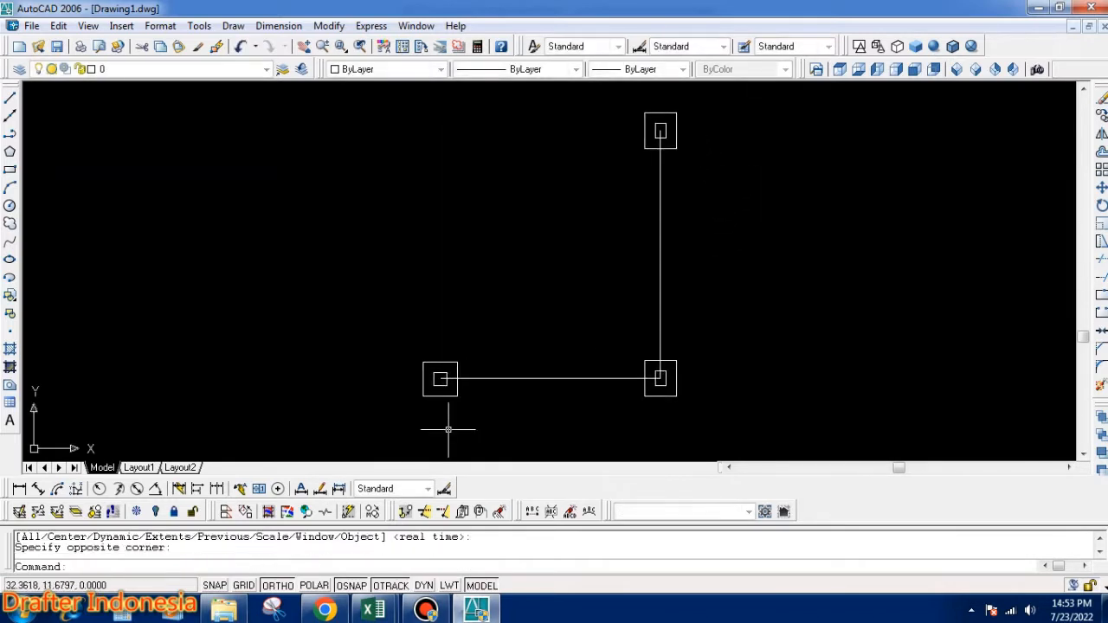
Switch to the sloof volume workbook in Excel, check the Panjang input on the Sloof sheet, and return to AutoCAD
{"action": "mouse_move", "coordinate": [377, 611]}
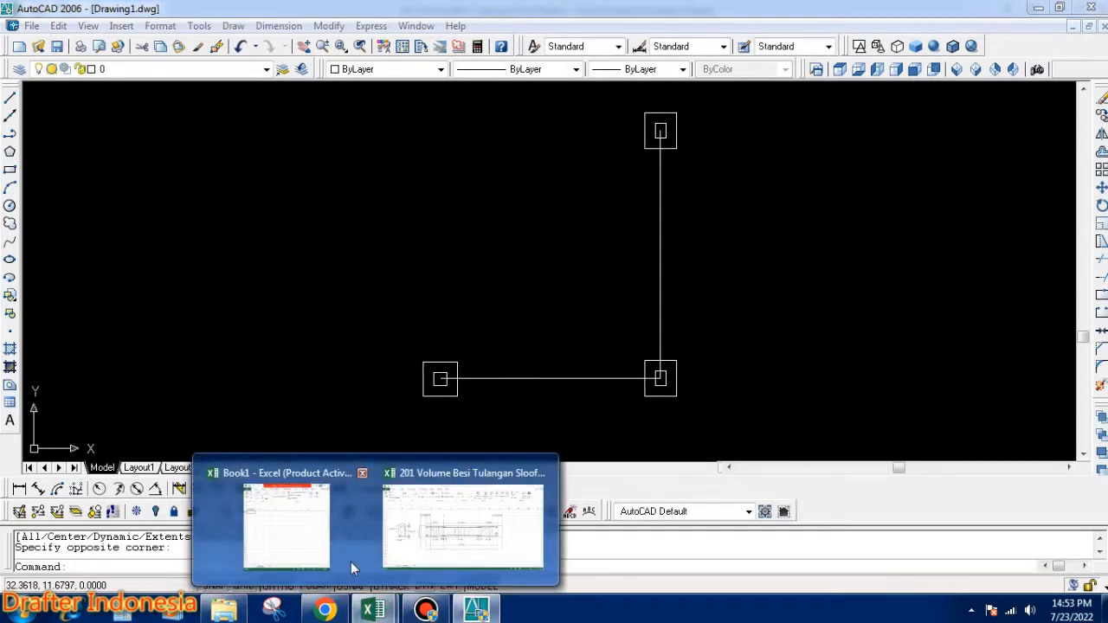
{"action": "left_click", "coordinate": [441, 526]}
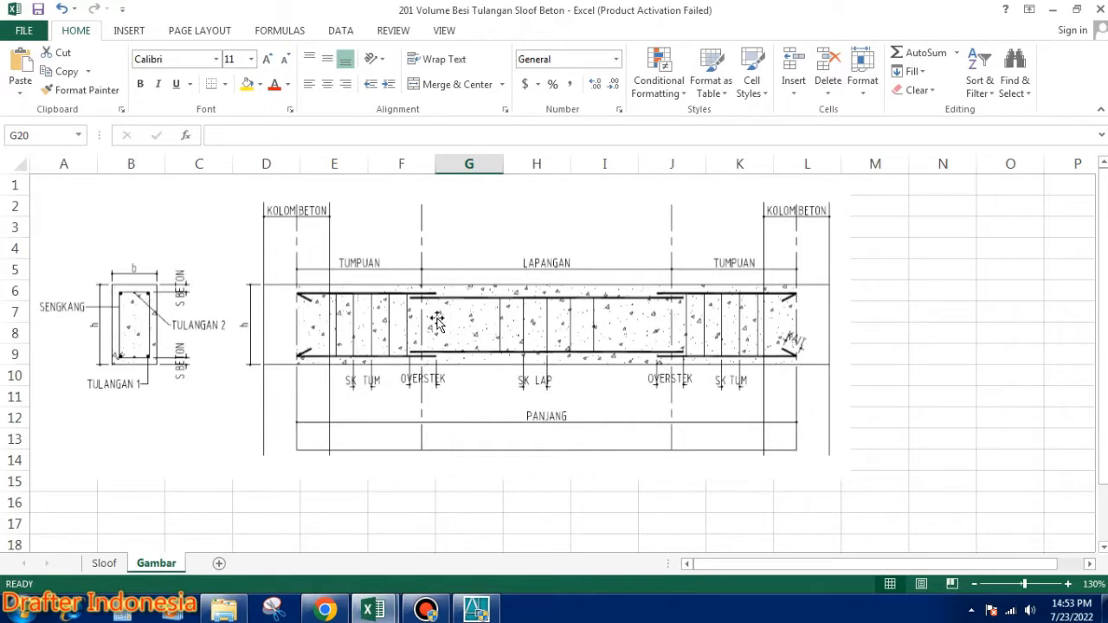
{"action": "left_click", "coordinate": [104, 563]}
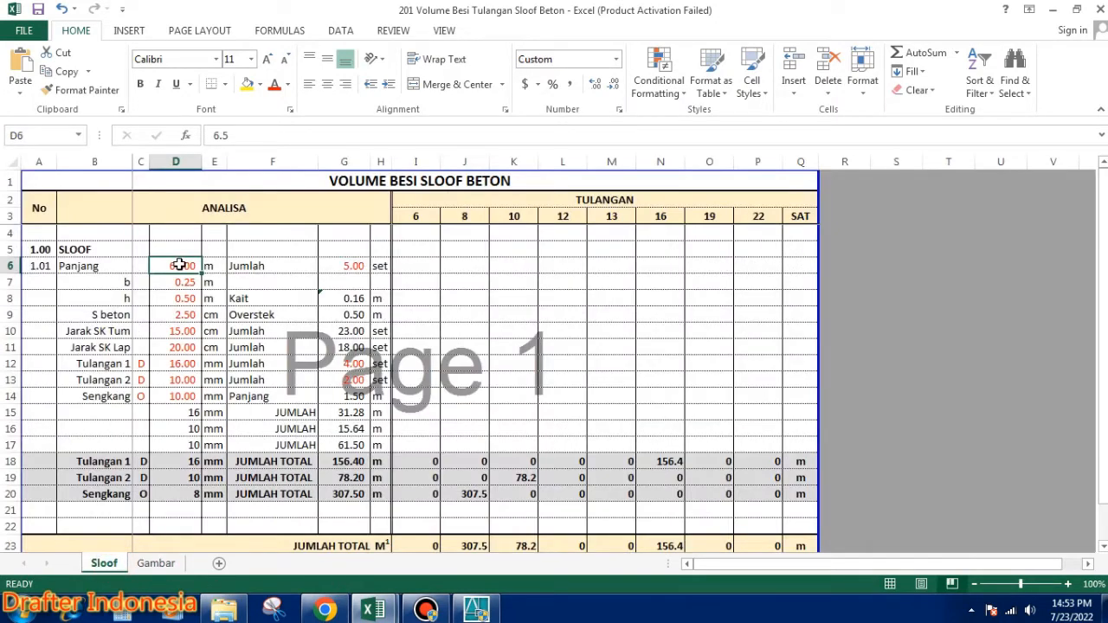
{"action": "left_click", "coordinate": [475, 610]}
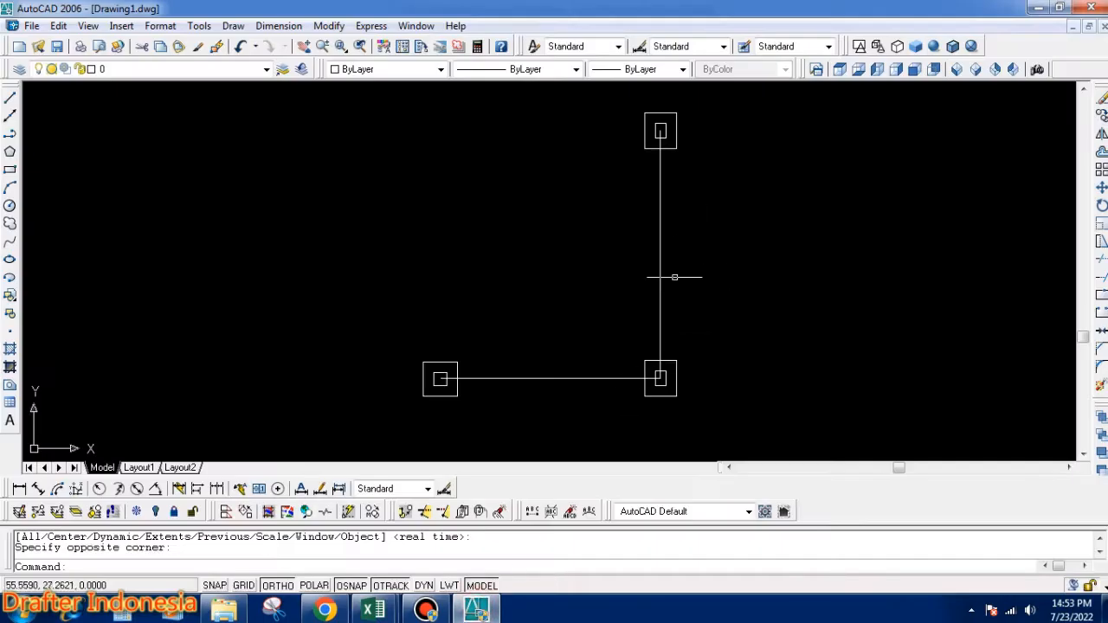
{"action": "left_click", "coordinate": [586, 366]}
{"action": "left_click", "coordinate": [548, 400]}
{"action": "key", "text": "Escape"}
{"action": "key", "text": "Escape"}
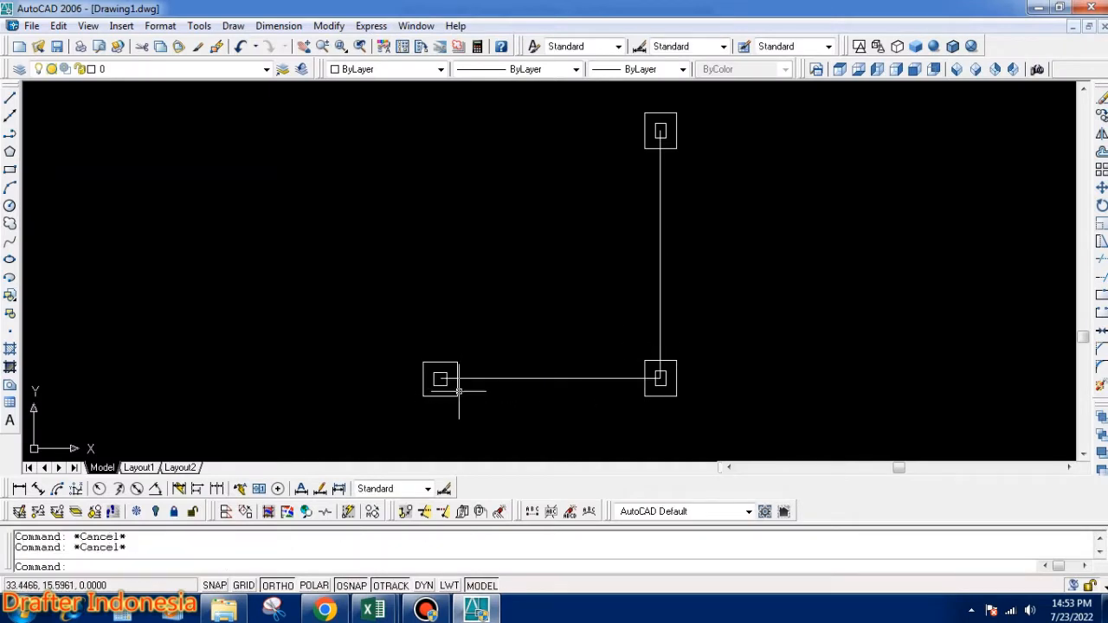
Add a linear dimension between the two lower column centres, placed just above the horizontal line
{"action": "type", "text": "dli"}
{"action": "key", "text": "Return"}
{"action": "left_click", "coordinate": [439, 379]}
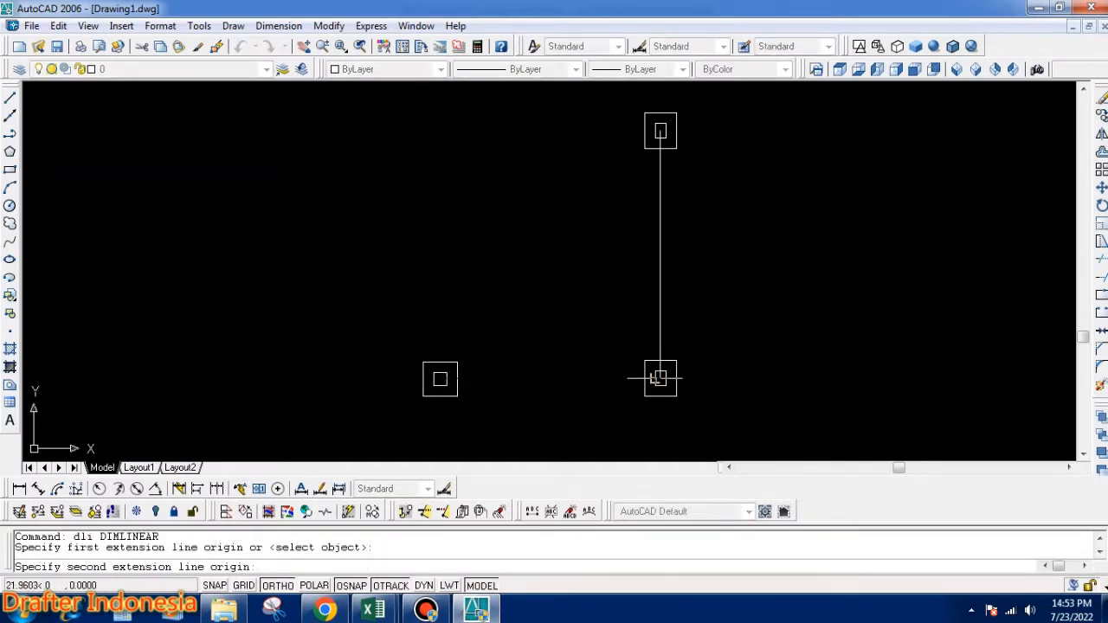
{"action": "left_click", "coordinate": [661, 379]}
{"action": "left_click", "coordinate": [549, 339]}
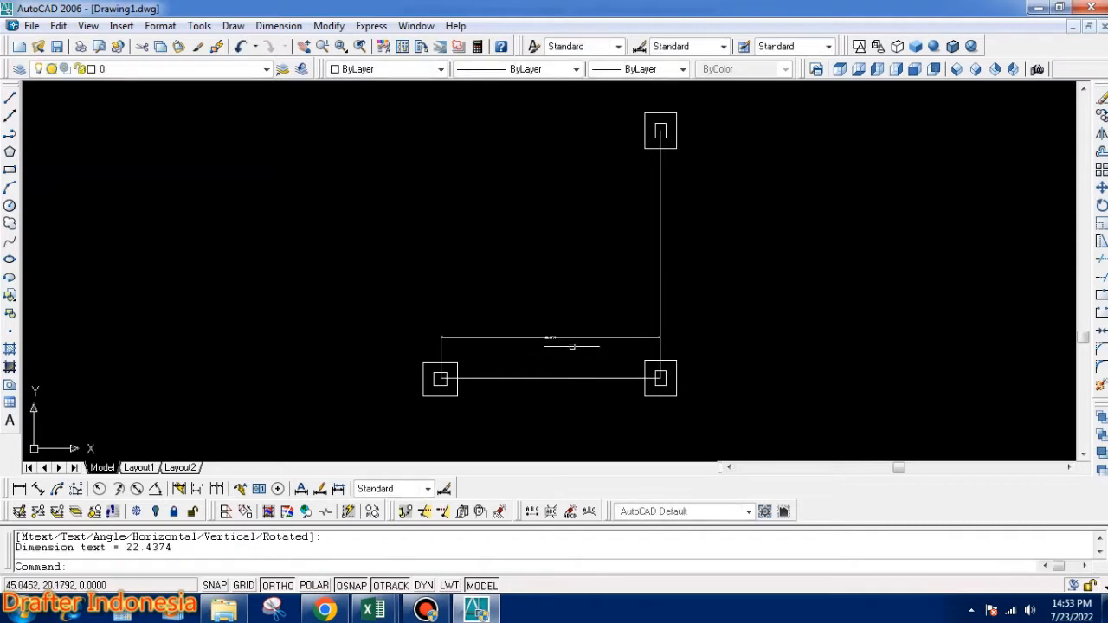
Erase the linear dimension above the horizontal line
{"action": "scroll", "coordinate": [550, 340], "scroll_direction": "up", "scroll_amount": 5}
{"action": "left_click", "coordinate": [604, 304]}
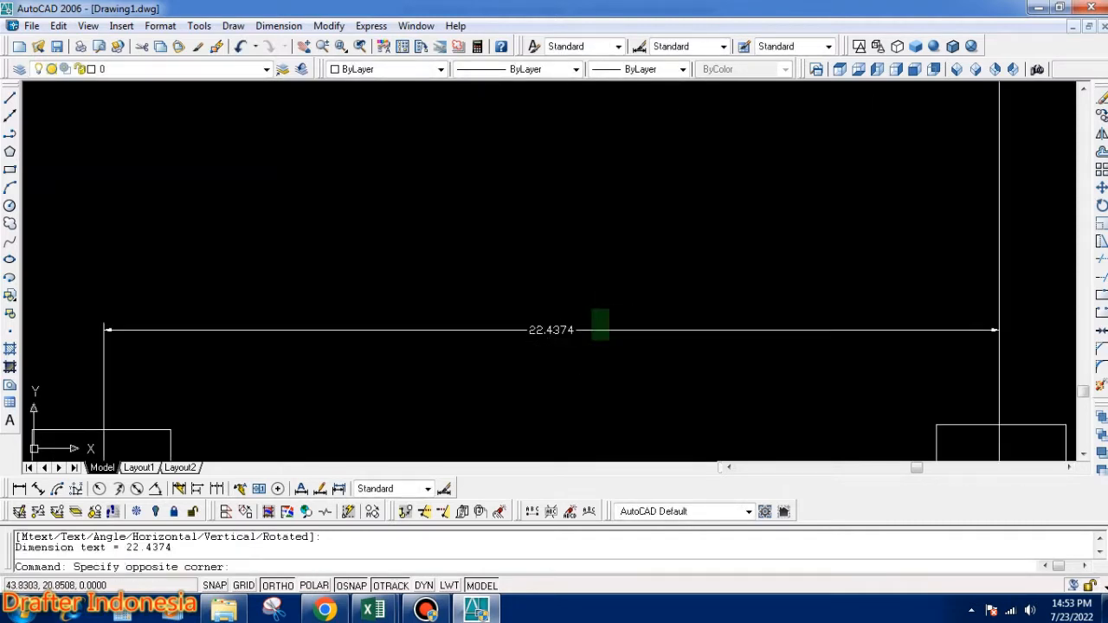
{"action": "left_click", "coordinate": [597, 334]}
{"action": "scroll", "coordinate": [610, 311], "scroll_direction": "down", "scroll_amount": 5}
{"action": "type", "text": "e"}
{"action": "key", "text": "Return"}
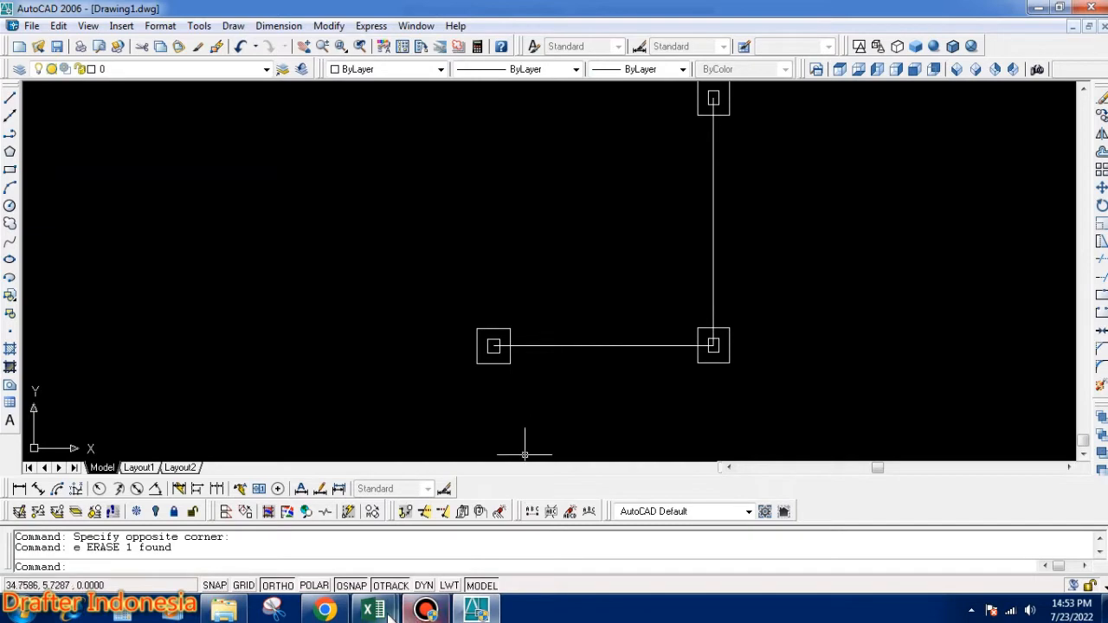
Switch to the 201 Volume Besi Tulangan Sloof Beton workbook in Excel and set the sloof's Panjang to 4 m
{"action": "mouse_move", "coordinate": [387, 612]}
{"action": "left_click", "coordinate": [425, 533]}
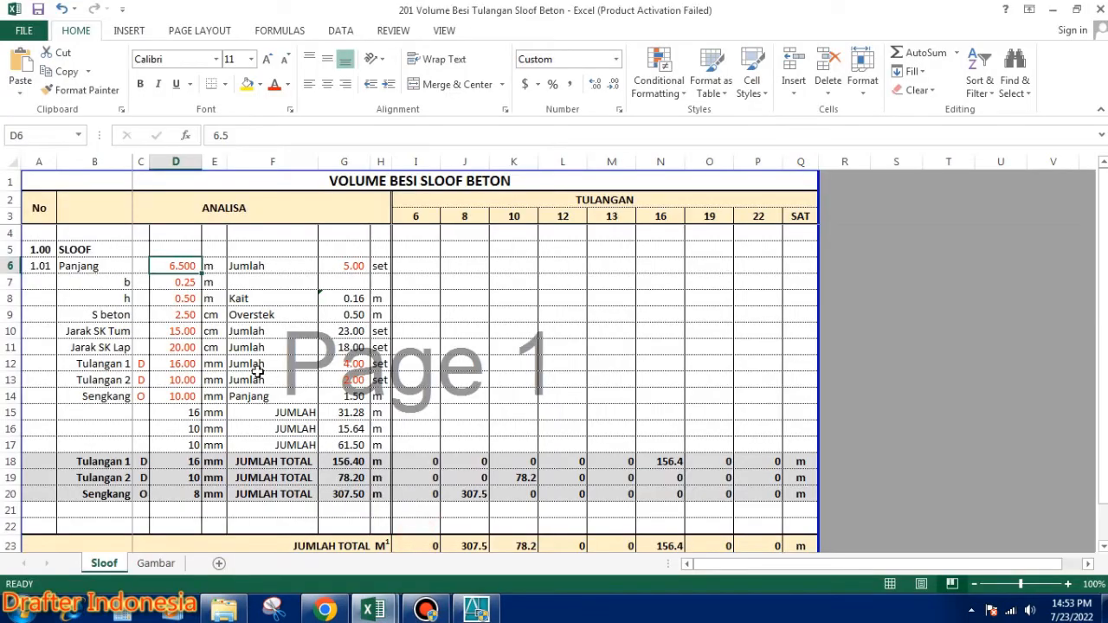
{"action": "type", "text": "4"}
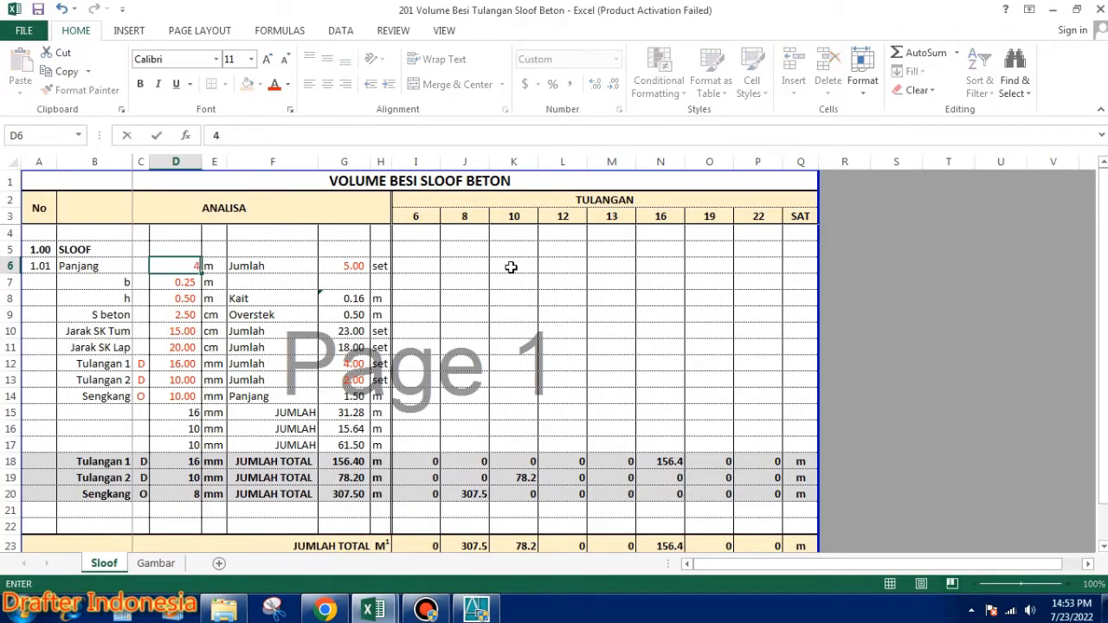
{"action": "key", "text": "Return"}
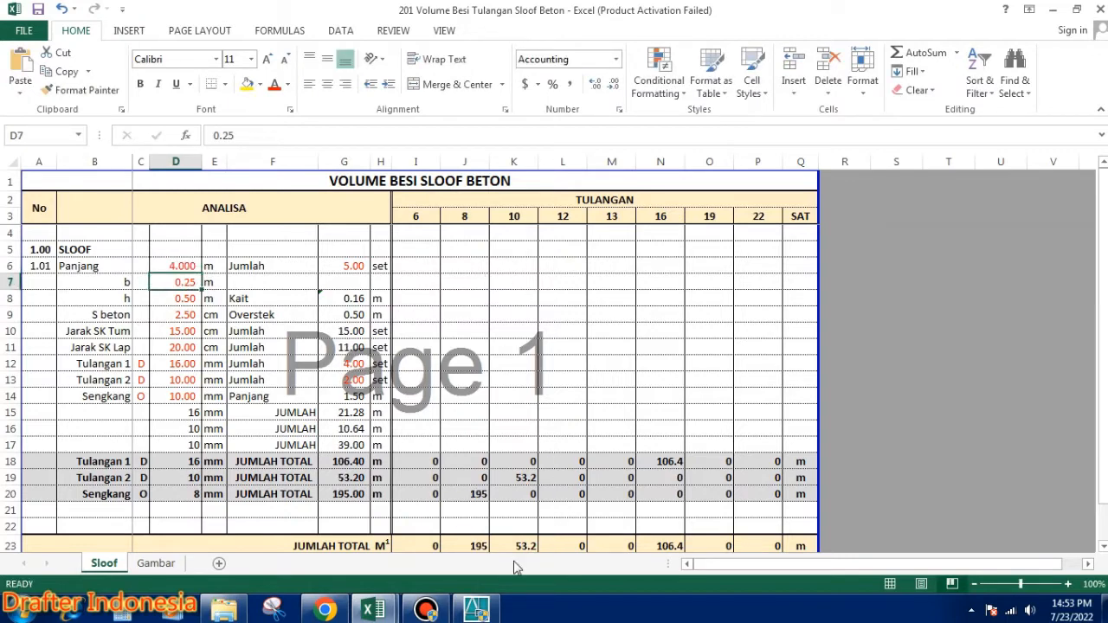
Set the sloof's b to 0.2 m and h to 0.3 m, checking each against the Gambar sheet's section drawing
{"action": "left_click", "coordinate": [155, 564]}
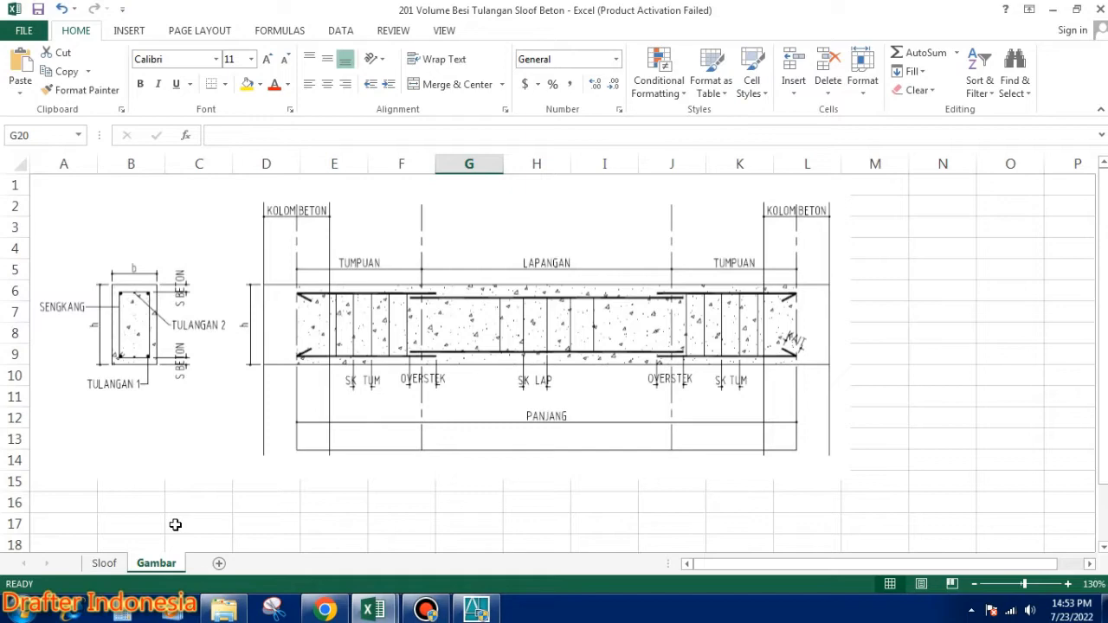
{"action": "left_click", "coordinate": [104, 563]}
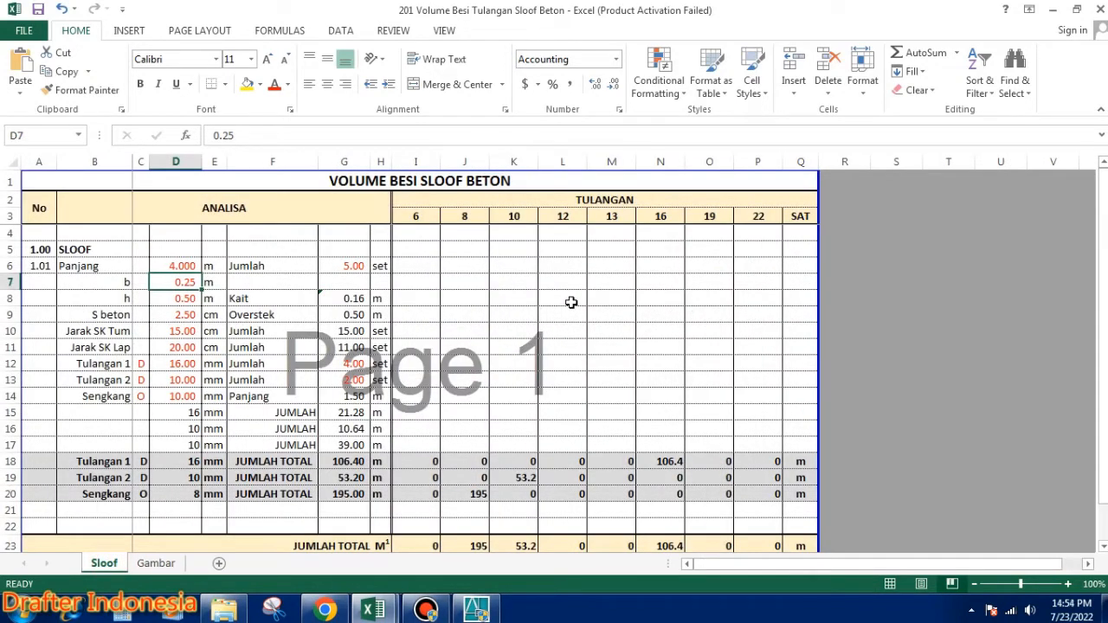
{"action": "type", "text": "0.2"}
{"action": "key", "text": "Return"}
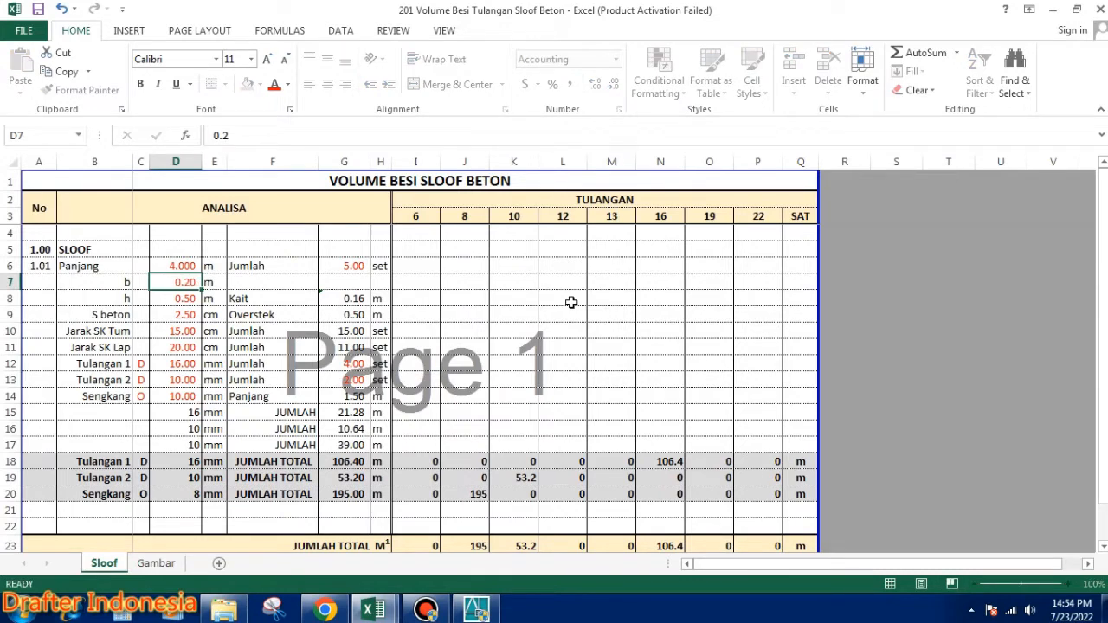
{"action": "left_click", "coordinate": [154, 564]}
{"action": "left_click", "coordinate": [104, 564]}
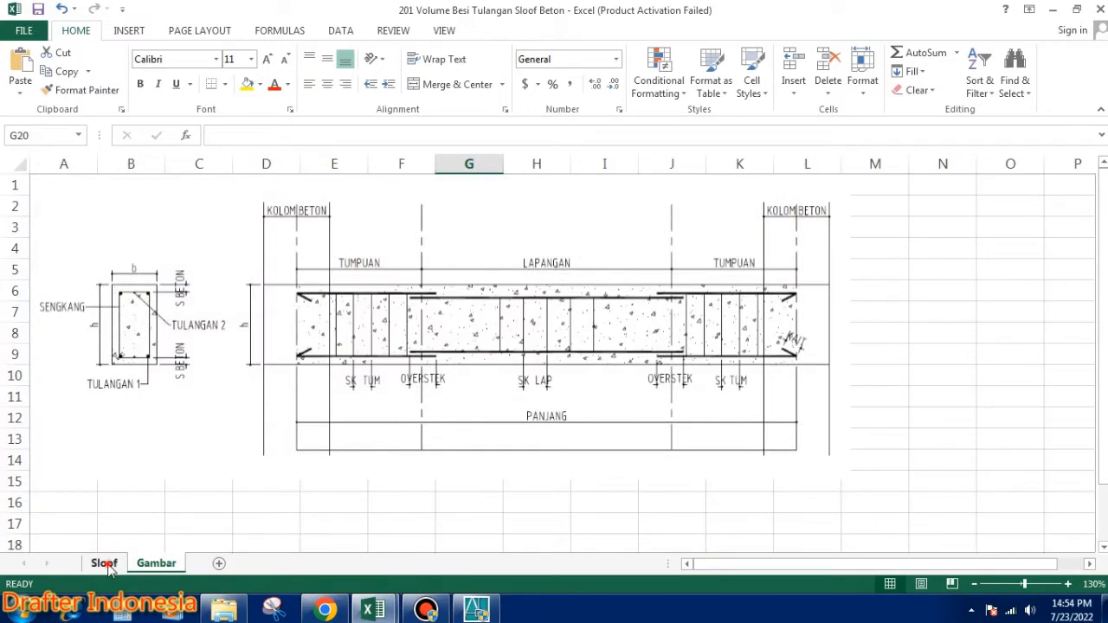
{"action": "type", "text": "0."}
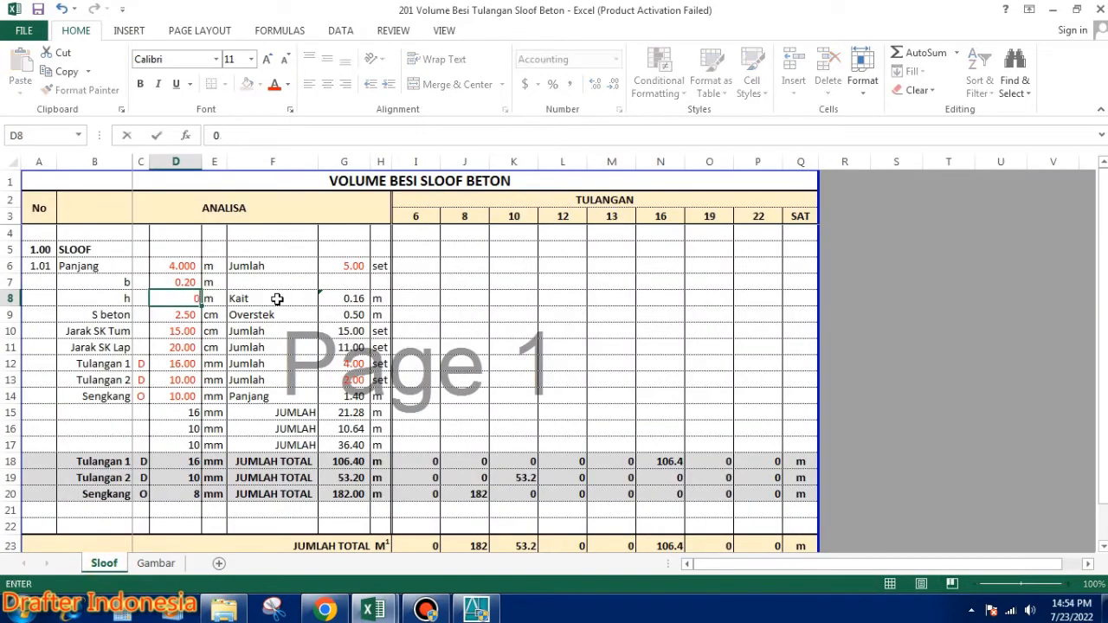
{"action": "type", "text": "3"}
{"action": "key", "text": "Return"}
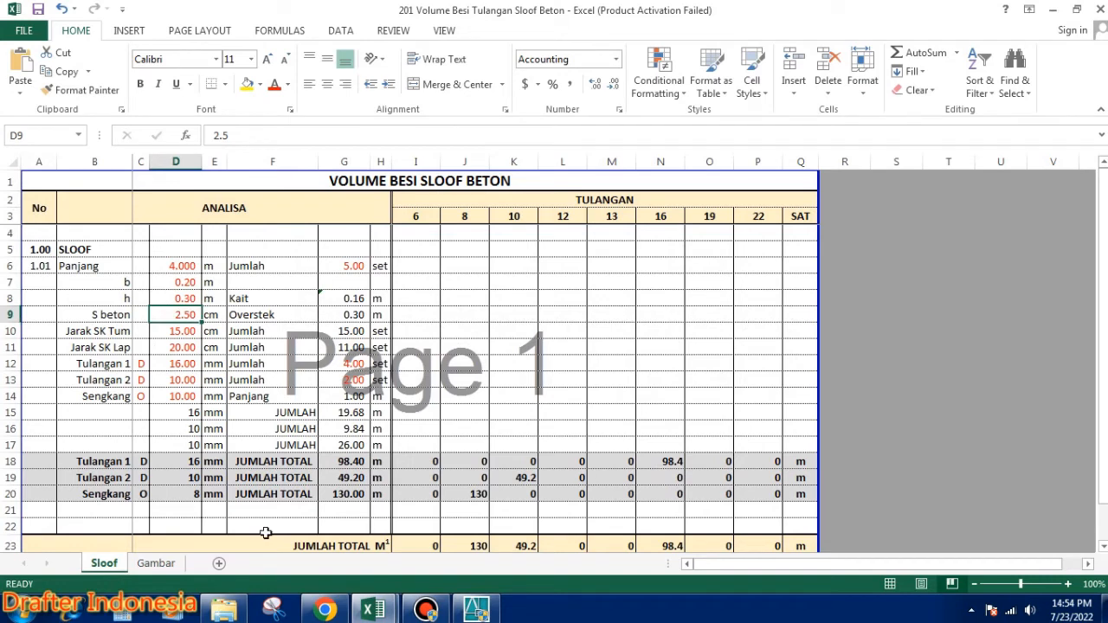
Check the concrete cover in the Gambar sheet's section drawing and enter 2.5 cm for S beton on the Sloof sheet
{"action": "left_click", "coordinate": [156, 564]}
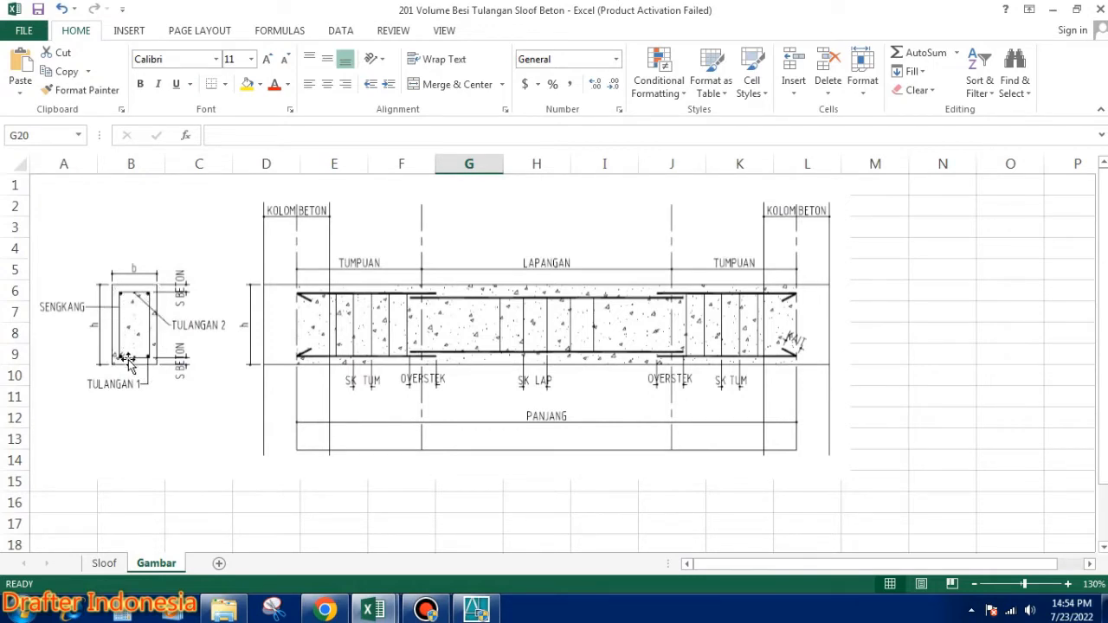
{"action": "left_click", "coordinate": [104, 564]}
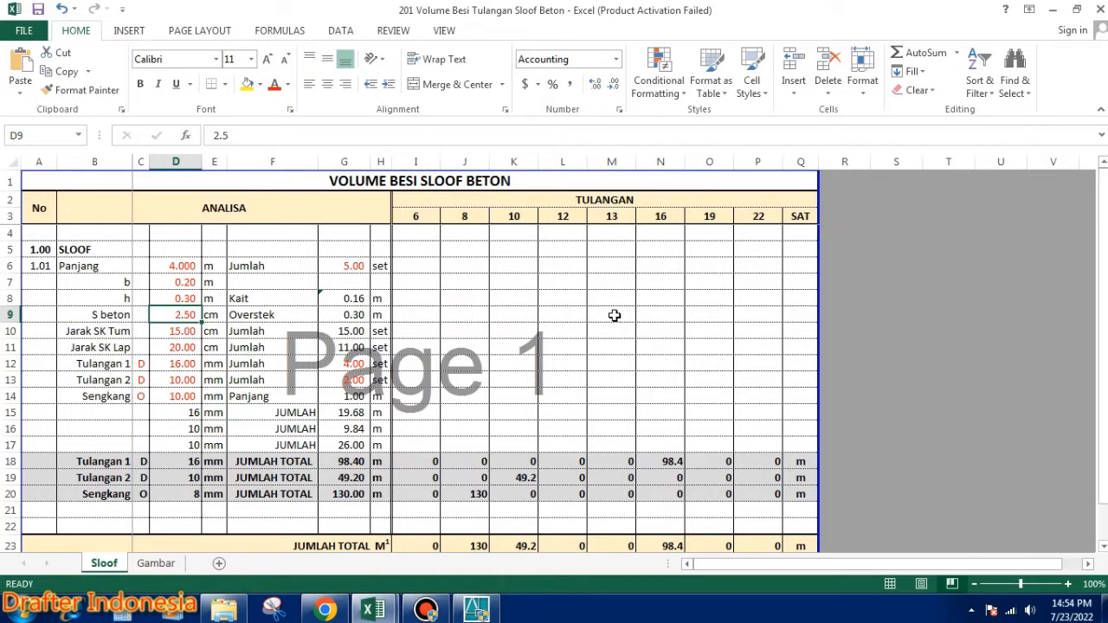
{"action": "type", "text": "2.5"}
{"action": "key", "text": "Return"}
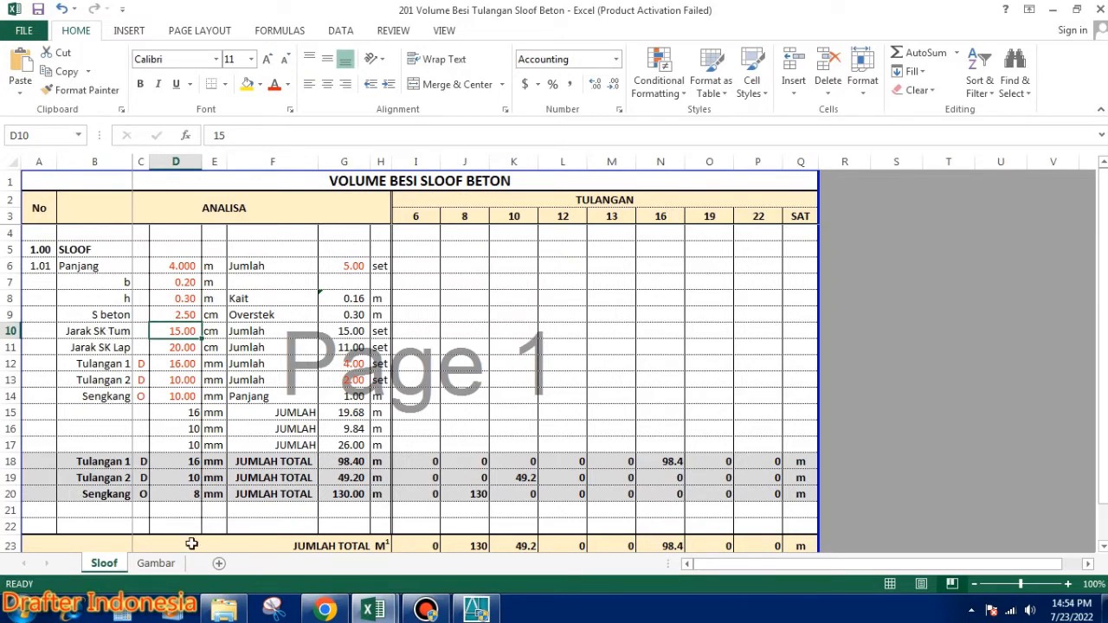
Set Jarak SK Tum to 10 cm and Jarak SK Lap to 15 cm, checking each stirrup zone on the Gambar sheet
{"action": "left_click", "coordinate": [156, 564]}
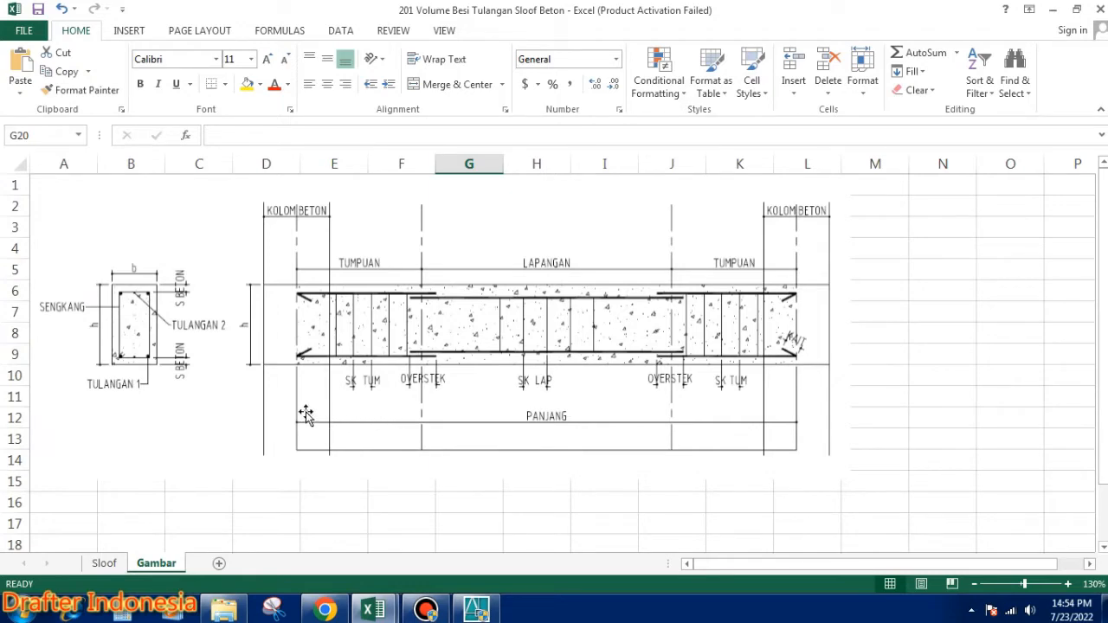
{"action": "left_click", "coordinate": [105, 563]}
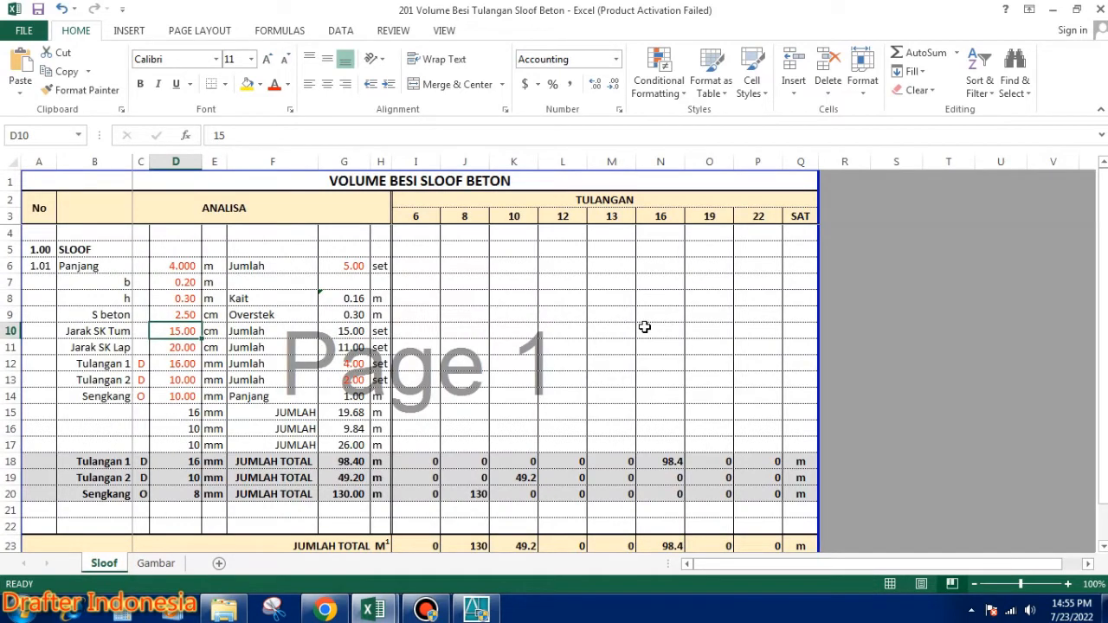
{"action": "type", "text": "10"}
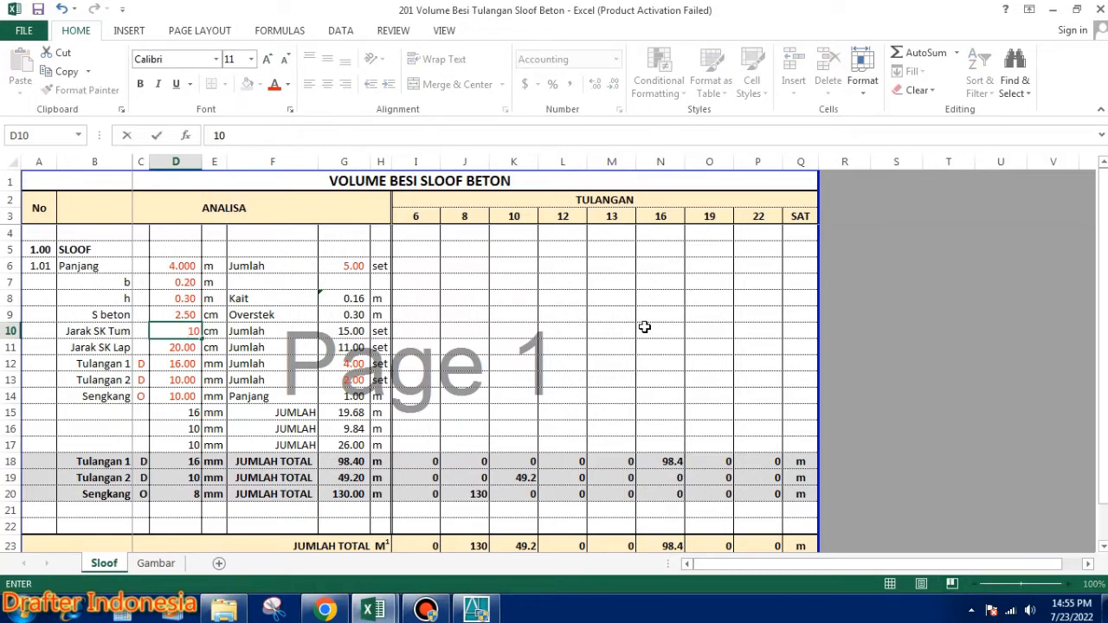
{"action": "key", "text": "Return"}
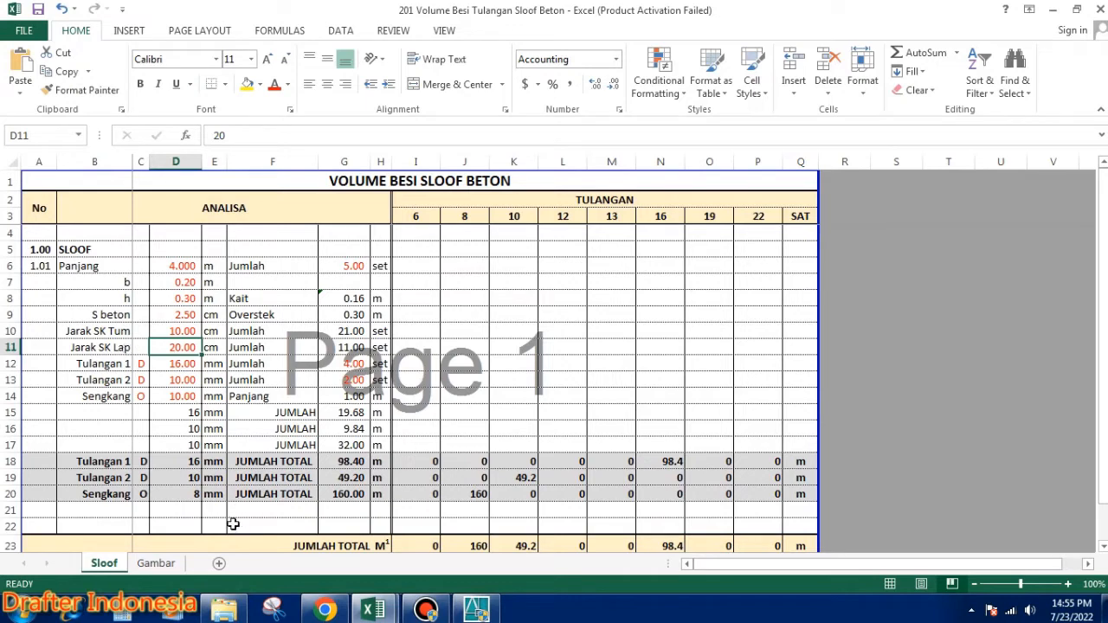
{"action": "left_click", "coordinate": [156, 563]}
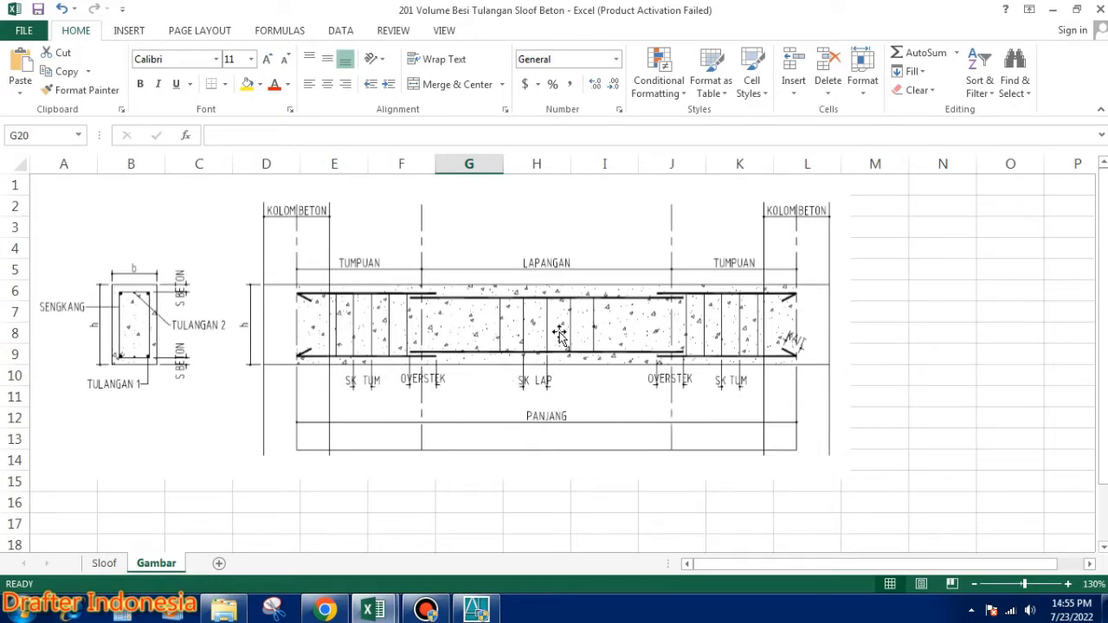
{"action": "left_click", "coordinate": [108, 564]}
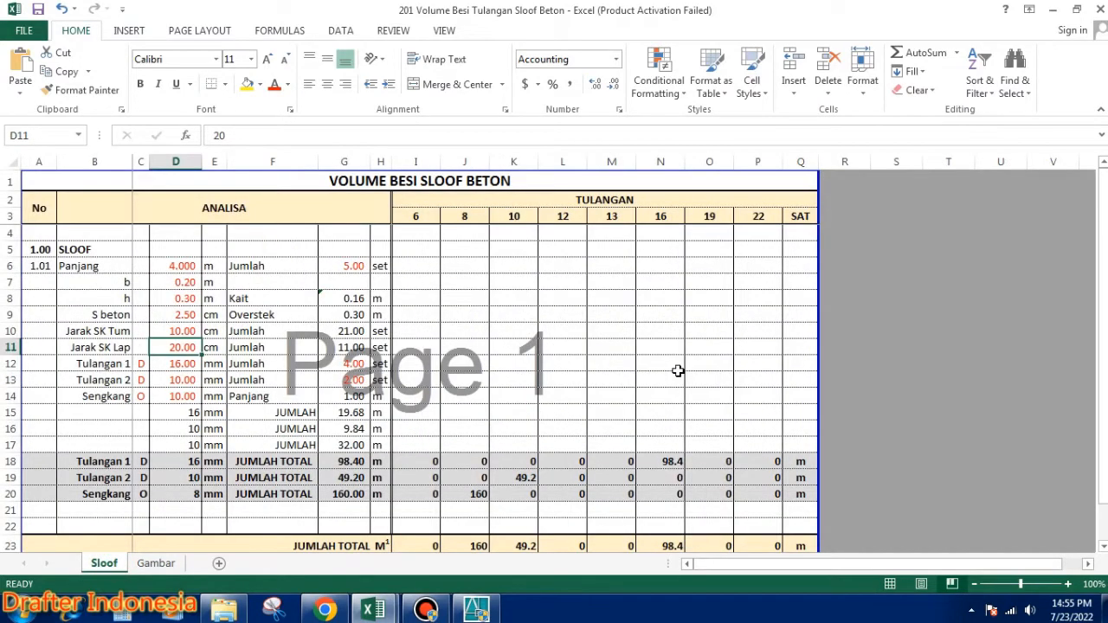
{"action": "type", "text": "15"}
{"action": "key", "text": "Return"}
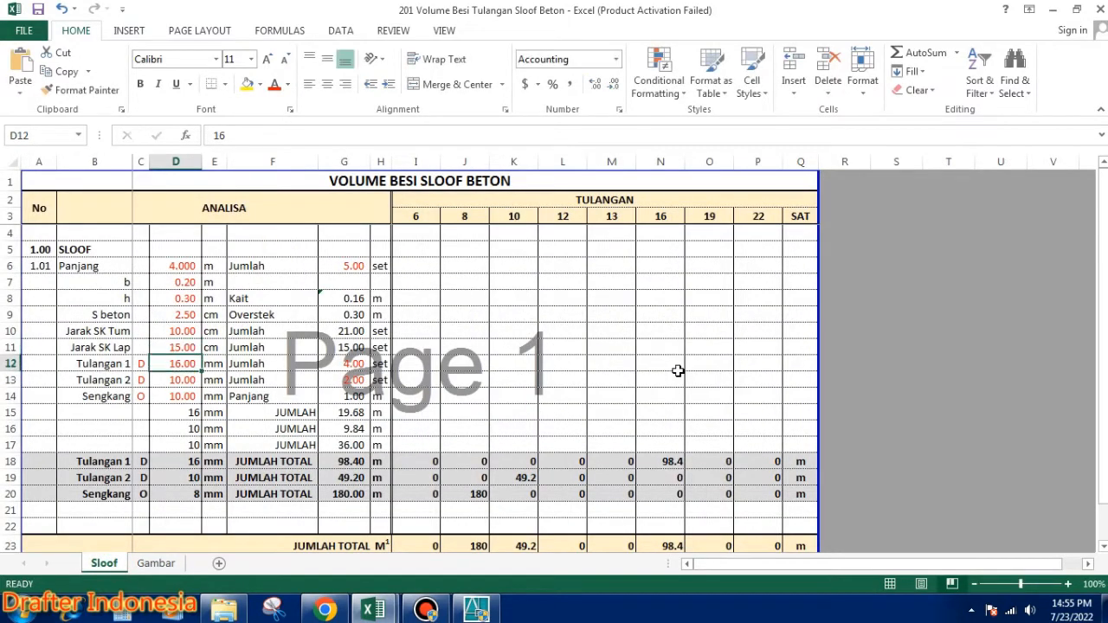
Try 10 cm for Jarak SK Lap on the Sloof sheet and restore it to 15 cm
{"action": "left_click", "coordinate": [163, 564]}
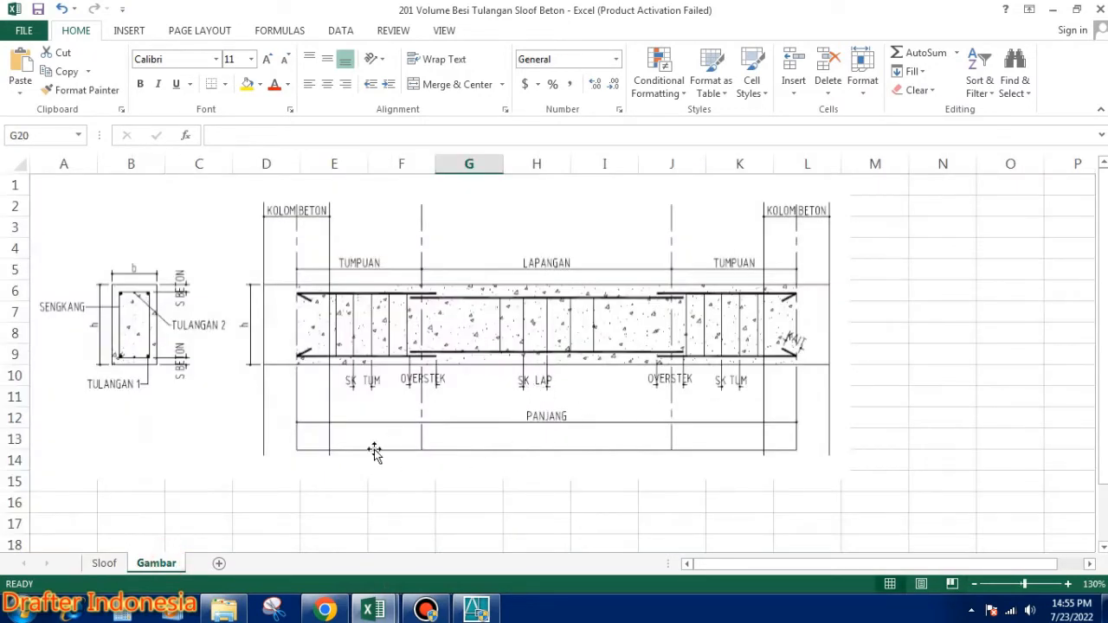
{"action": "left_click", "coordinate": [111, 564]}
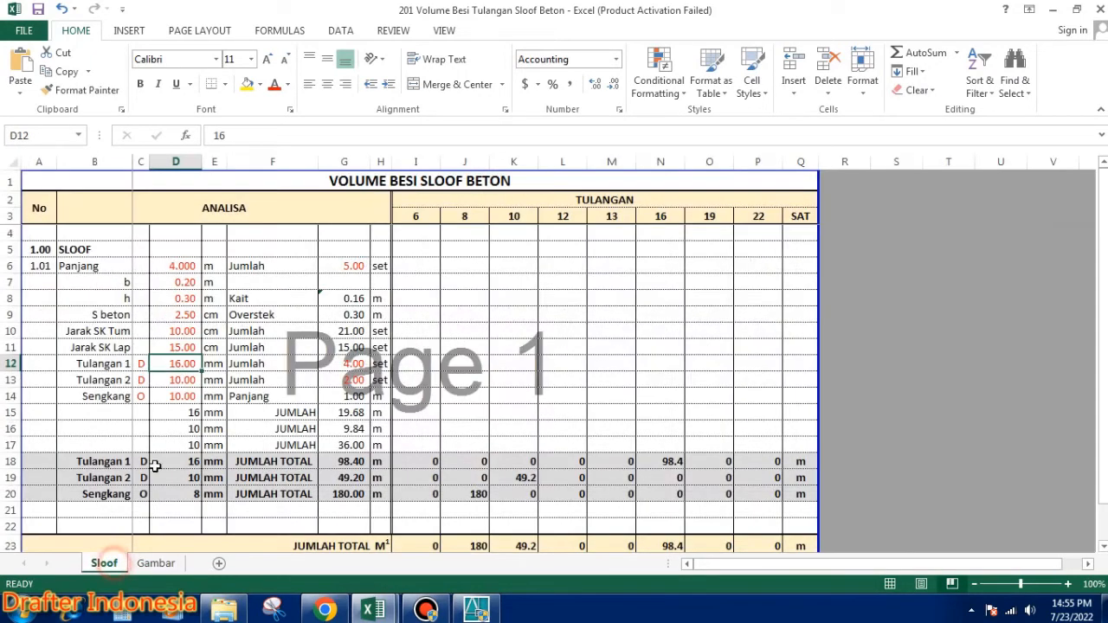
{"action": "left_click", "coordinate": [186, 346]}
{"action": "type", "text": "10"}
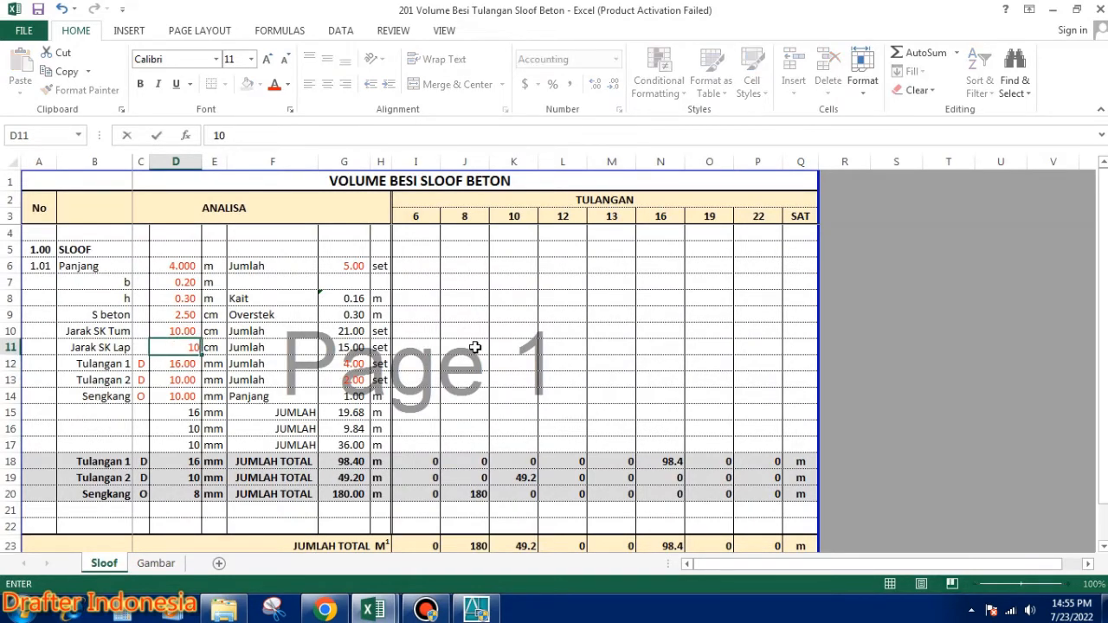
{"action": "key", "text": "Return"}
{"action": "key", "text": "Up"}
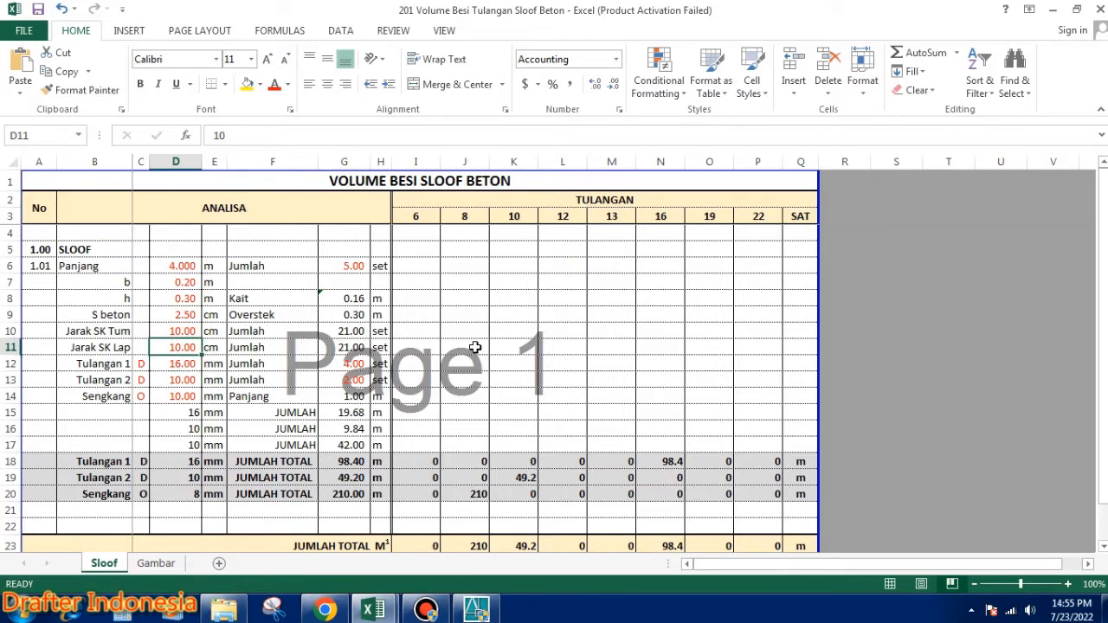
{"action": "type", "text": "15"}
{"action": "key", "text": "Return"}
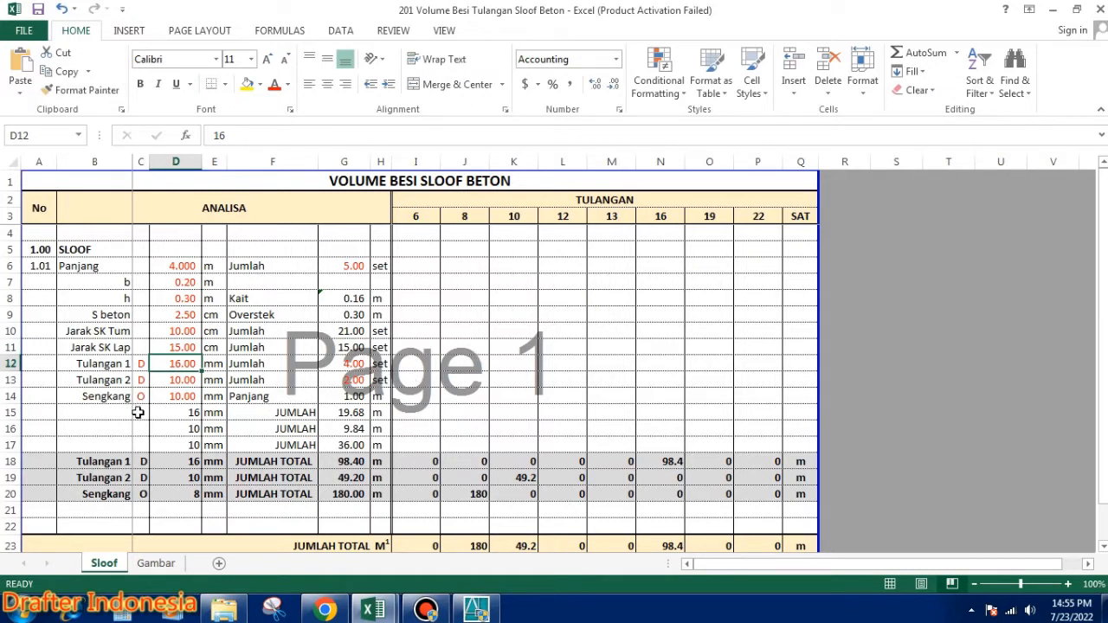
Locate Tulangan 1 in the Gambar sheet's section drawing and enter it as type D with a 16 mm diameter on the Sloof sheet
{"action": "left_click", "coordinate": [163, 564]}
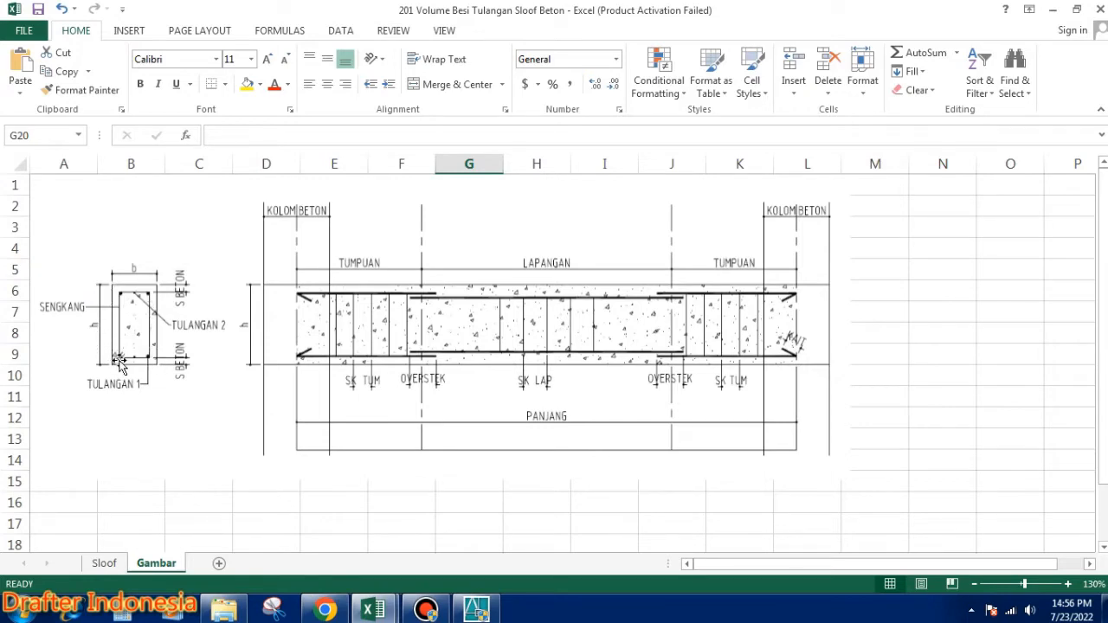
{"action": "left_click", "coordinate": [105, 564]}
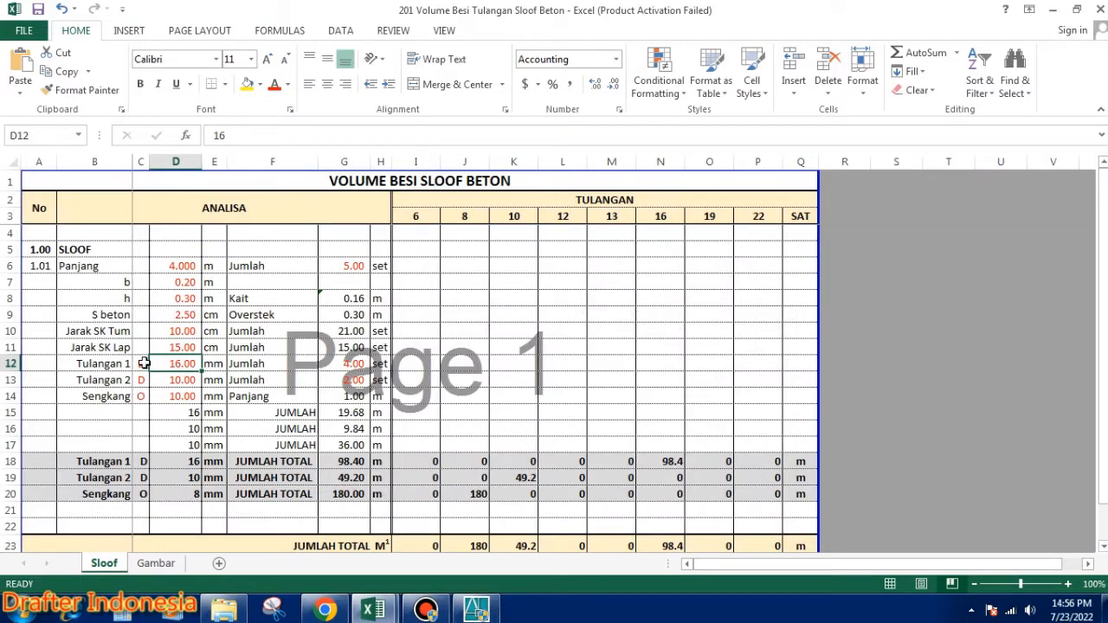
{"action": "left_click", "coordinate": [144, 364]}
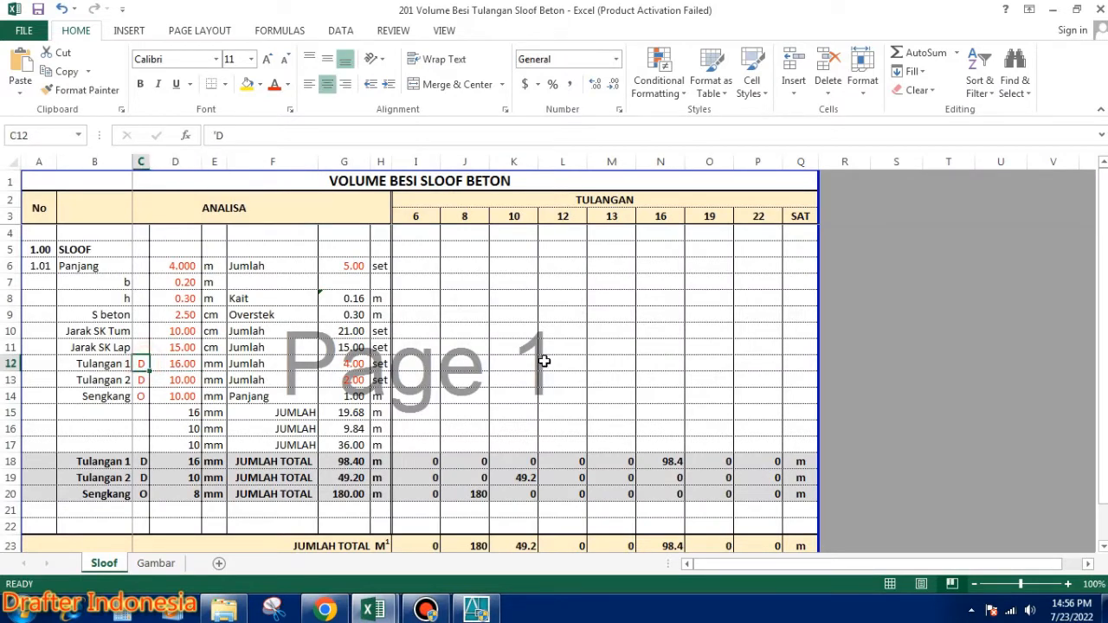
{"action": "type", "text": "D"}
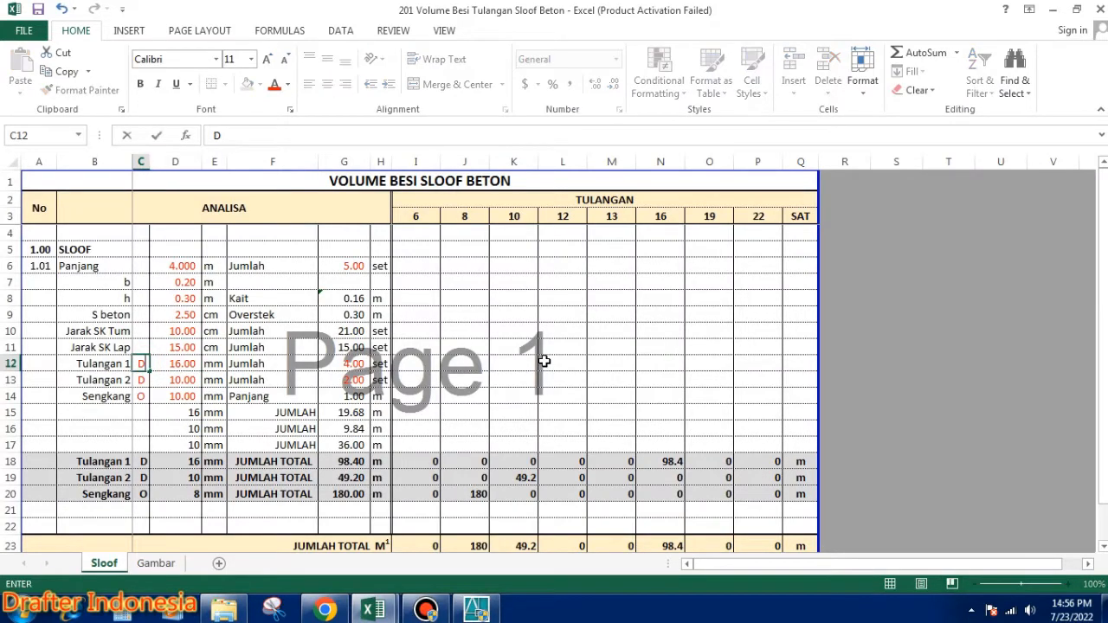
{"action": "key", "text": "Tab"}
{"action": "type", "text": "1"}
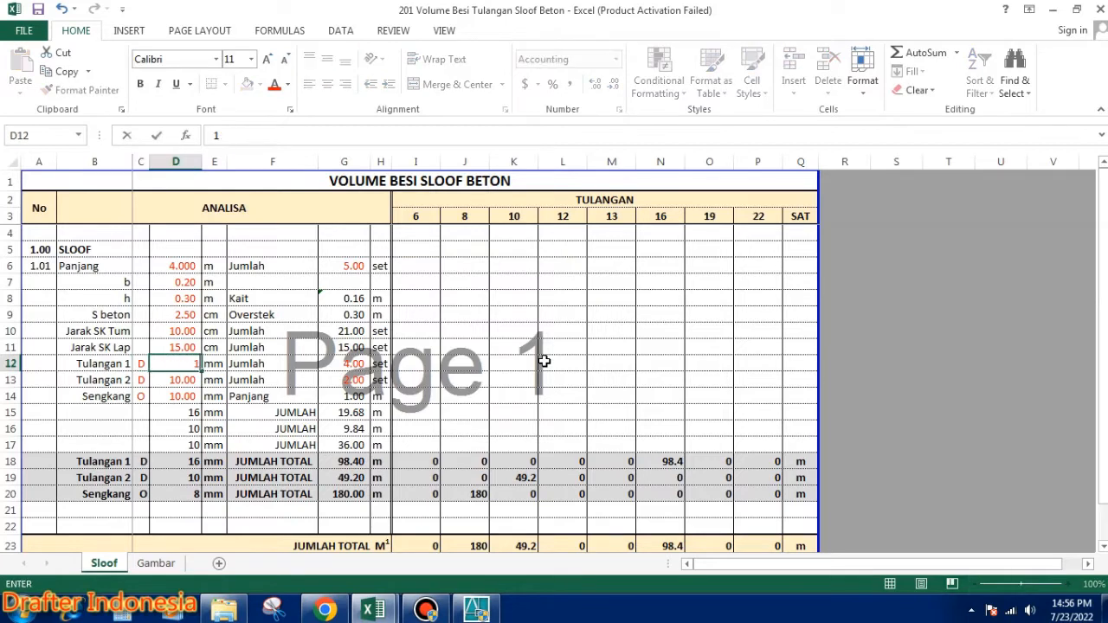
{"action": "key", "text": "Return"}
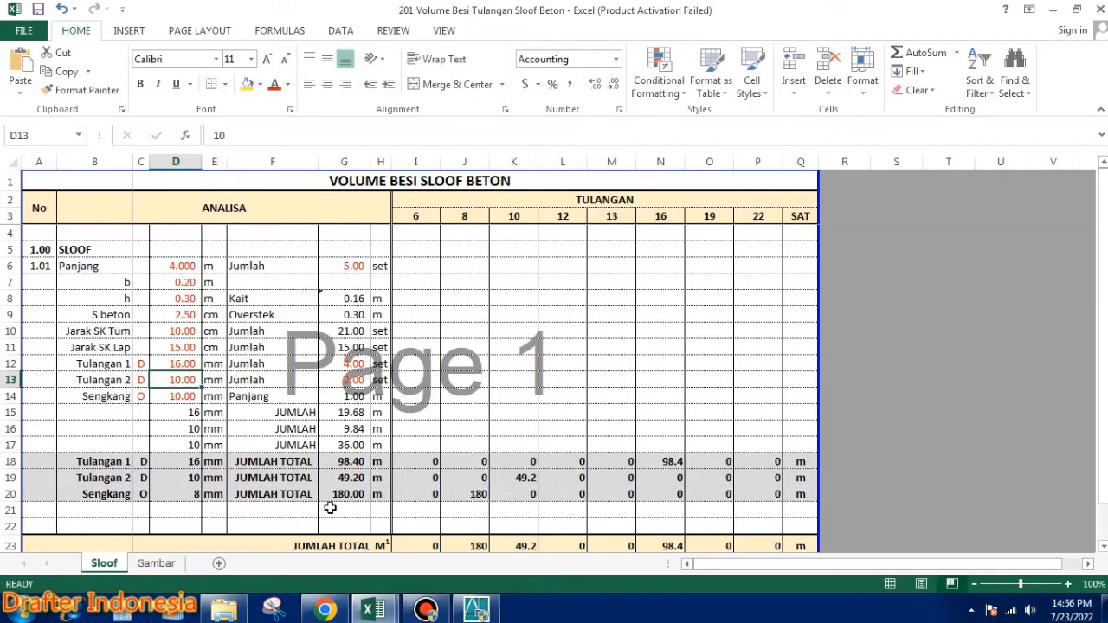
Locate Tulangan 2 in the Gambar sheet's section drawing and enter it as type O with a 12 mm diameter on the Sloof sheet
{"action": "left_click", "coordinate": [168, 568]}
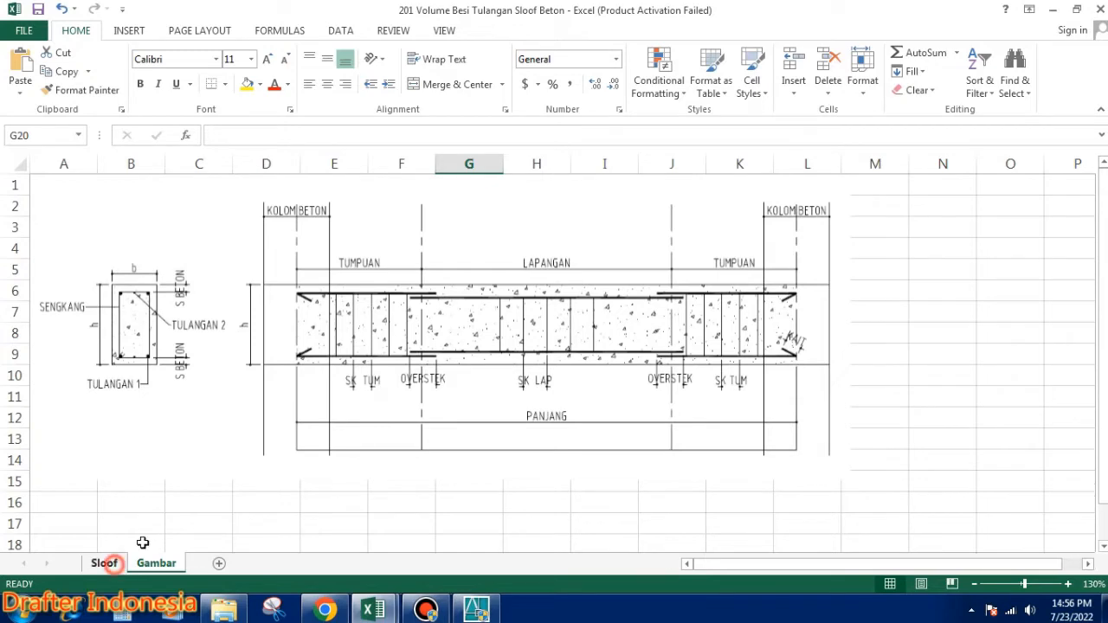
{"action": "left_click", "coordinate": [111, 563]}
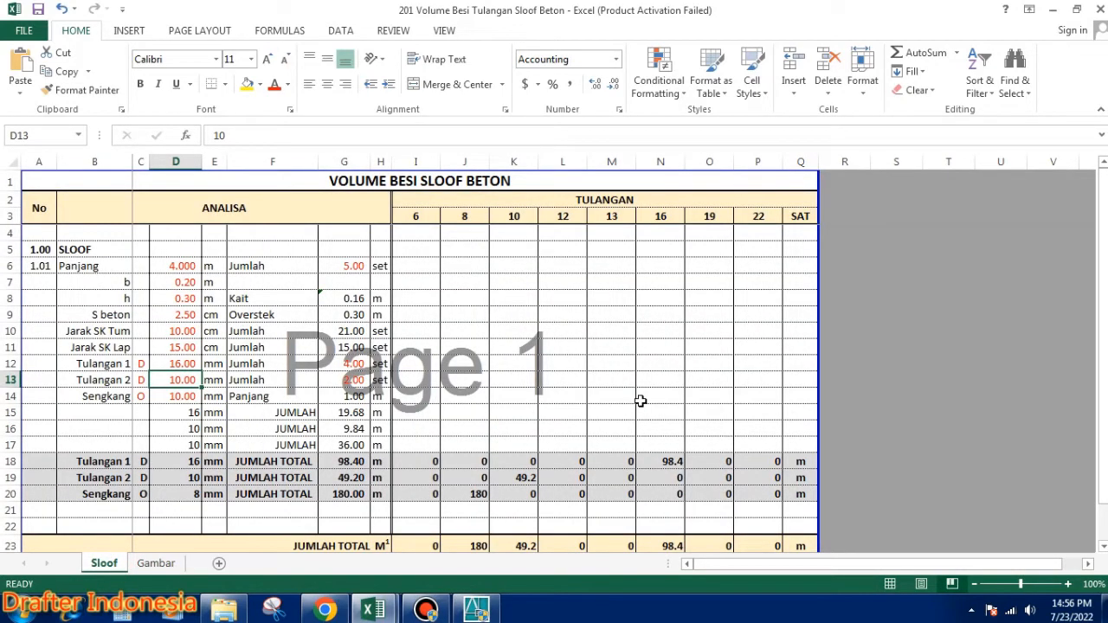
{"action": "type", "text": "12"}
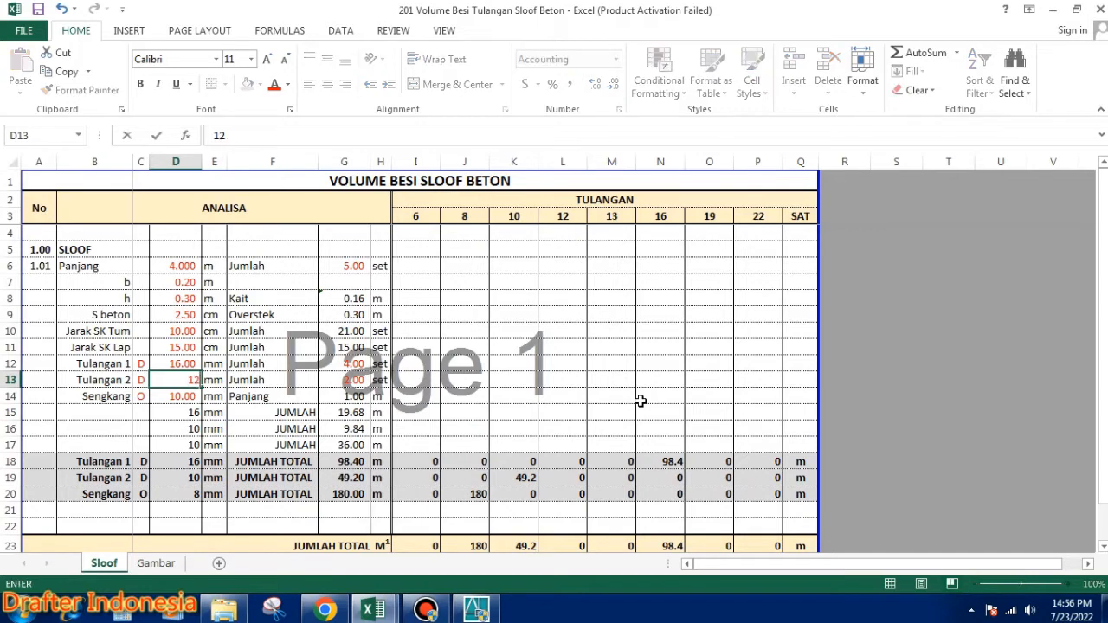
{"action": "key", "text": "Left"}
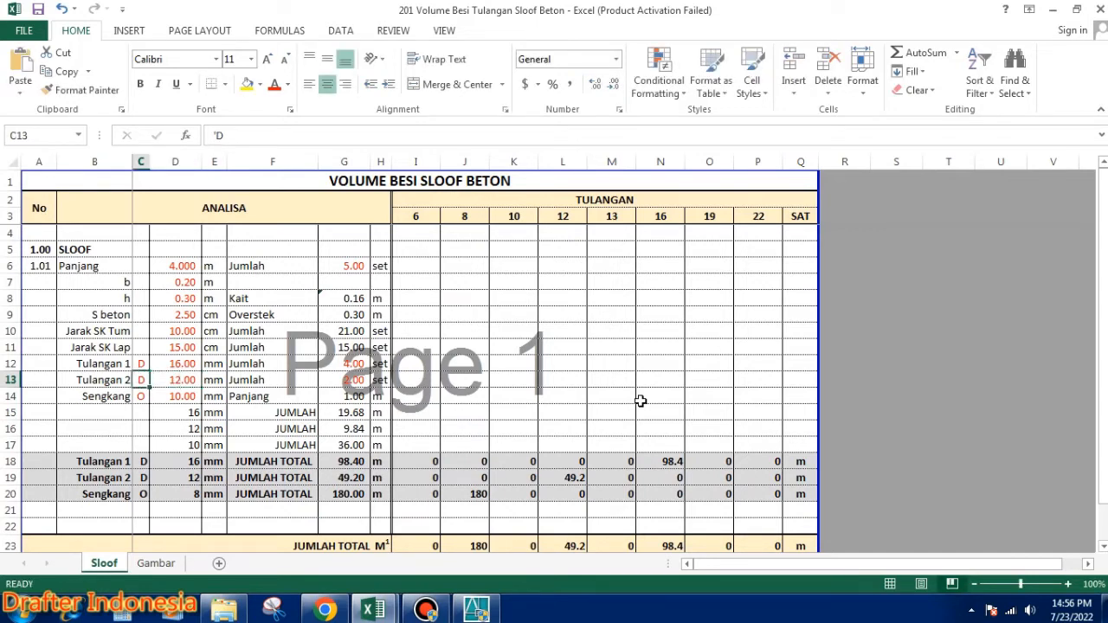
{"action": "type", "text": "o"}
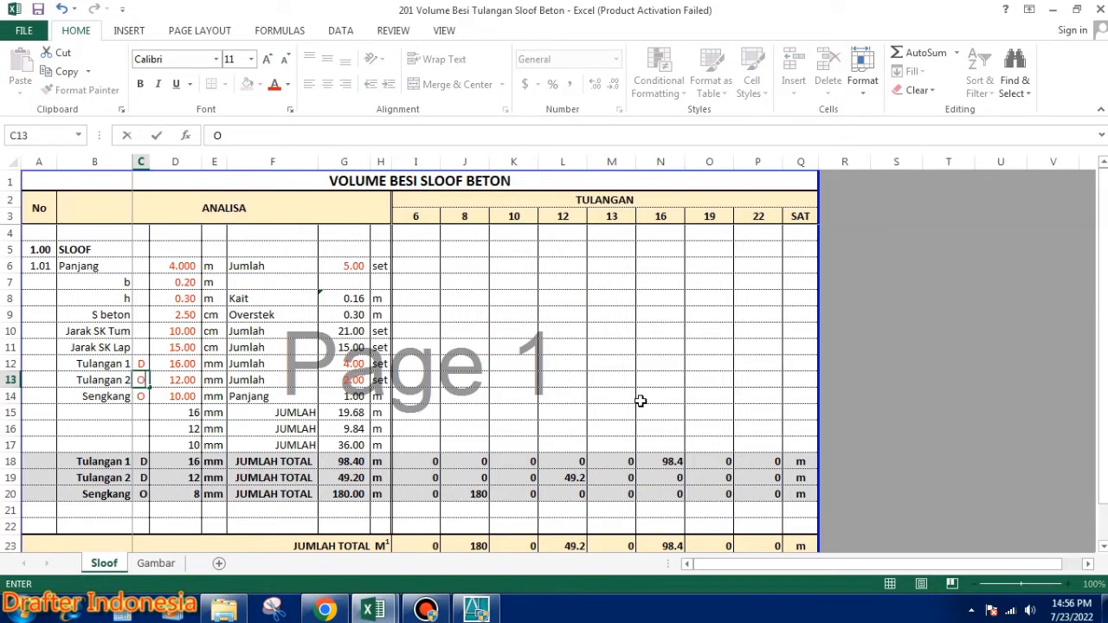
{"action": "key", "text": "Return"}
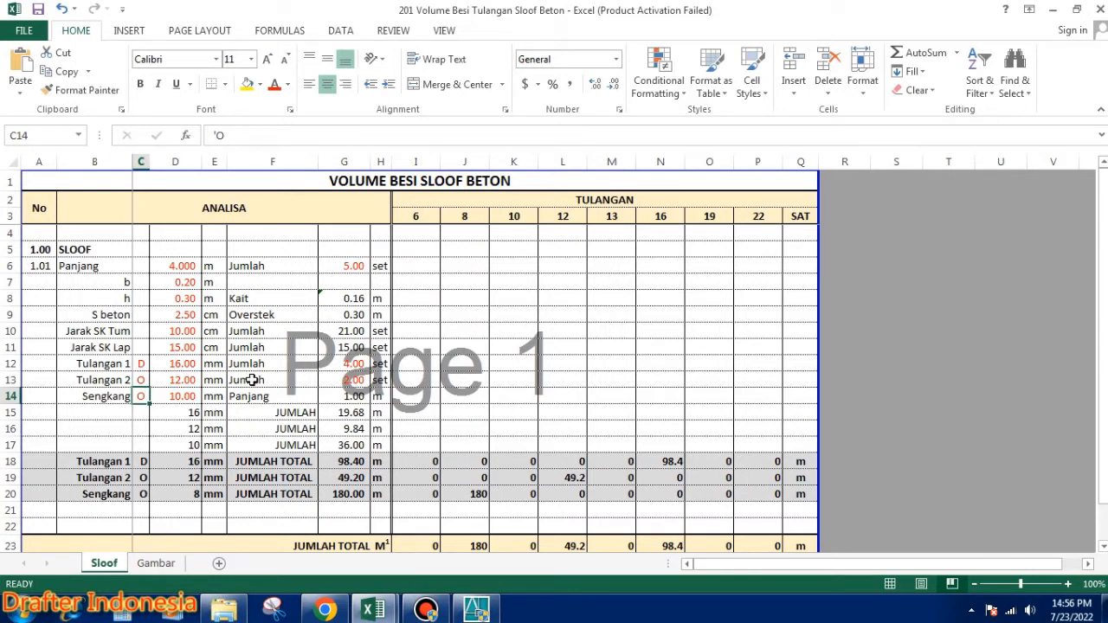
{"action": "left_click", "coordinate": [188, 379]}
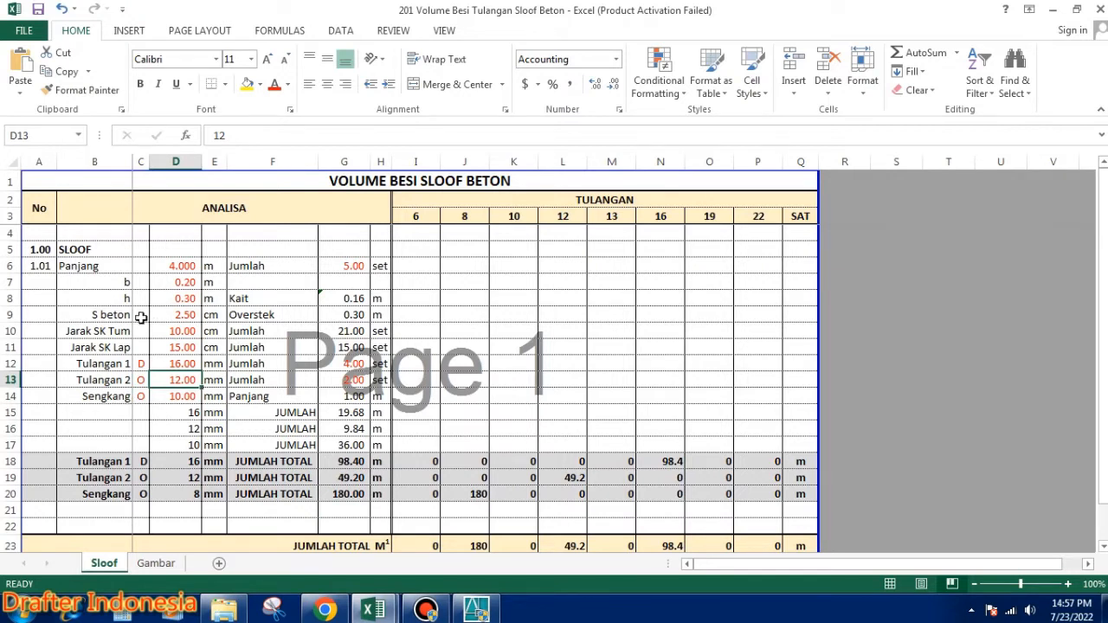
Set the Sengkang diameter to 8 mm on the Sloof sheet
{"action": "left_click", "coordinate": [183, 397]}
{"action": "type", "text": "8"}
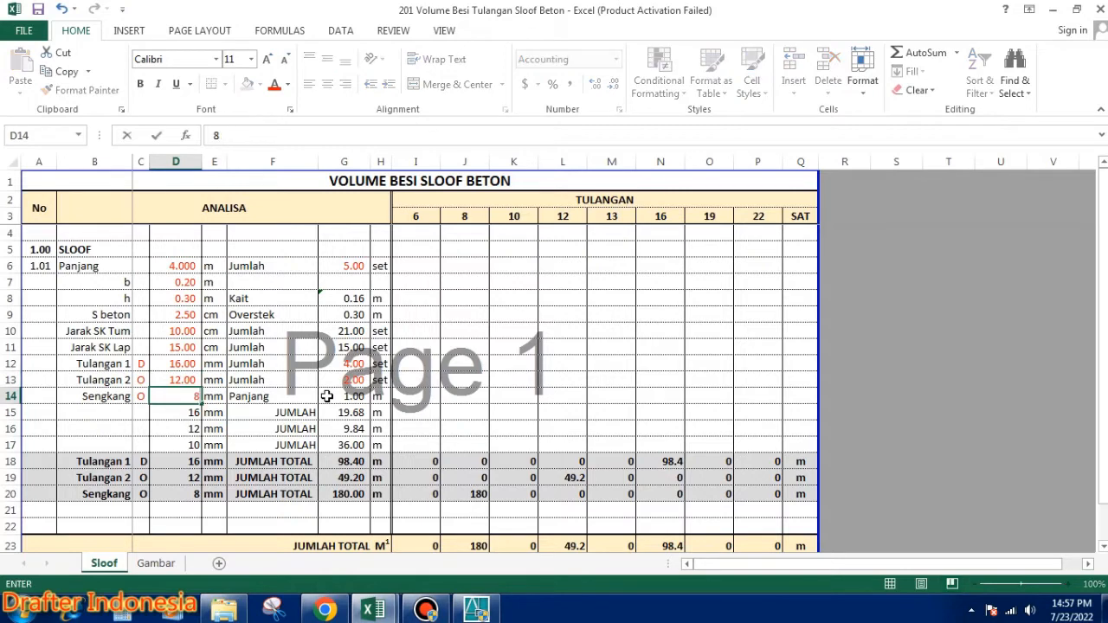
{"action": "key", "text": "Return"}
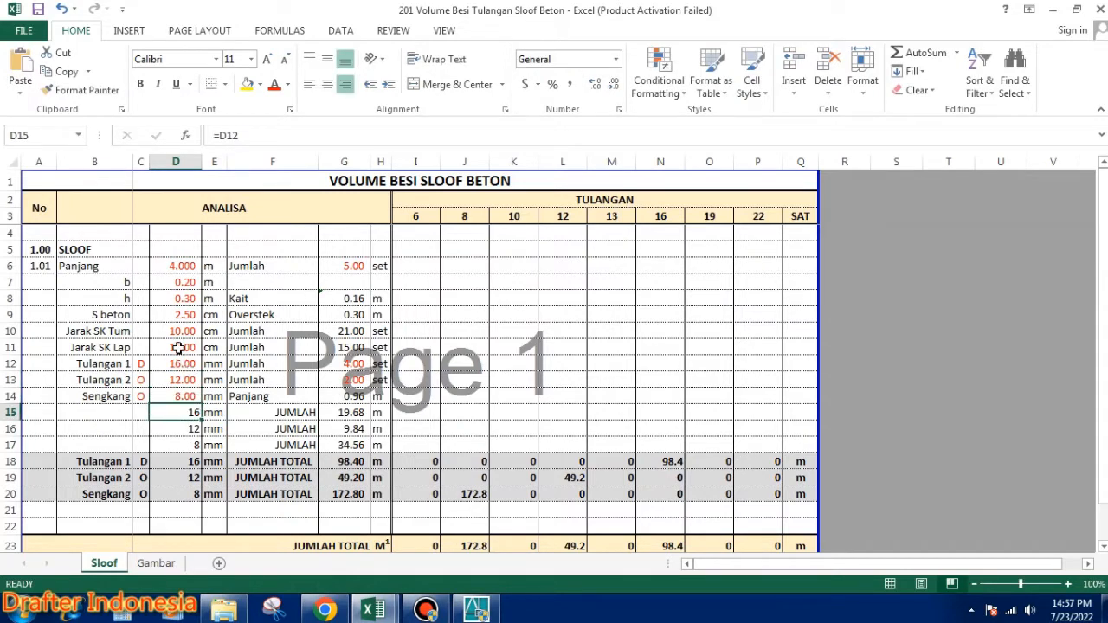
Select the sloof Jumlah value, view the Gambar sheet's beam drawing, and switch to the AutoCAD sketch
{"action": "left_click", "coordinate": [351, 266]}
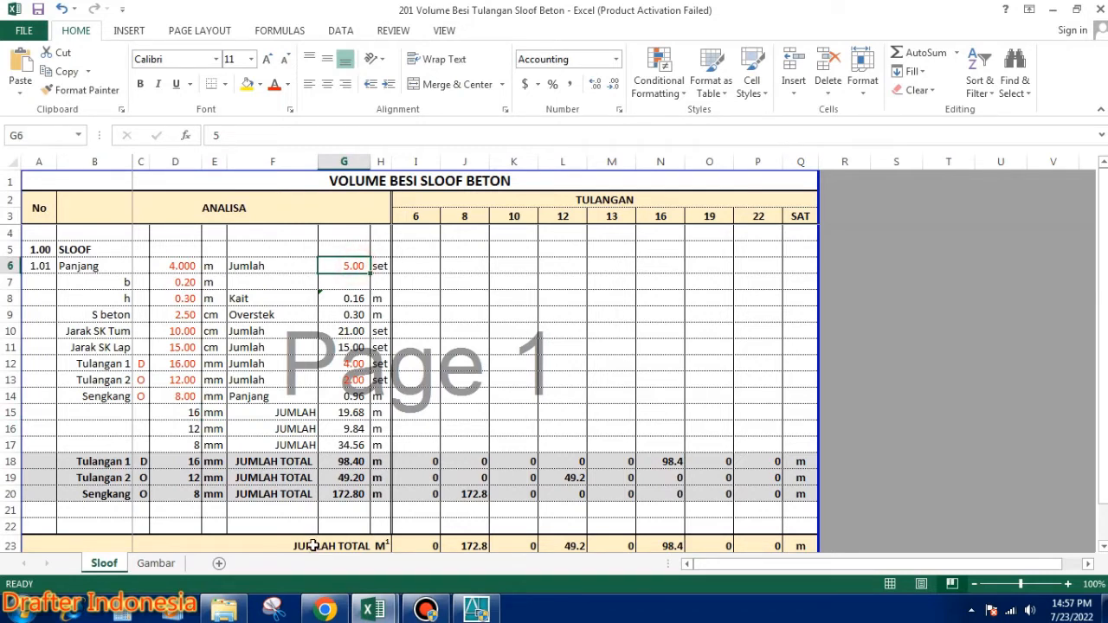
{"action": "left_click", "coordinate": [156, 564]}
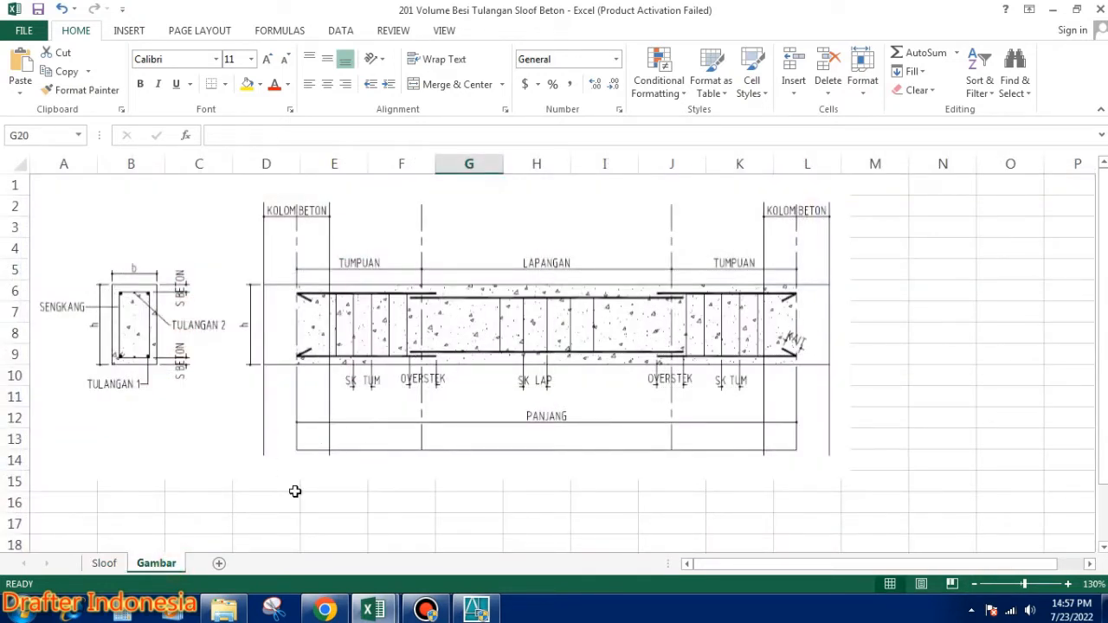
{"action": "left_click", "coordinate": [476, 610]}
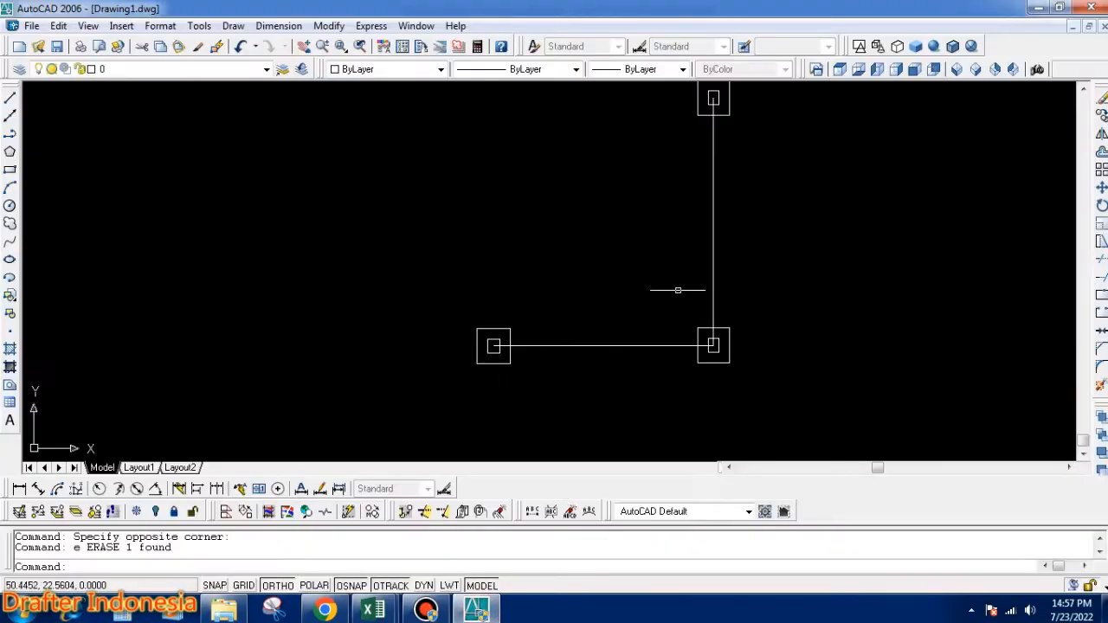
{"action": "type", "text": "co"}
{"action": "key", "text": "Return"}
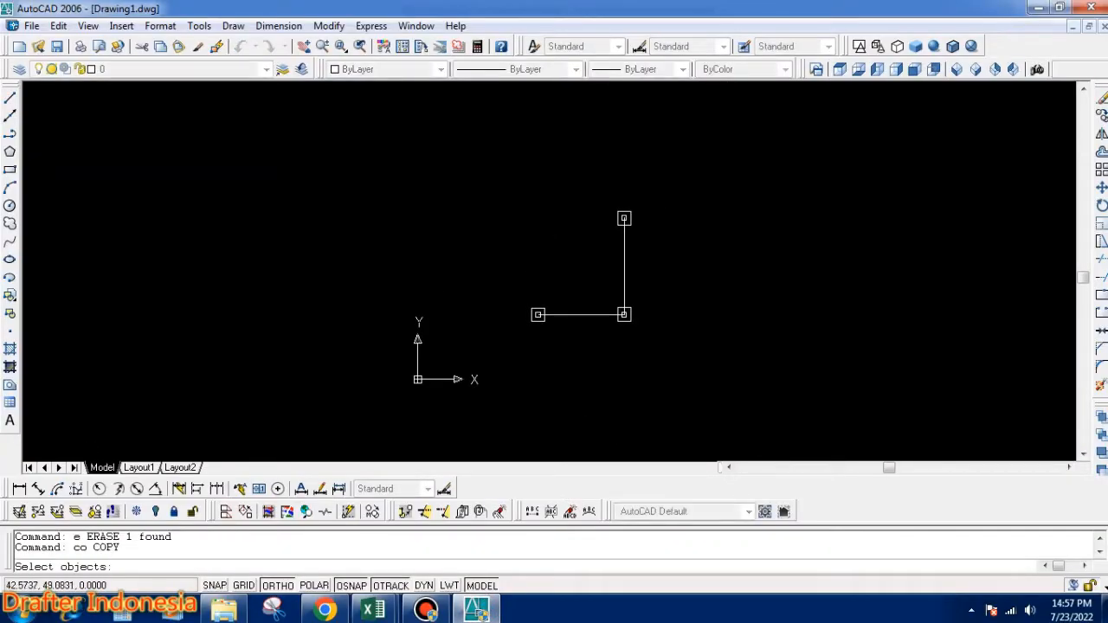
{"action": "left_click", "coordinate": [587, 188]}
{"action": "left_click", "coordinate": [671, 344]}
{"action": "key", "text": "Return"}
{"action": "left_click", "coordinate": [684, 366]}
{"action": "key", "text": "Escape"}
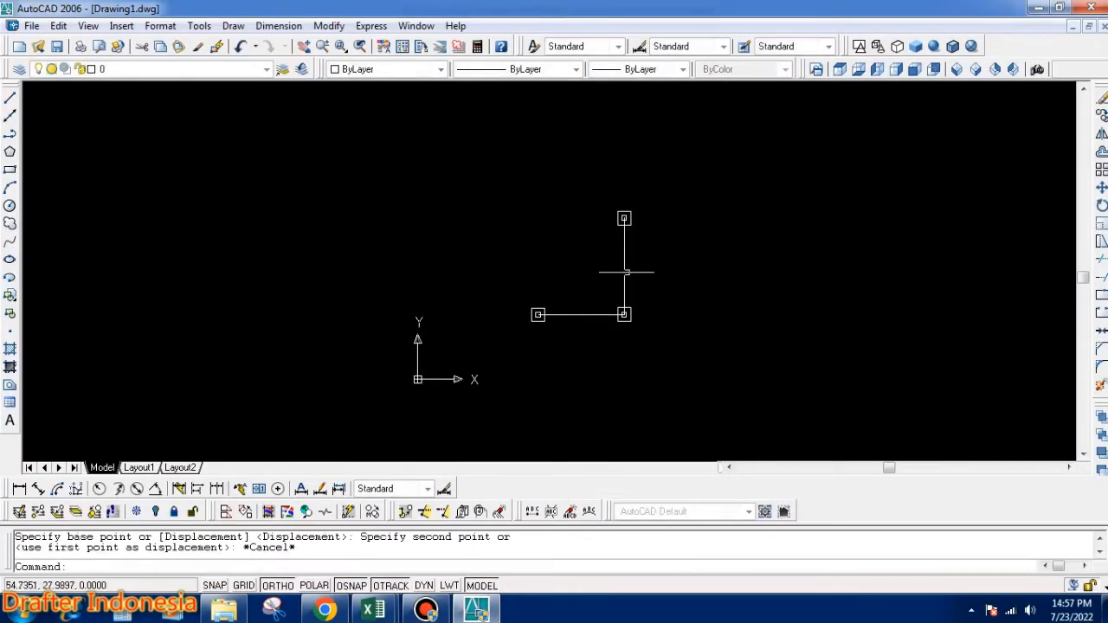
{"action": "key", "text": "Return"}
{"action": "left_click", "coordinate": [588, 179]}
{"action": "left_click", "coordinate": [637, 275]}
{"action": "key", "text": "Escape"}
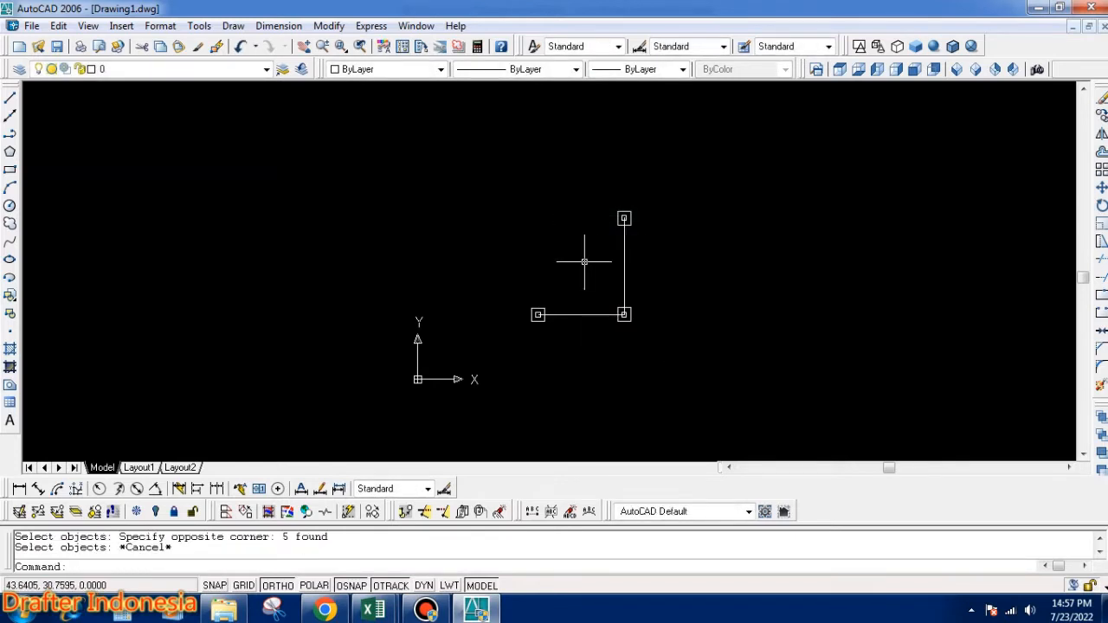
Mirror the horizontal beam and its end column about a vertical line through the corner column, keeping the originals
{"action": "type", "text": "mi"}
{"action": "key", "text": "Return"}
{"action": "left_click", "coordinate": [581, 255]}
{"action": "left_click", "coordinate": [458, 373]}
{"action": "scroll", "coordinate": [614, 323], "scroll_direction": "up", "scroll_amount": 3}
{"action": "key", "text": "Return"}
{"action": "scroll", "coordinate": [618, 327], "scroll_direction": "up", "scroll_amount": 2}
{"action": "left_click", "coordinate": [644, 297]}
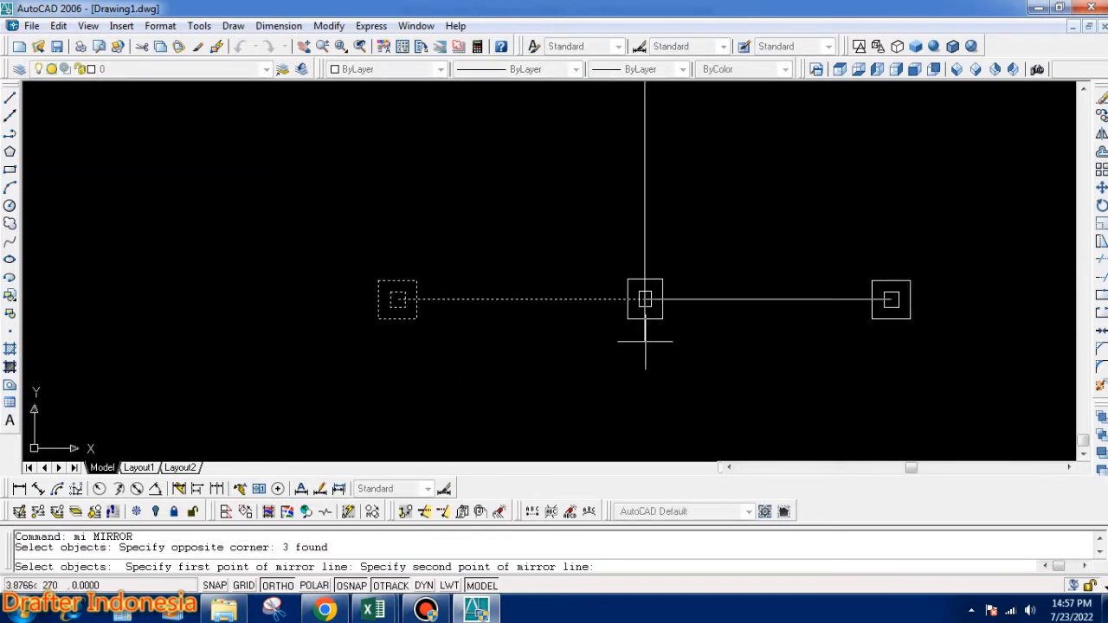
{"action": "left_click", "coordinate": [645, 338]}
{"action": "key", "text": "Return"}
{"action": "scroll", "coordinate": [565, 328], "scroll_direction": "down", "scroll_amount": 5}
Mirror the vertical beam with its two columns about a vertical line through the column at the new beam's far end, keeping the originals
{"action": "key", "text": "Return"}
{"action": "left_click", "coordinate": [634, 154]}
{"action": "left_click", "coordinate": [552, 369]}
{"action": "scroll", "coordinate": [676, 351], "scroll_direction": "up", "scroll_amount": 3}
{"action": "key", "text": "Return"}
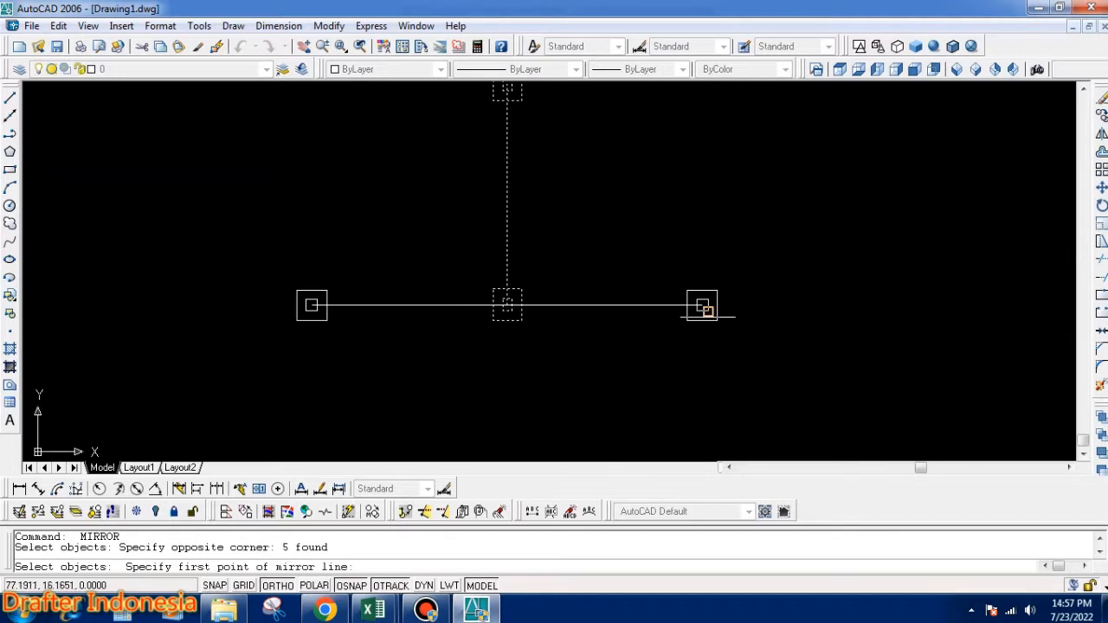
{"action": "left_click", "coordinate": [703, 304]}
{"action": "left_click", "coordinate": [638, 321]}
{"action": "key", "text": "Return"}
Mirror the middle horizontal beam line about its far end column to connect the last two bottom columns, keeping the original
{"action": "key", "text": "Return"}
{"action": "left_click", "coordinate": [638, 322]}
{"action": "left_click", "coordinate": [606, 291]}
{"action": "key", "text": "Return"}
{"action": "scroll", "coordinate": [703, 303], "scroll_direction": "up", "scroll_amount": 2}
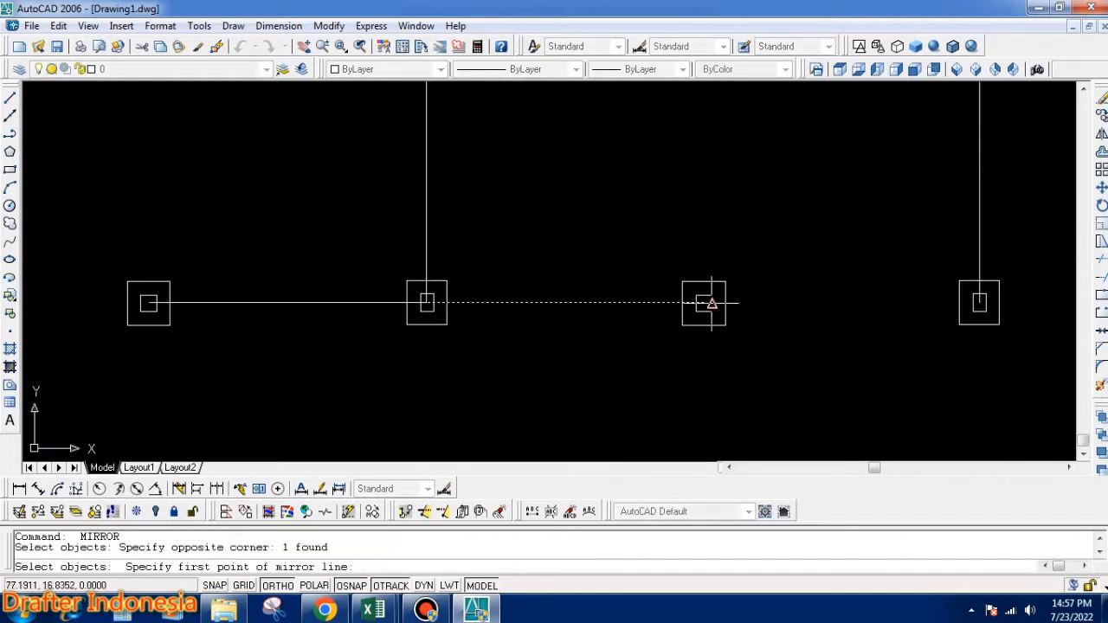
{"action": "left_click", "coordinate": [703, 303]}
{"action": "left_click", "coordinate": [698, 351]}
{"action": "key", "text": "Return"}
{"action": "scroll", "coordinate": [523, 355], "scroll_direction": "down", "scroll_amount": 4}
{"action": "scroll", "coordinate": [504, 273], "scroll_direction": "up", "scroll_amount": 3}
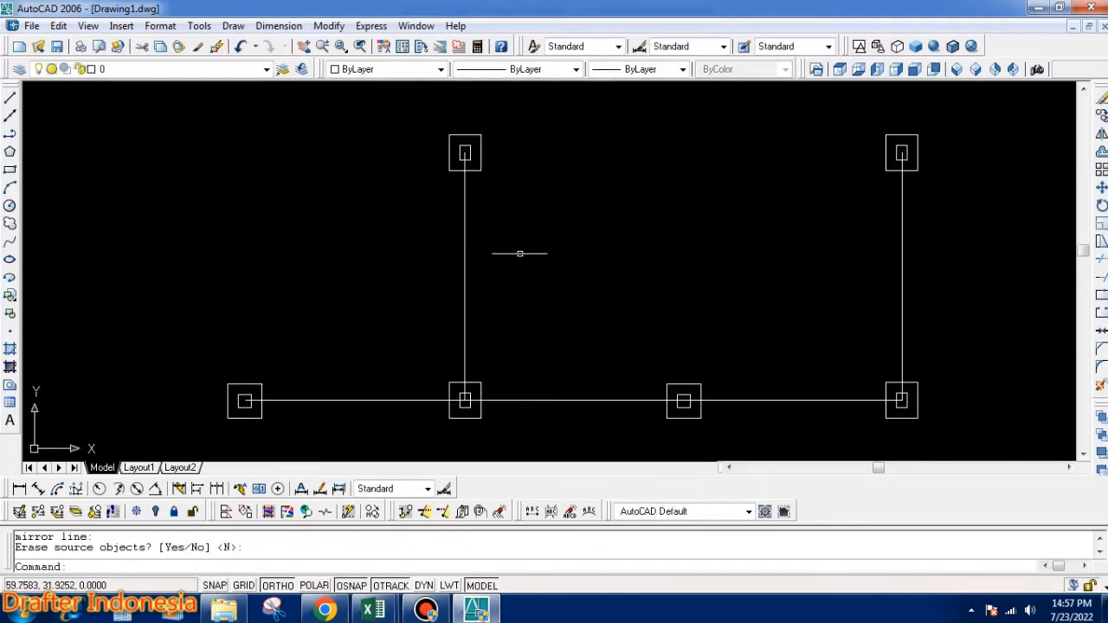
Colour both vertical beam lines red
{"action": "left_click", "coordinate": [519, 252]}
{"action": "left_click", "coordinate": [433, 282]}
{"action": "left_click", "coordinate": [1002, 275]}
{"action": "left_click", "coordinate": [866, 294]}
{"action": "left_click", "coordinate": [381, 69]}
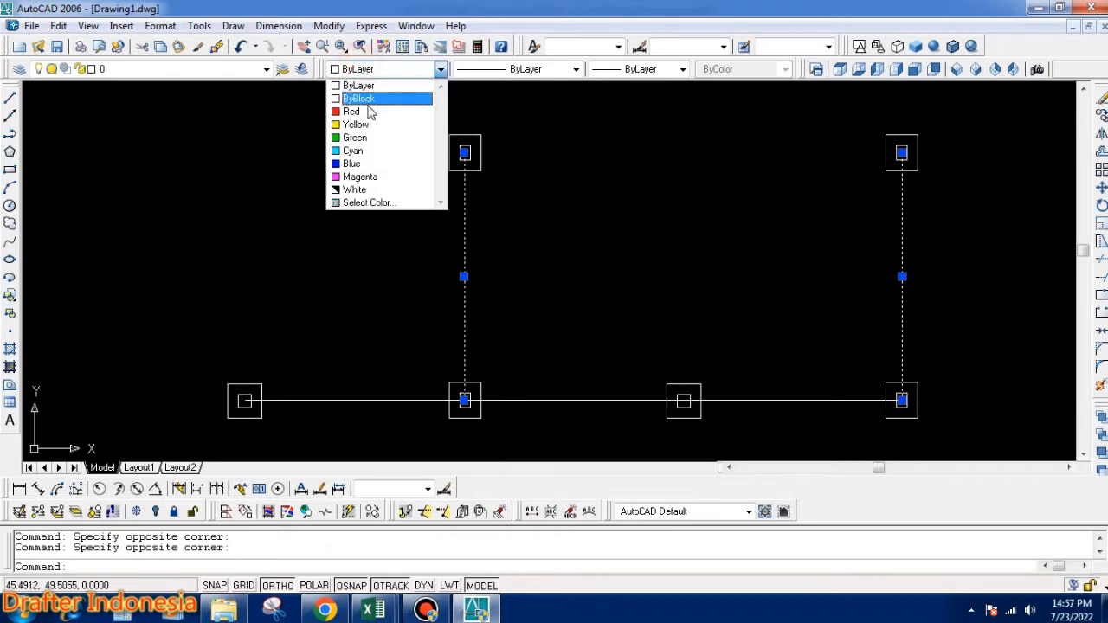
{"action": "left_click", "coordinate": [368, 113]}
{"action": "scroll", "coordinate": [586, 315], "scroll_direction": "down", "scroll_amount": 2}
{"action": "key", "text": "Escape"}
Colour the three horizontal beam lines yellow
{"action": "left_click", "coordinate": [500, 308]}
{"action": "left_click", "coordinate": [468, 366]}
{"action": "left_click", "coordinate": [610, 315]}
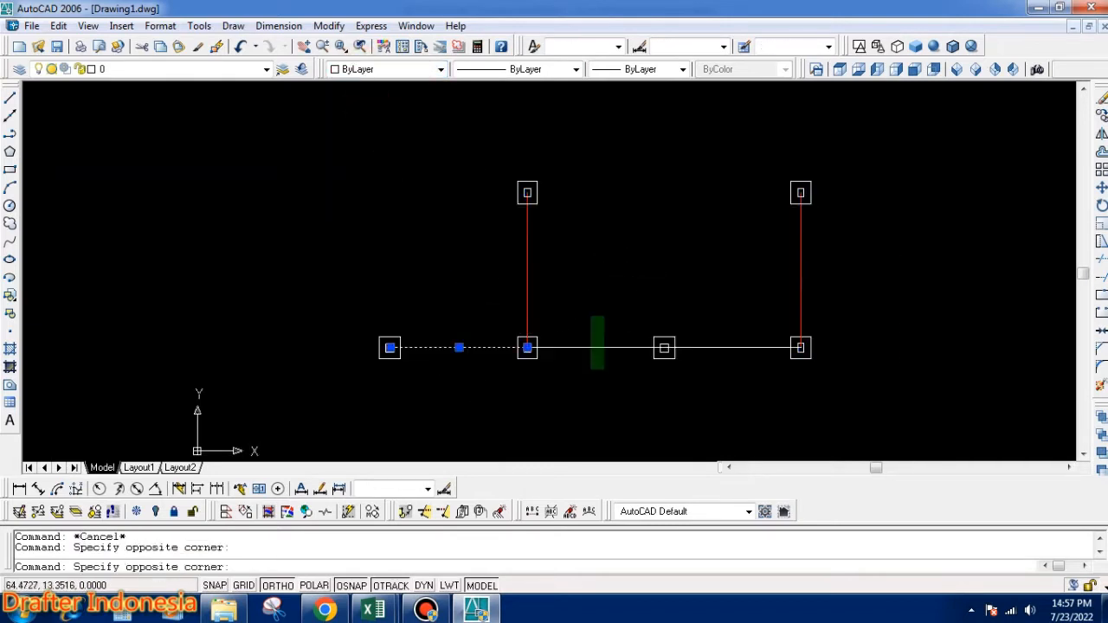
{"action": "left_click", "coordinate": [582, 369]}
{"action": "left_click", "coordinate": [708, 328]}
{"action": "left_click", "coordinate": [690, 362]}
{"action": "left_click", "coordinate": [381, 69]}
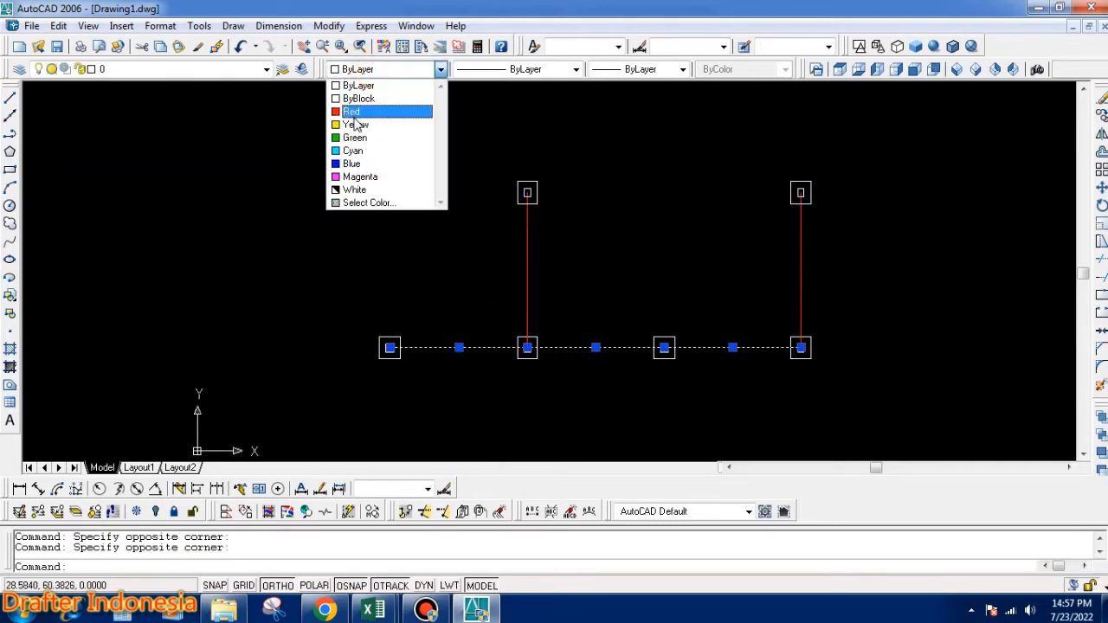
{"action": "left_click", "coordinate": [356, 110]}
{"action": "left_click", "coordinate": [389, 69]}
{"action": "left_click", "coordinate": [383, 124]}
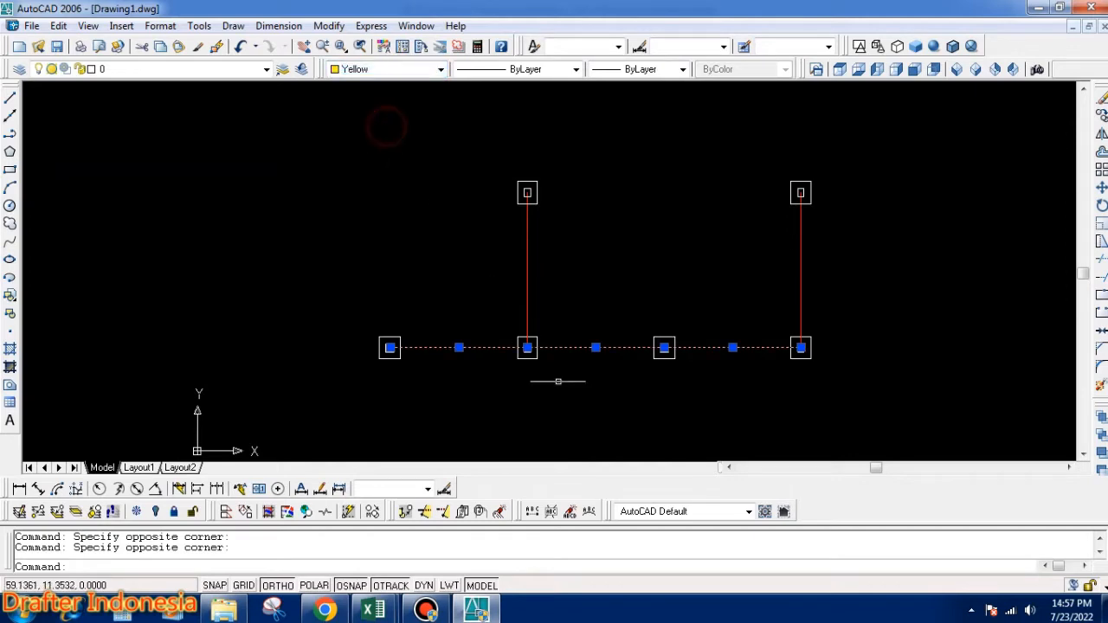
{"action": "key", "text": "Escape"}
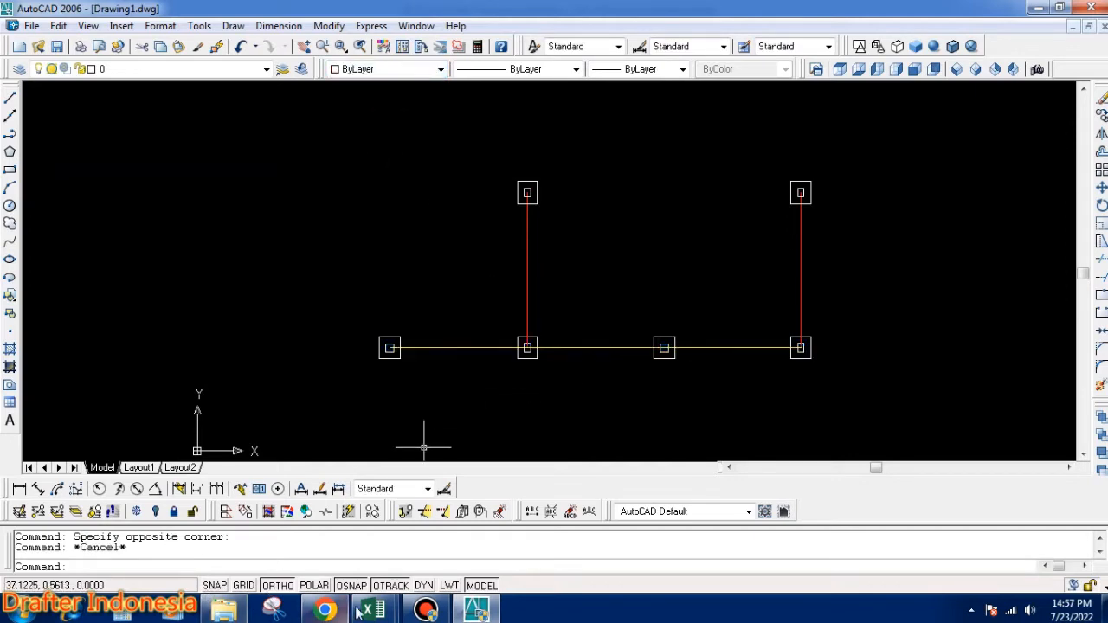
Compare the Sloof sheet with the beams in the AutoCAD sketch and set the sloof Jumlah to 3 sets in Excel
{"action": "mouse_move", "coordinate": [373, 610]}
{"action": "mouse_move", "coordinate": [302, 549]}
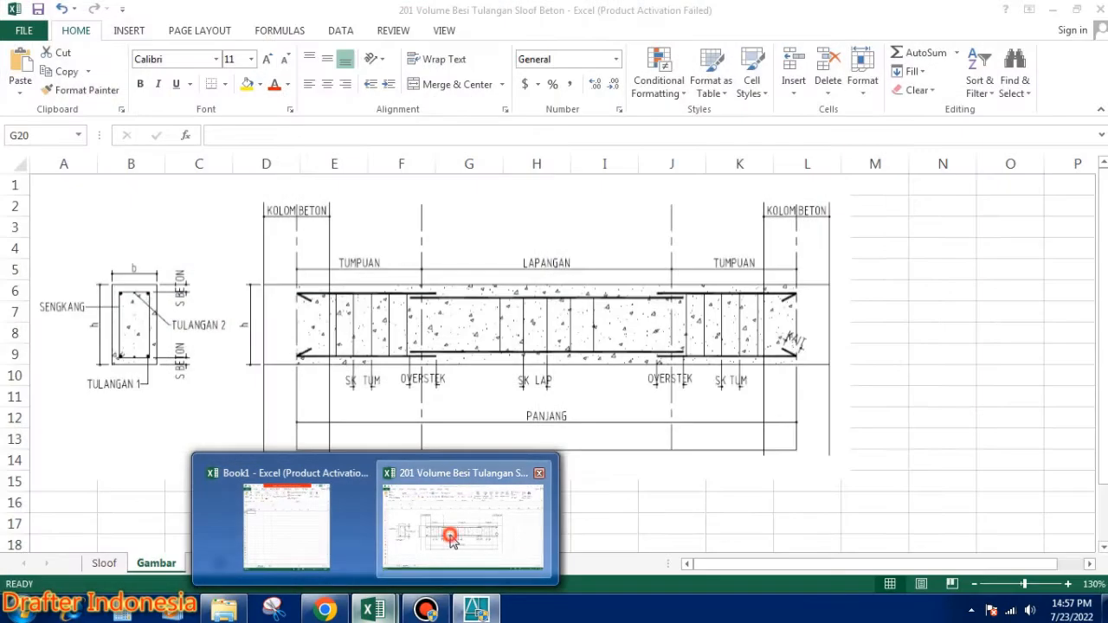
{"action": "left_click", "coordinate": [446, 530]}
{"action": "left_click", "coordinate": [104, 564]}
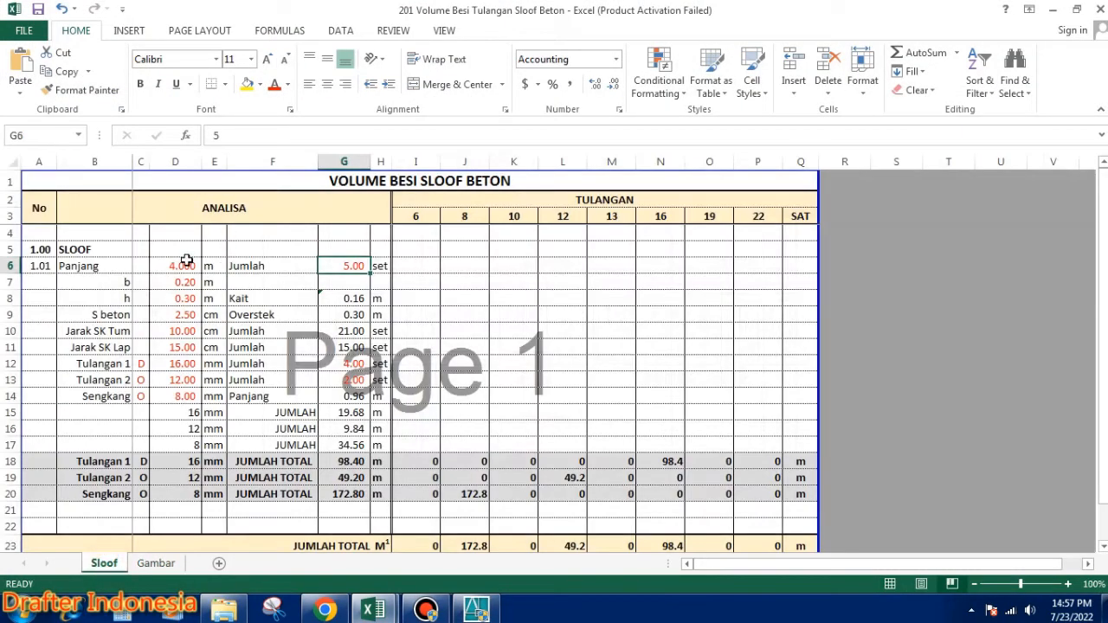
{"action": "left_click", "coordinate": [475, 610]}
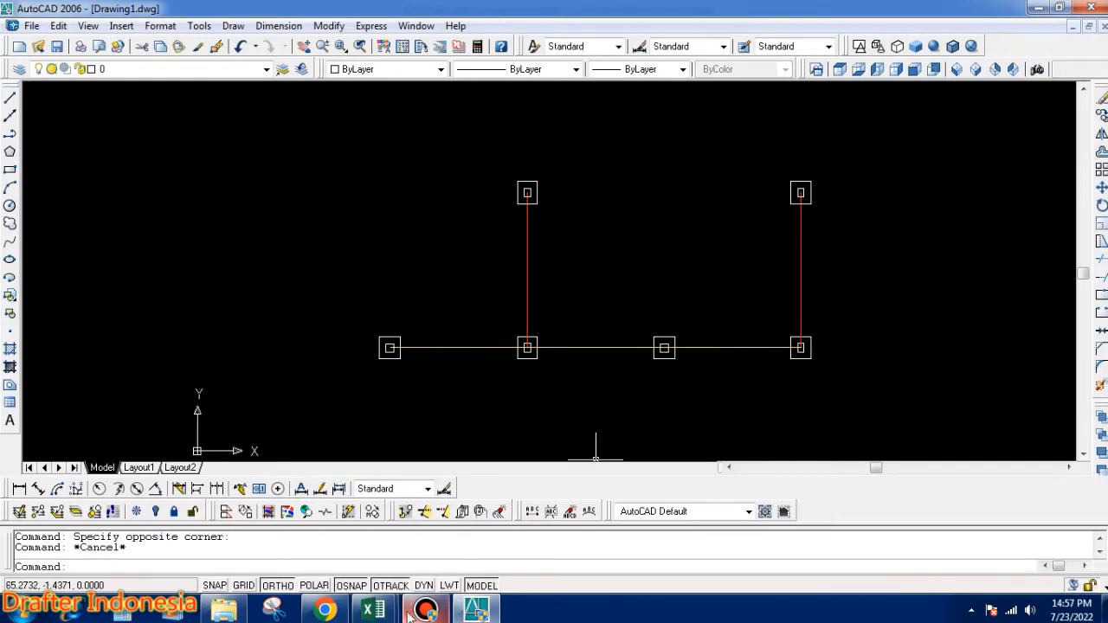
{"action": "mouse_move", "coordinate": [374, 609]}
{"action": "left_click", "coordinate": [448, 525]}
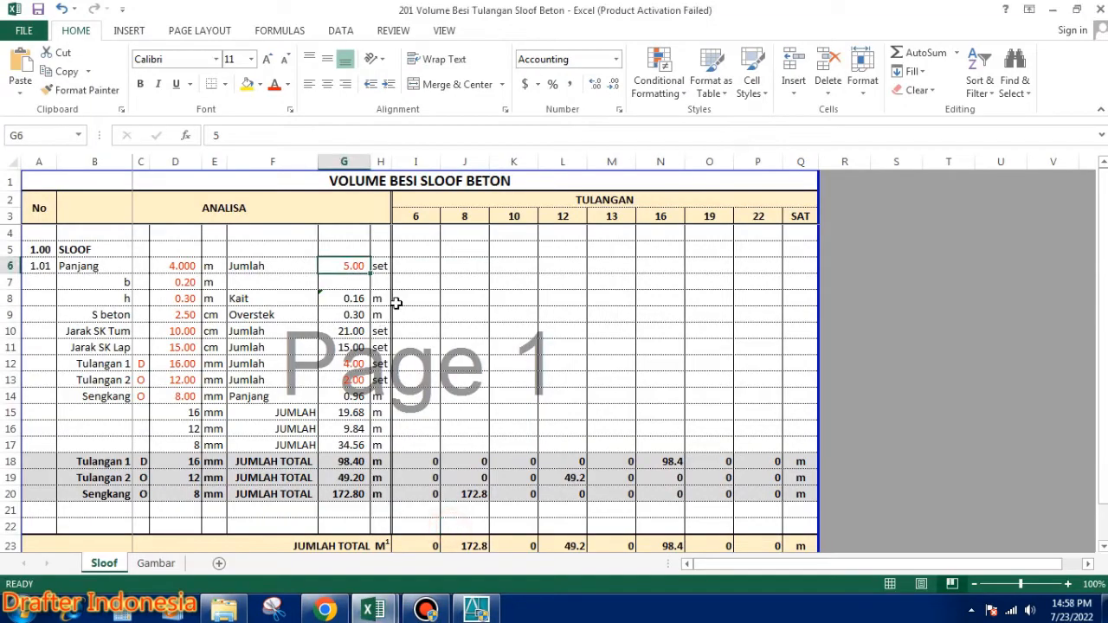
{"action": "type", "text": "3"}
{"action": "key", "text": "Return"}
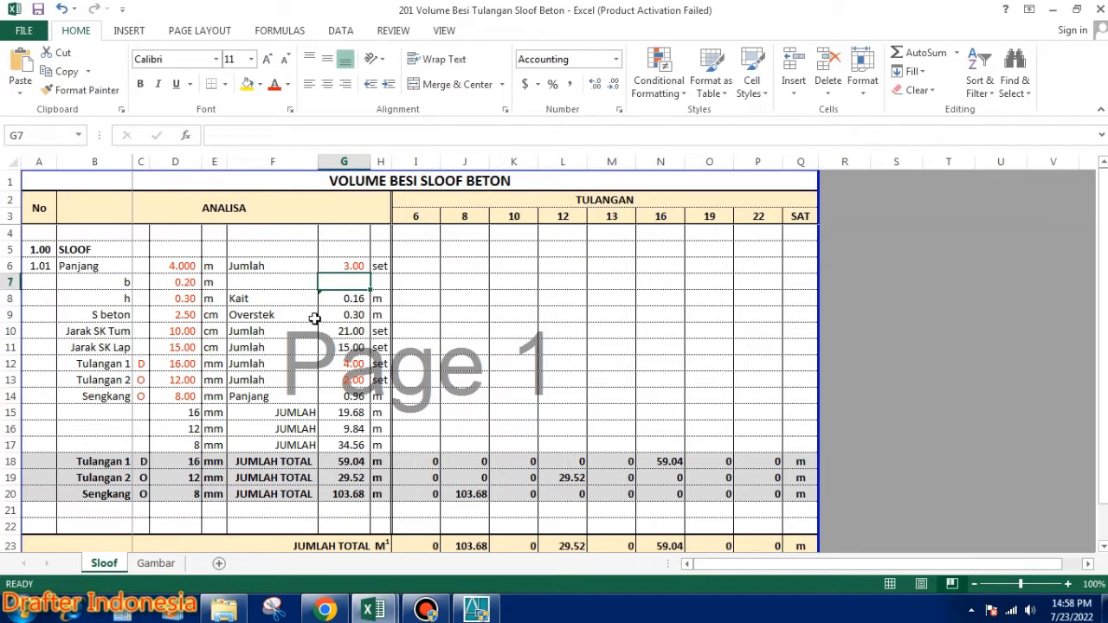
Examine the Kait formula on the Sloof sheet and locate the hook in the Gambar sheet's beam drawing
{"action": "double_click", "coordinate": [354, 299]}
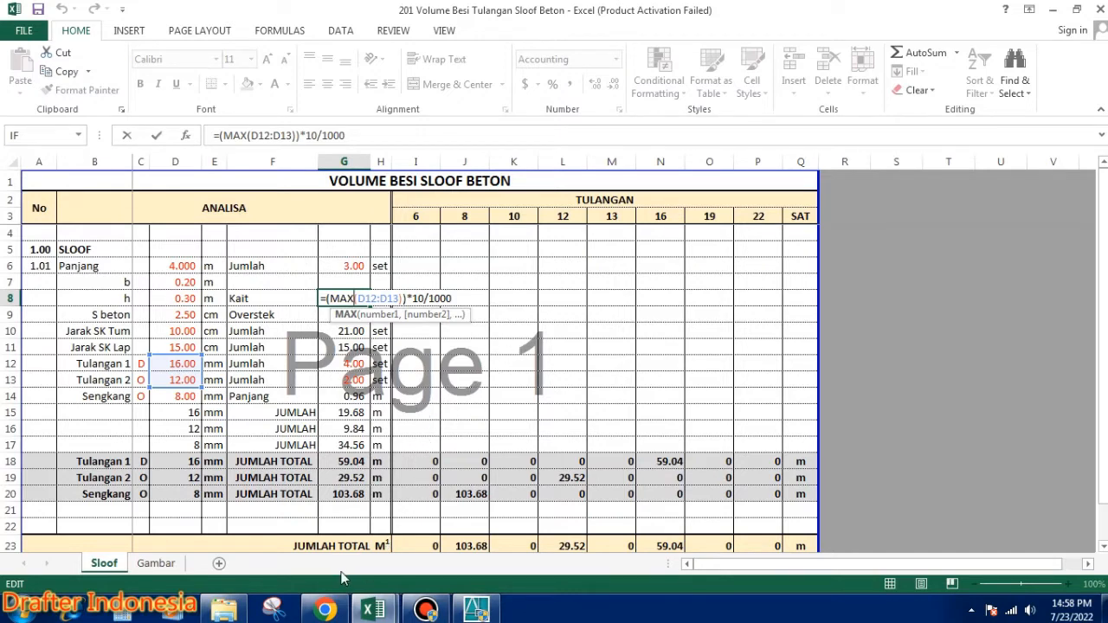
{"action": "key", "text": "Return"}
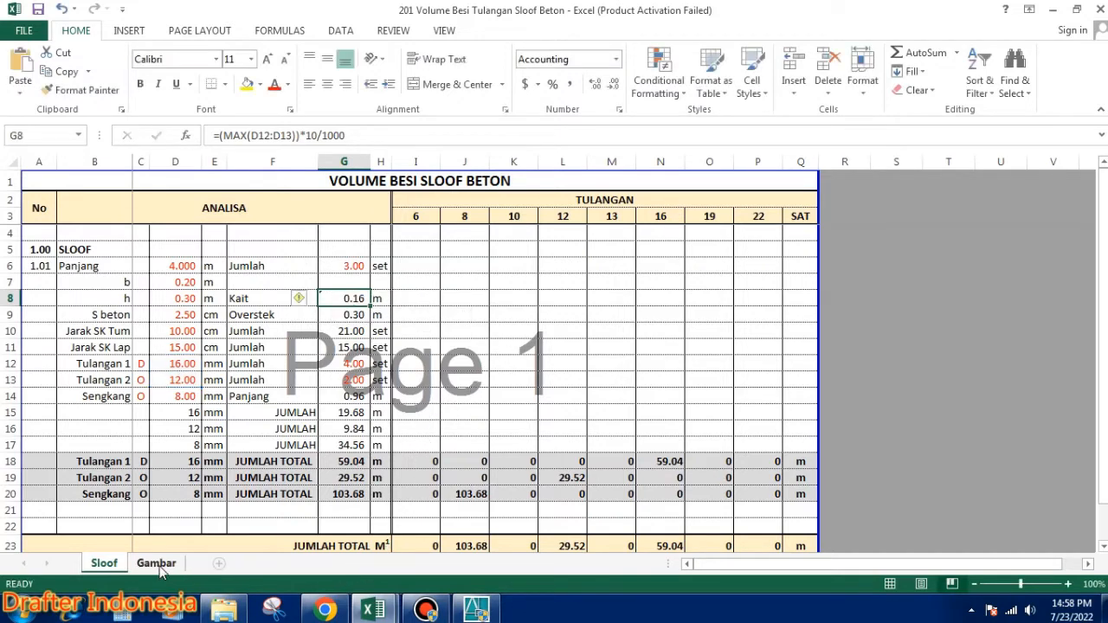
{"action": "left_click", "coordinate": [156, 564]}
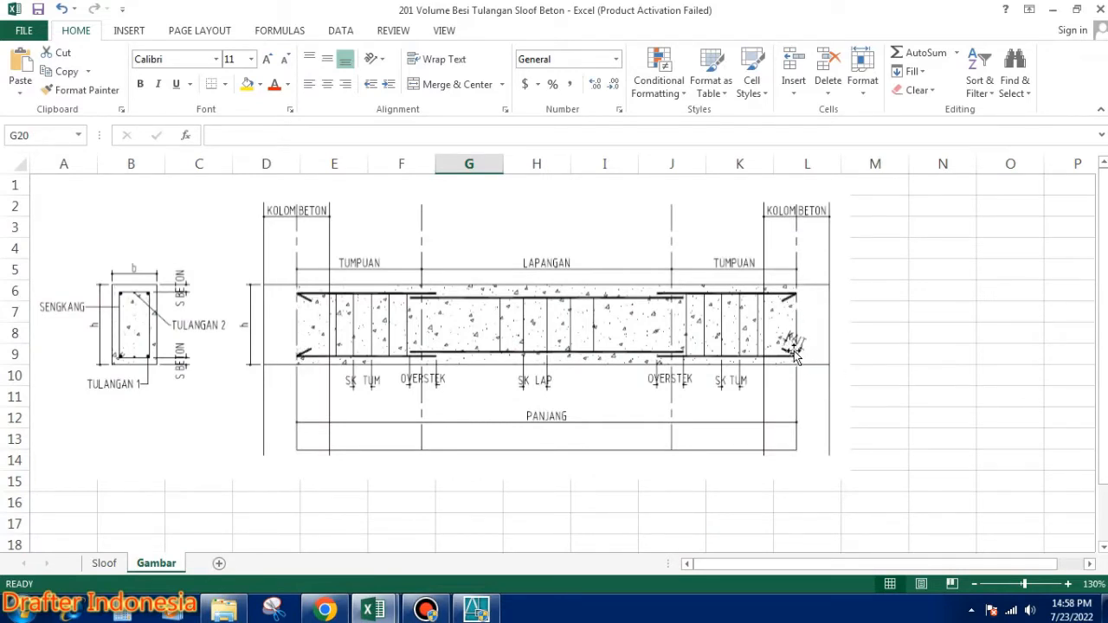
{"action": "left_click", "coordinate": [104, 563]}
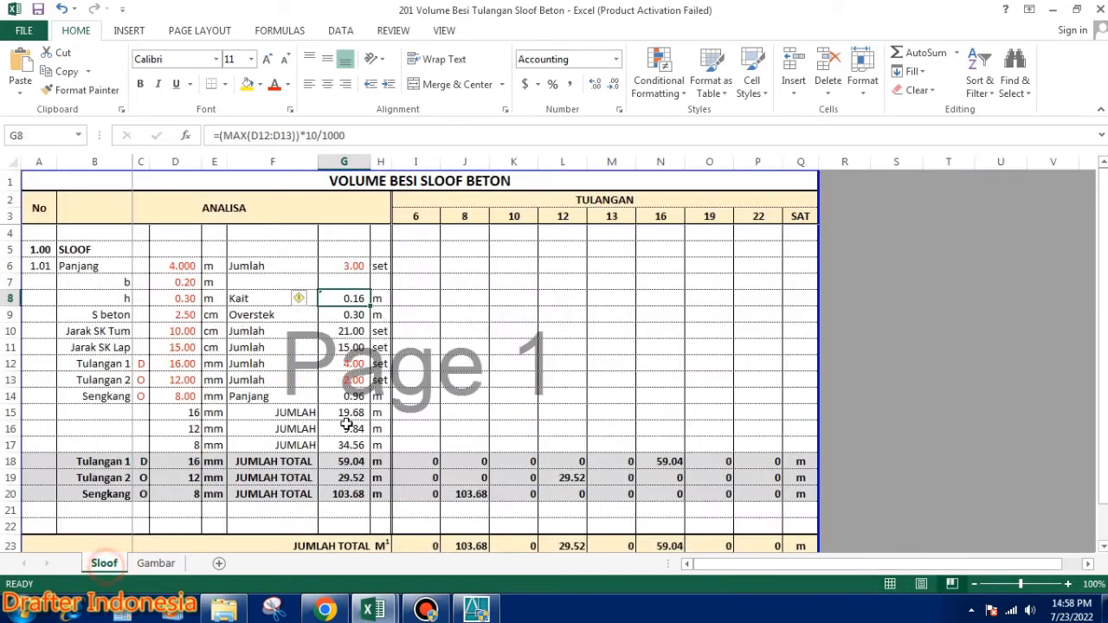
Examine the formula behind the Overstek length on the Sloof sheet
{"action": "left_click", "coordinate": [358, 314]}
{"action": "type", "text": "=D8"}
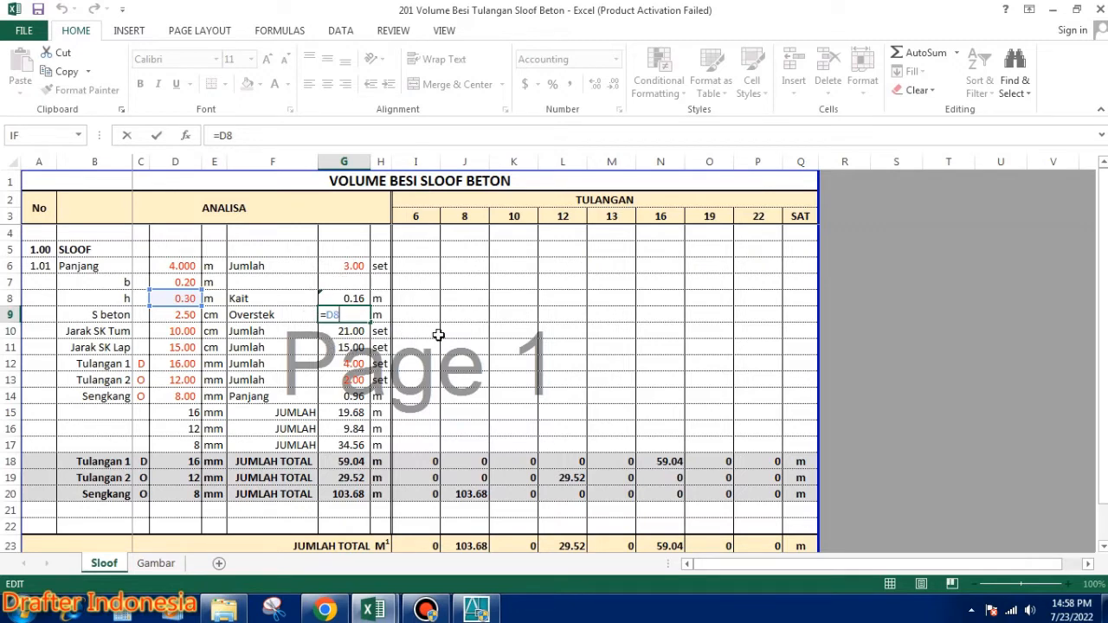
{"action": "key", "text": "ctrl+Return"}
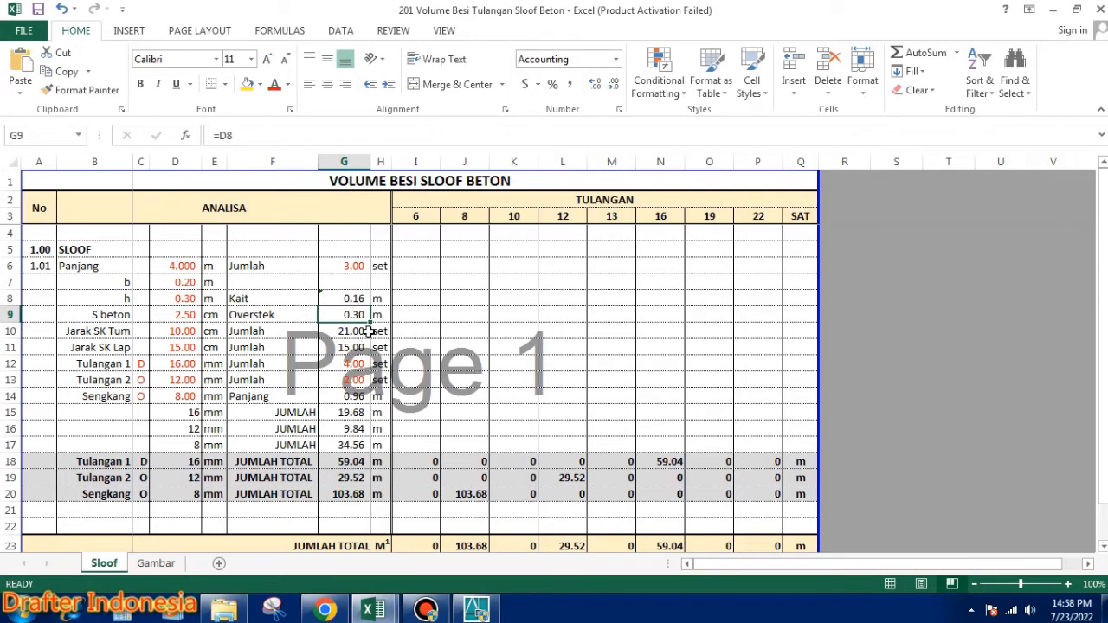
Switch to AutoCAD and draw two parallel horizontal lines about 38 units long above the beam plan as the edges of a beam
{"action": "left_click", "coordinate": [158, 564]}
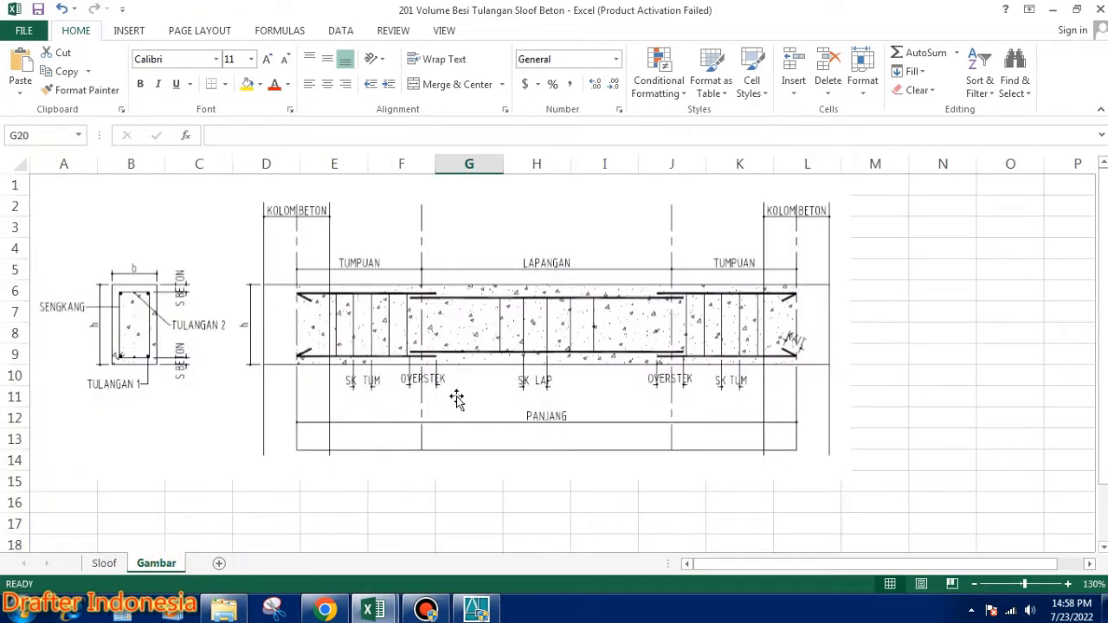
{"action": "left_click", "coordinate": [475, 609]}
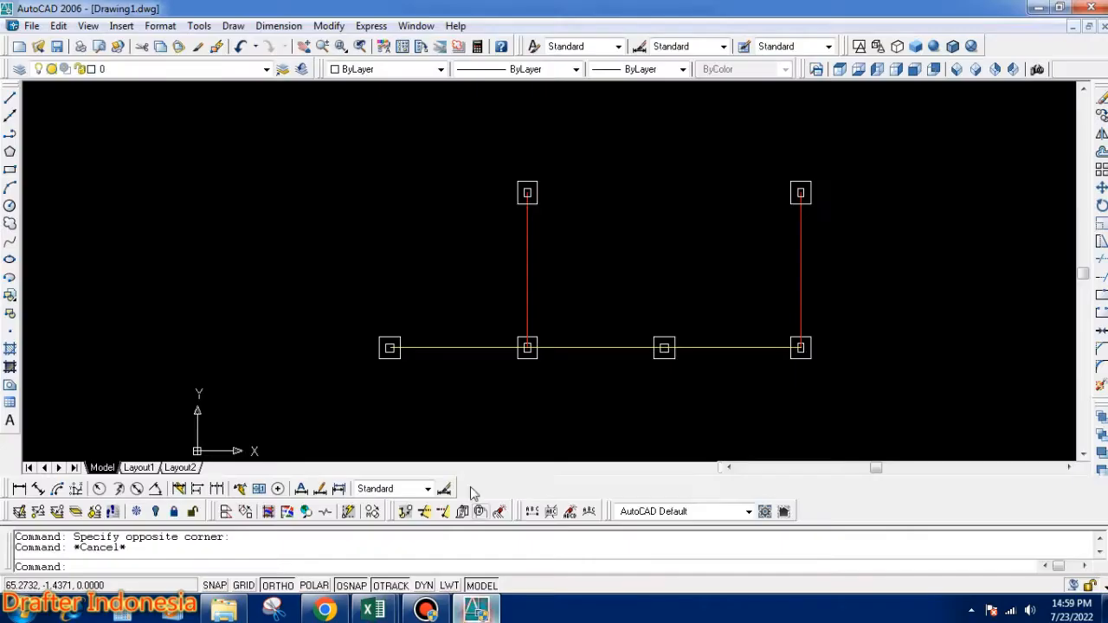
{"action": "key", "text": "Escape"}
{"action": "type", "text": "l"}
{"action": "key", "text": "Return"}
{"action": "left_click", "coordinate": [322, 112]}
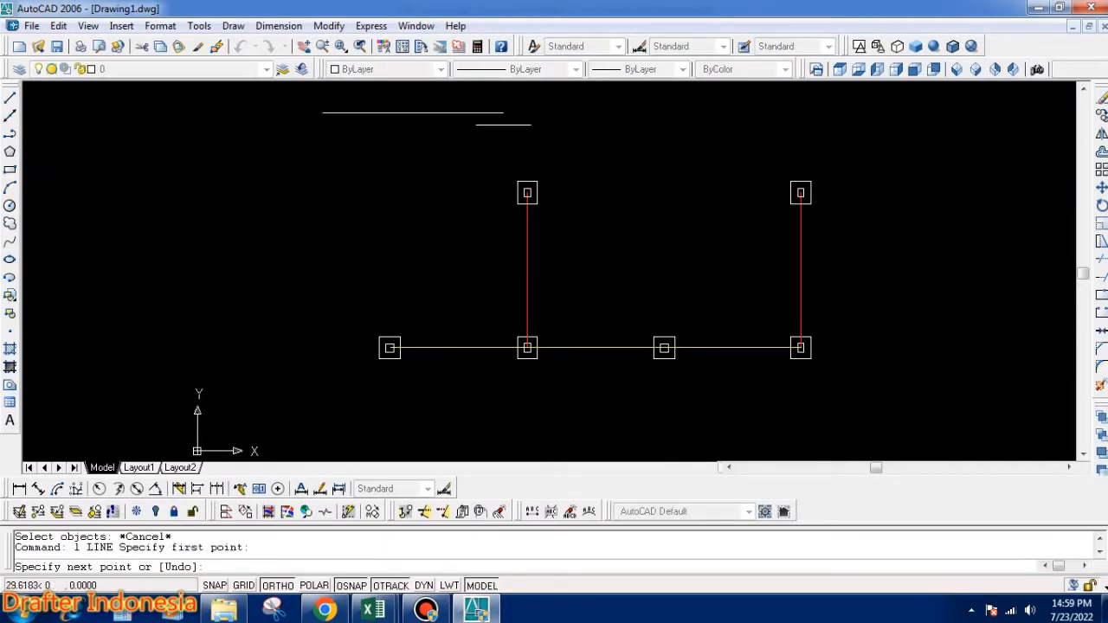
{"action": "left_click", "coordinate": [554, 128]}
{"action": "key", "text": "Return"}
{"action": "key", "text": "Return"}
{"action": "left_click", "coordinate": [330, 152]}
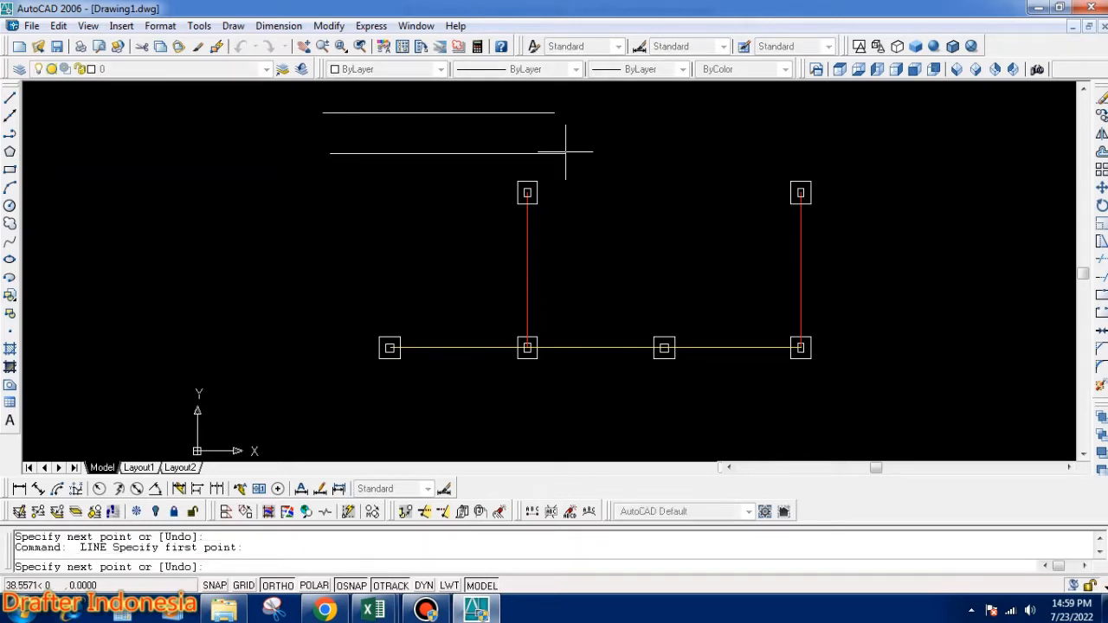
{"action": "left_click", "coordinate": [566, 152]}
{"action": "key", "text": "Return"}
Draw a cranked bar between the beam edges with polylines: a lower run about 8.5 units long, an upper run about 11.6 units and a connecting diagonal
{"action": "scroll", "coordinate": [339, 119], "scroll_direction": "up", "scroll_amount": 5}
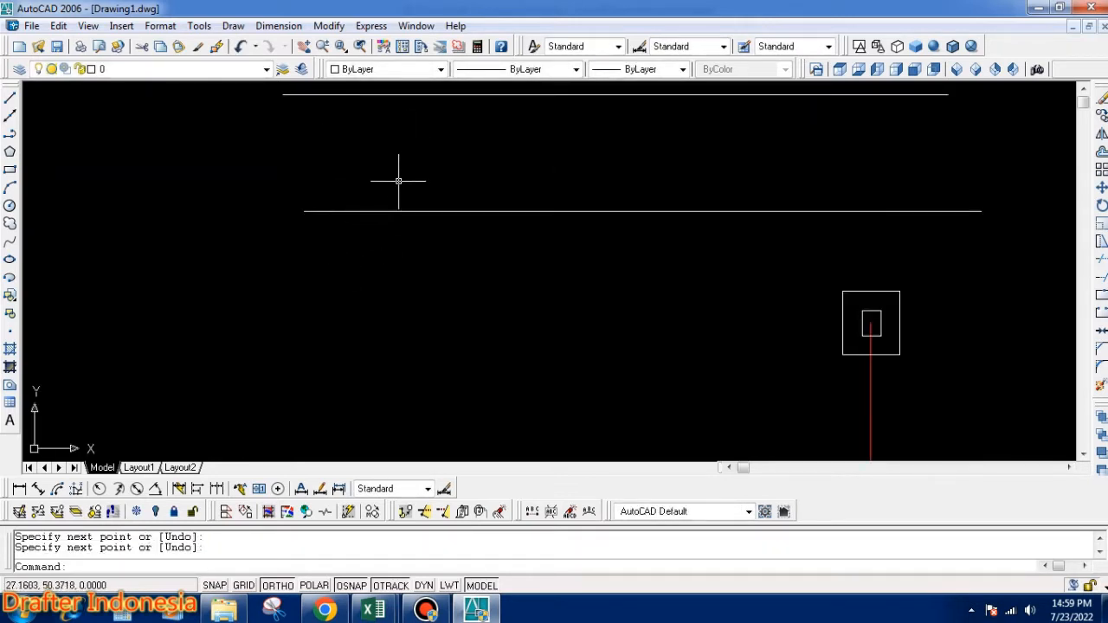
{"action": "type", "text": "pl"}
{"action": "key", "text": "Return"}
{"action": "left_click", "coordinate": [307, 193]}
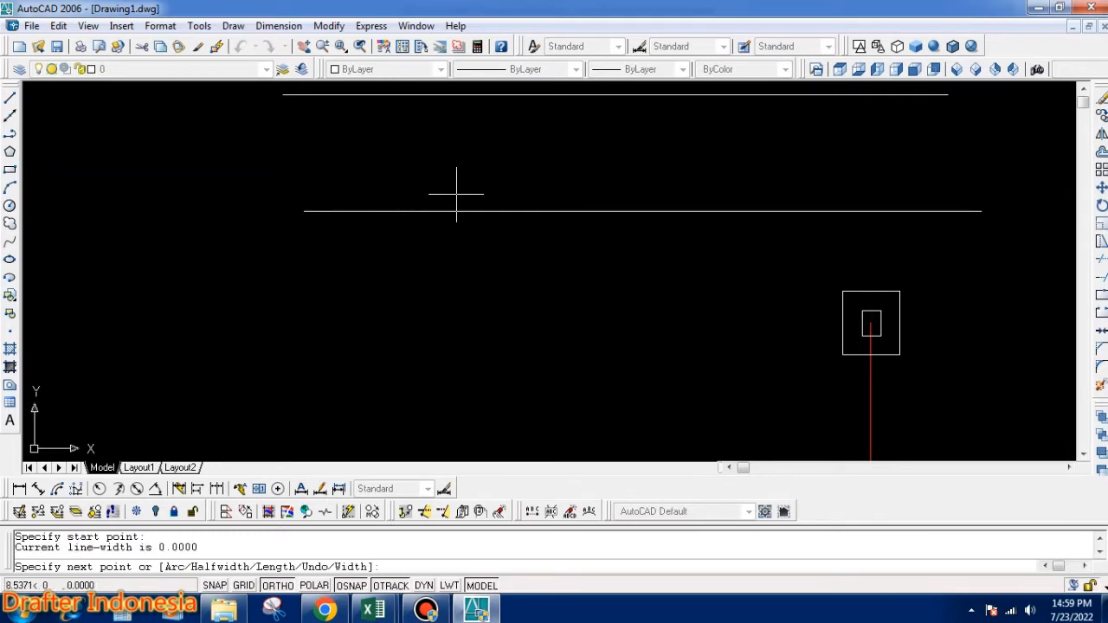
{"action": "left_click", "coordinate": [457, 193]}
{"action": "key", "text": "Return"}
{"action": "key", "text": "Return"}
{"action": "left_click", "coordinate": [756, 106]}
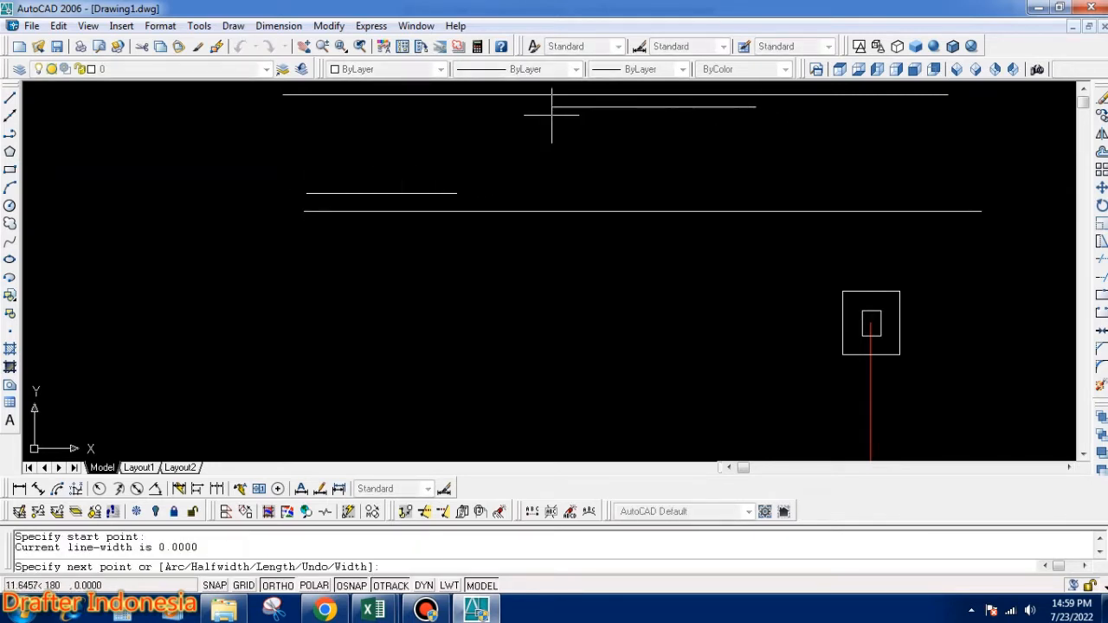
{"action": "left_click", "coordinate": [551, 107]}
{"action": "left_click", "coordinate": [457, 193]}
{"action": "key", "text": "Return"}
{"action": "scroll", "coordinate": [584, 180], "scroll_direction": "down", "scroll_amount": 3}
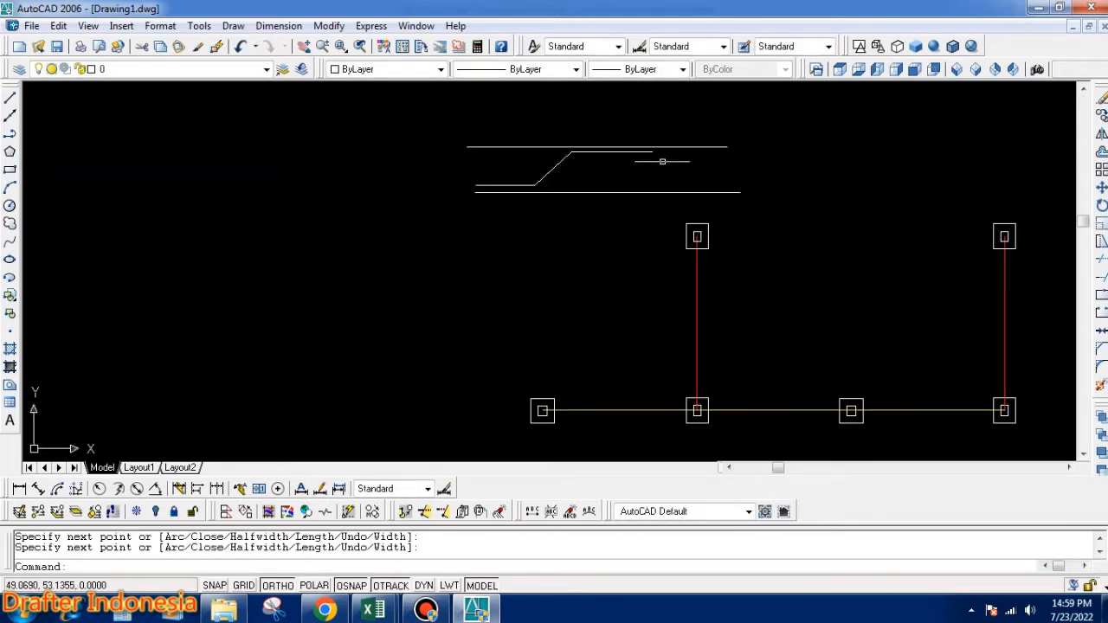
Mirror the cranked bar about a vertical axis through the free end of its upper run, keeping the original
{"action": "scroll", "coordinate": [645, 153], "scroll_direction": "up", "scroll_amount": 2}
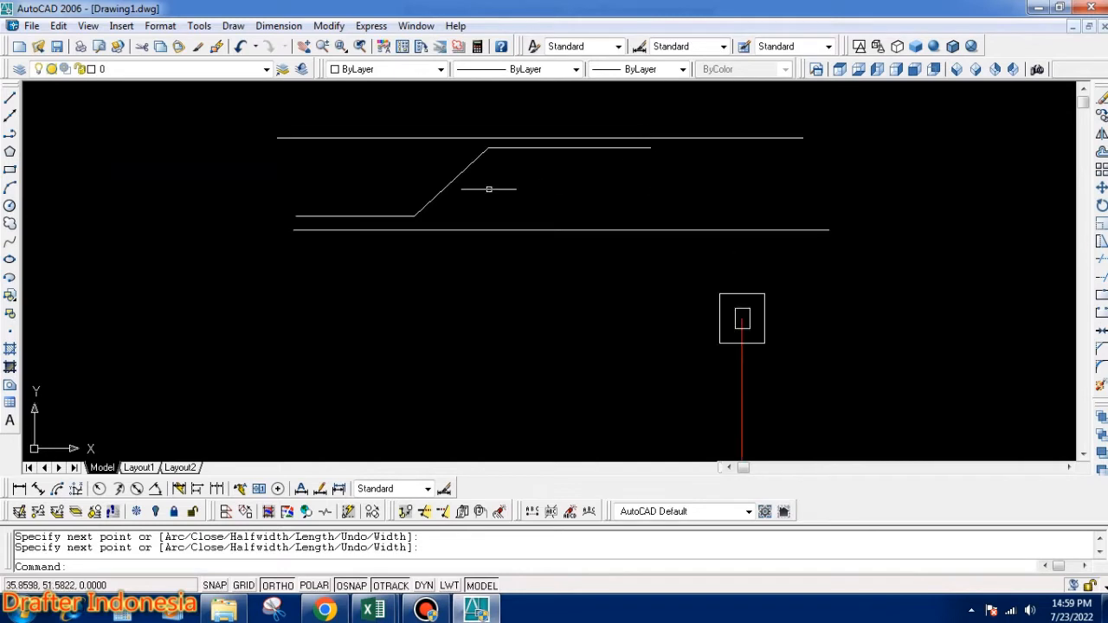
{"action": "left_click", "coordinate": [483, 185]}
{"action": "left_click", "coordinate": [383, 228]}
{"action": "type", "text": "mi"}
{"action": "key", "text": "Return"}
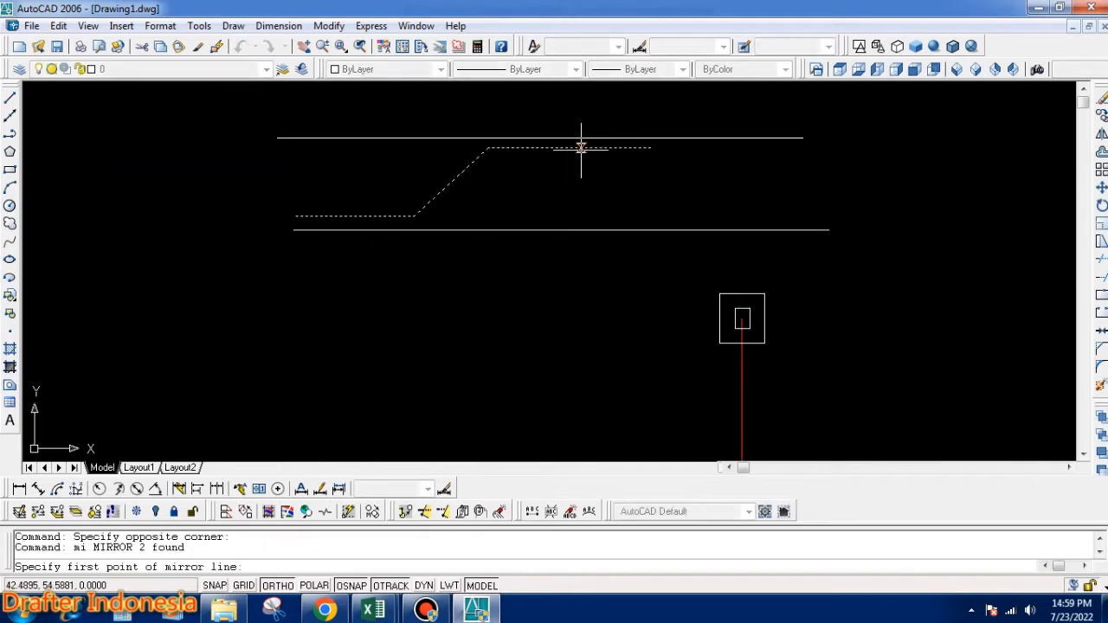
{"action": "left_click", "coordinate": [650, 147]}
{"action": "left_click", "coordinate": [650, 248]}
{"action": "key", "text": "Return"}
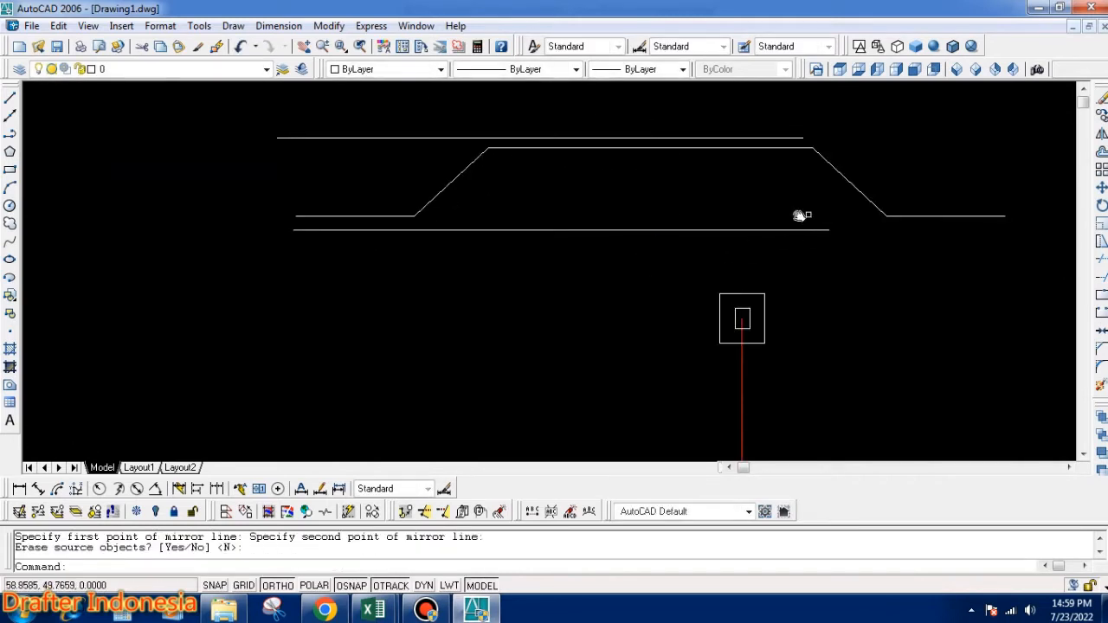
Stretch only the two horizontal beam edge lines to the right so that they span the full mirrored bar
{"action": "type", "text": "s"}
{"action": "key", "text": "Return"}
{"action": "left_click", "coordinate": [807, 274]}
{"action": "left_click", "coordinate": [767, 132]}
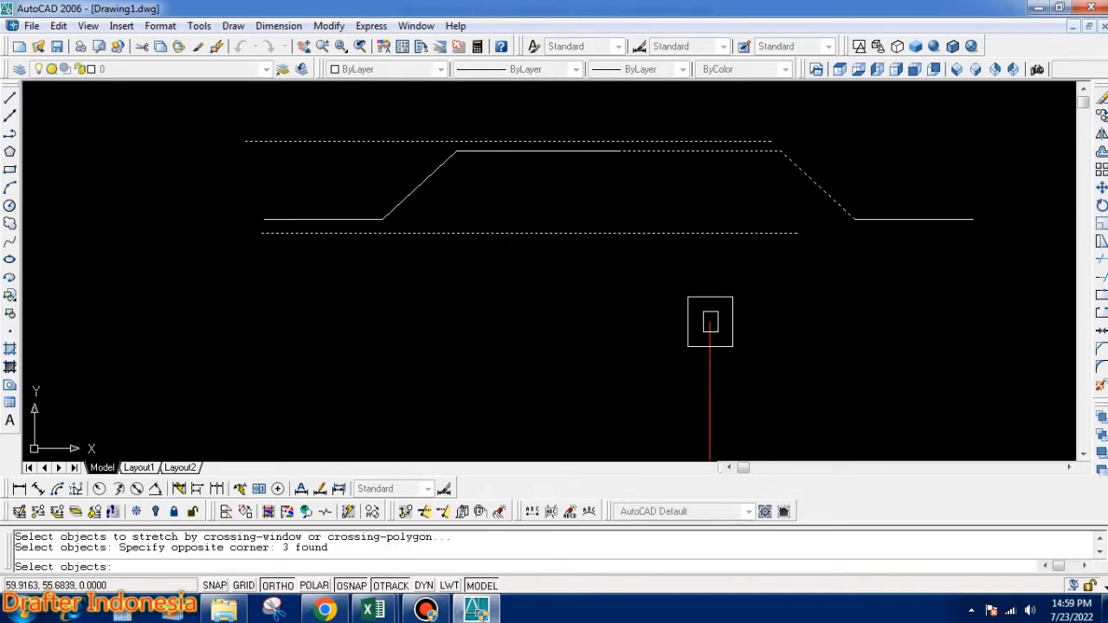
{"action": "type", "text": "r"}
{"action": "key", "text": "Return"}
{"action": "left_click", "coordinate": [792, 149]}
{"action": "left_click", "coordinate": [773, 171]}
{"action": "left_click", "coordinate": [886, 199]}
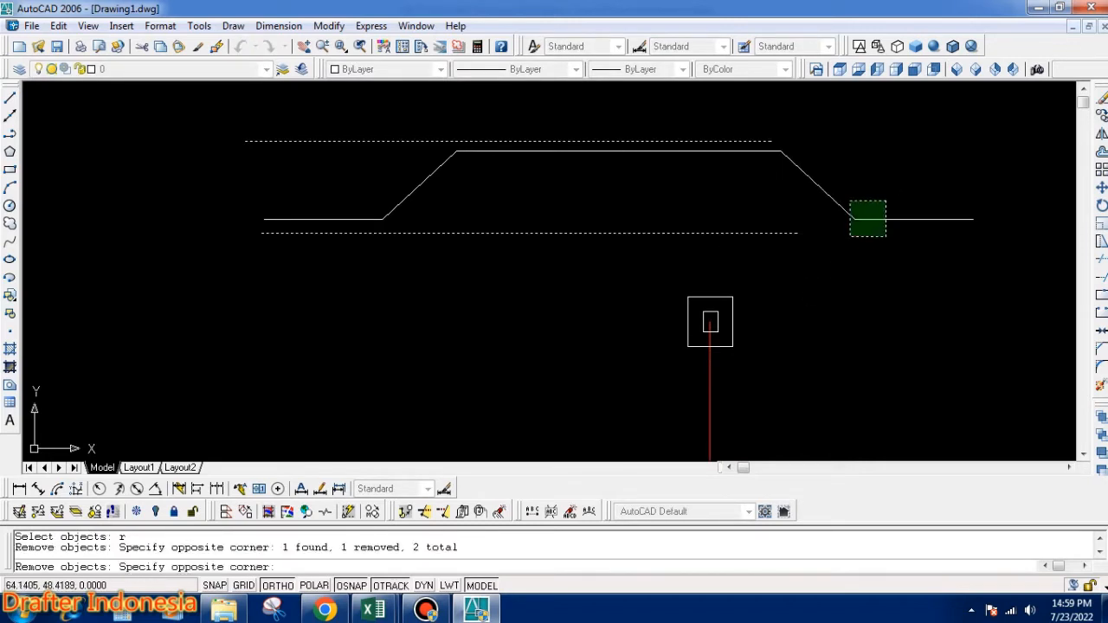
{"action": "left_click", "coordinate": [849, 237]}
{"action": "key", "text": "Return"}
{"action": "left_click", "coordinate": [740, 271]}
{"action": "left_click", "coordinate": [917, 273]}
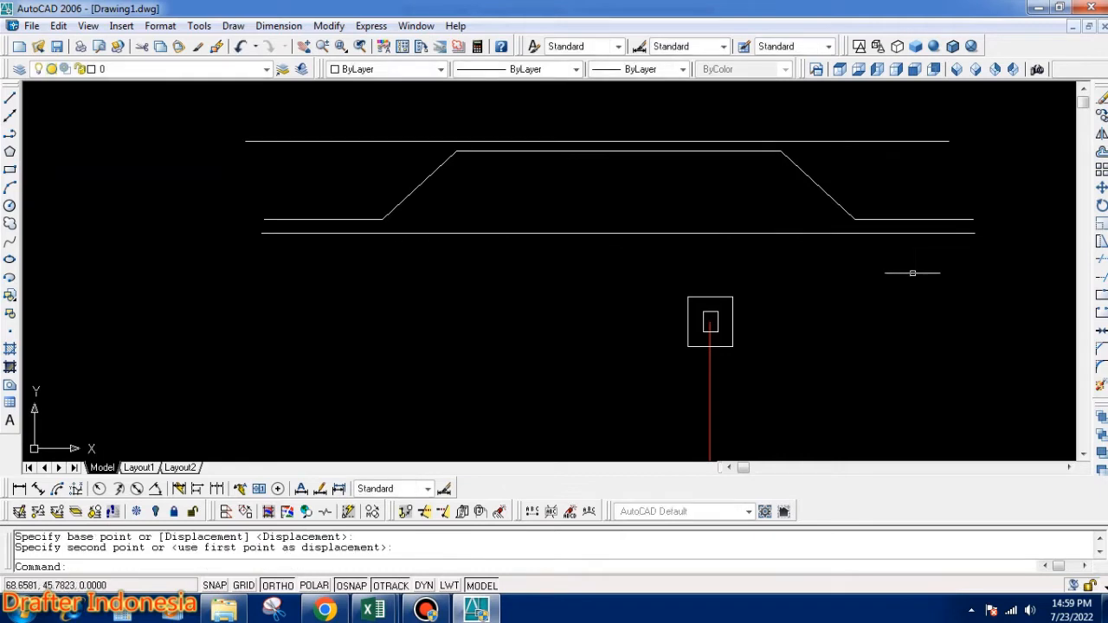
Compare the cranked bar sketch with the reinforcement layout in the Excel Gambar sheet and return to AutoCAD
{"action": "scroll", "coordinate": [726, 227], "scroll_direction": "down", "scroll_amount": 2}
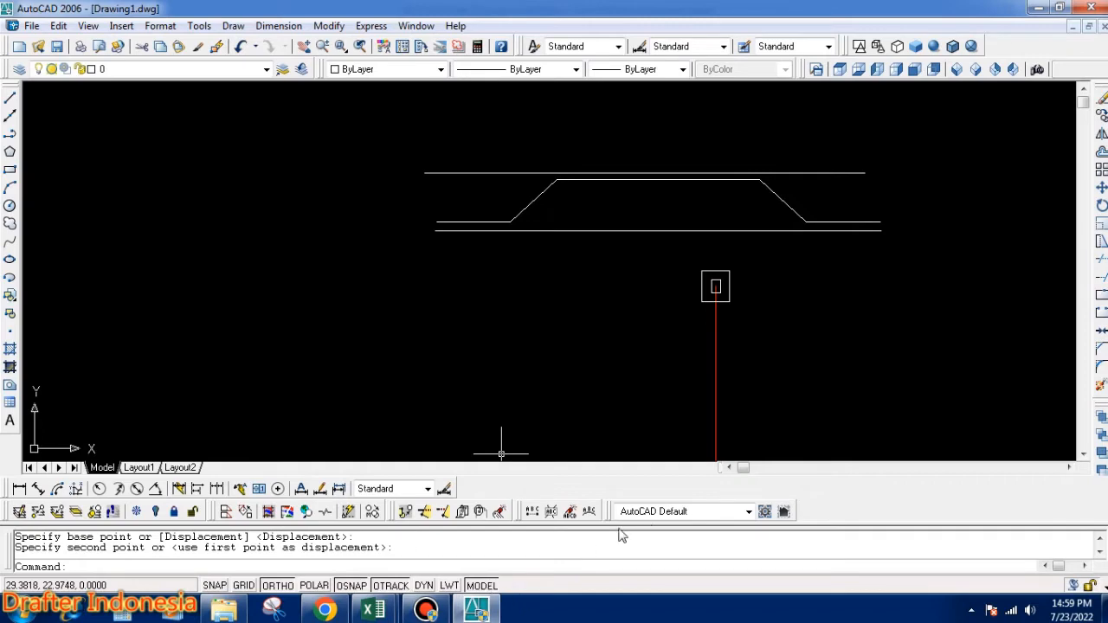
{"action": "left_click", "coordinate": [373, 611]}
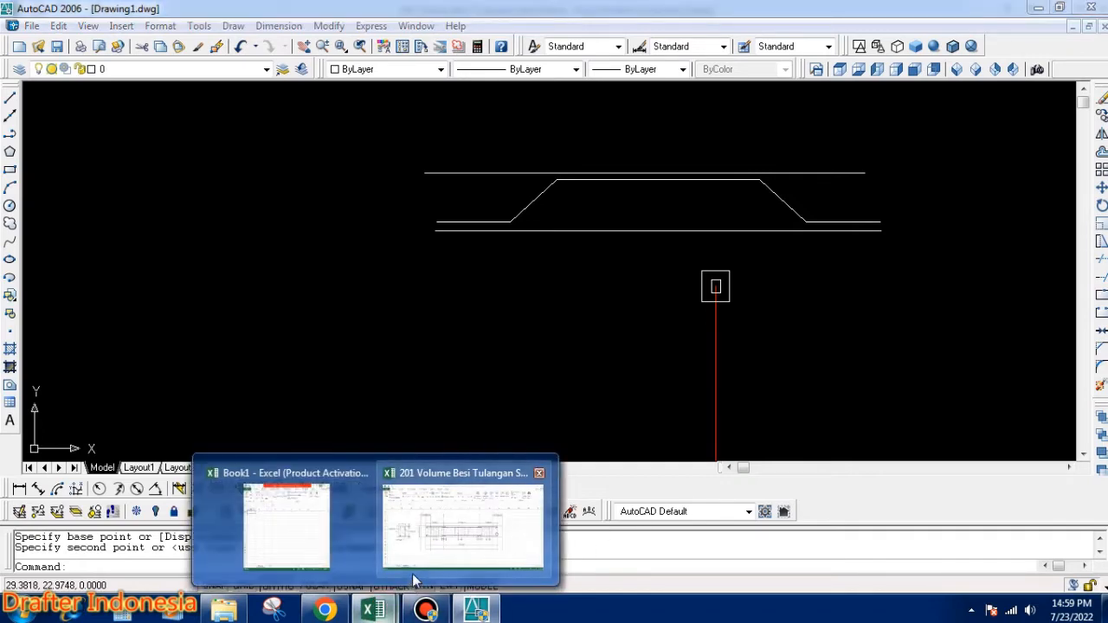
{"action": "left_click", "coordinate": [471, 532]}
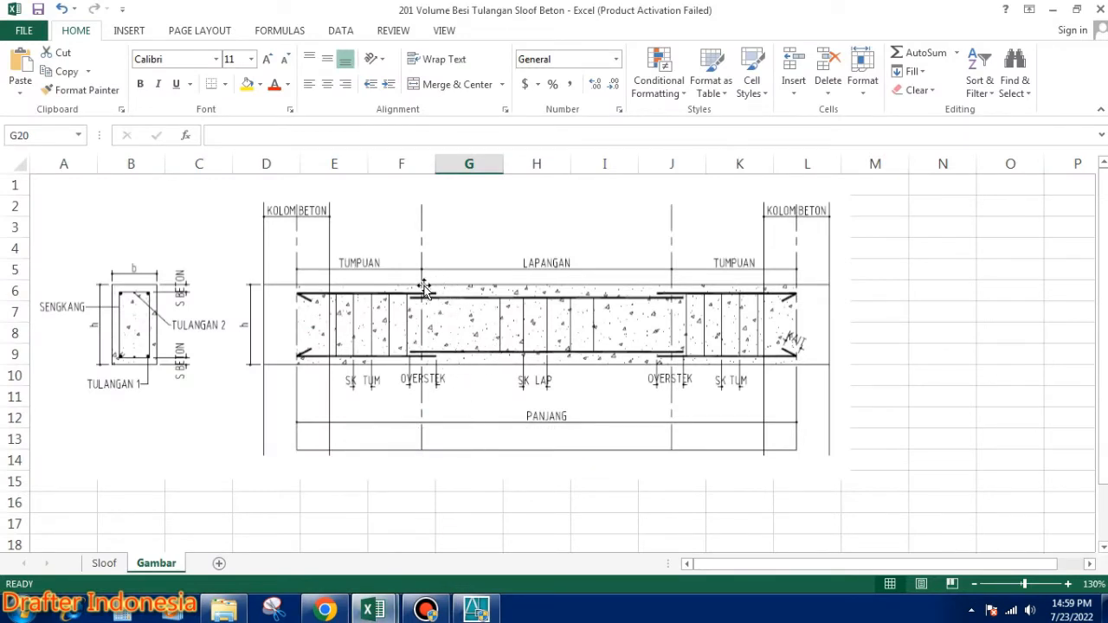
{"action": "left_click", "coordinate": [476, 609]}
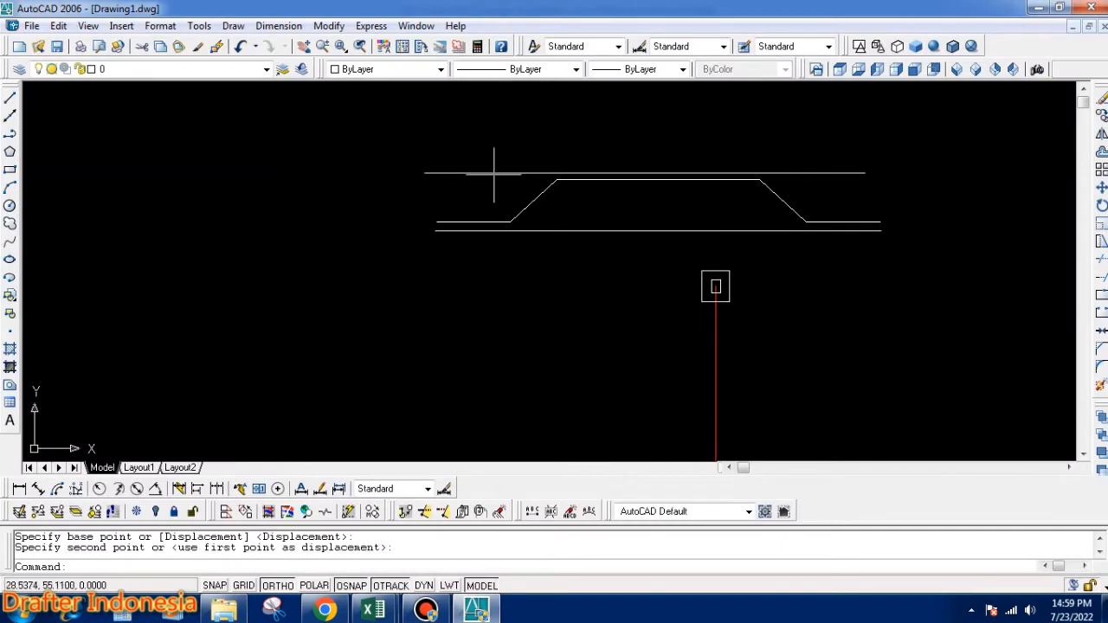
Colour the cranked bar polylines blue
{"action": "left_click", "coordinate": [845, 230]}
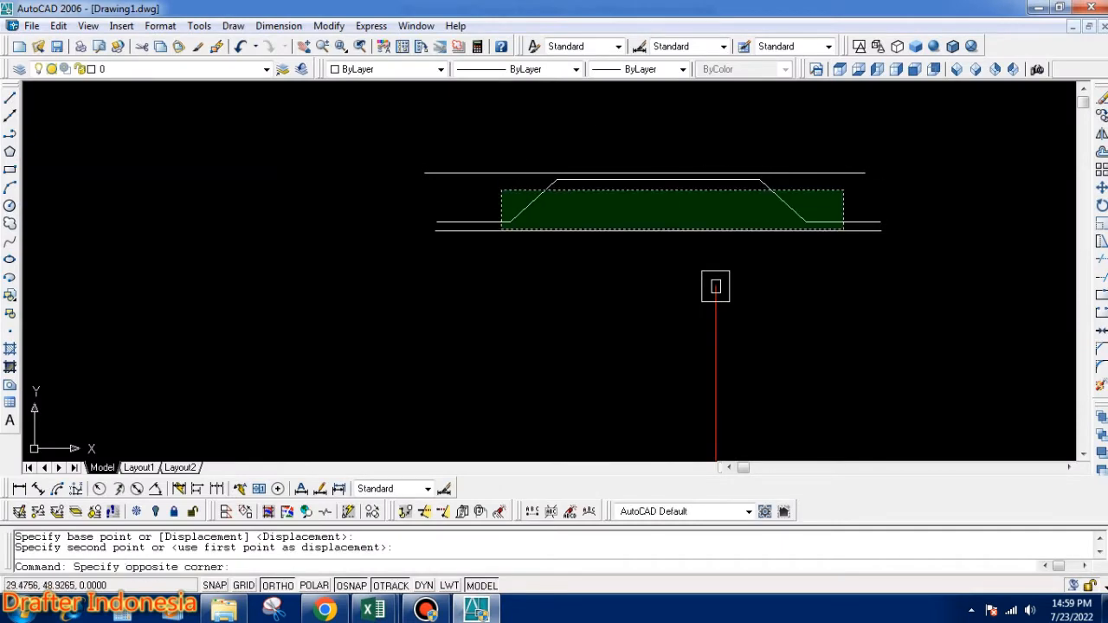
{"action": "left_click", "coordinate": [483, 187]}
{"action": "left_click", "coordinate": [394, 71]}
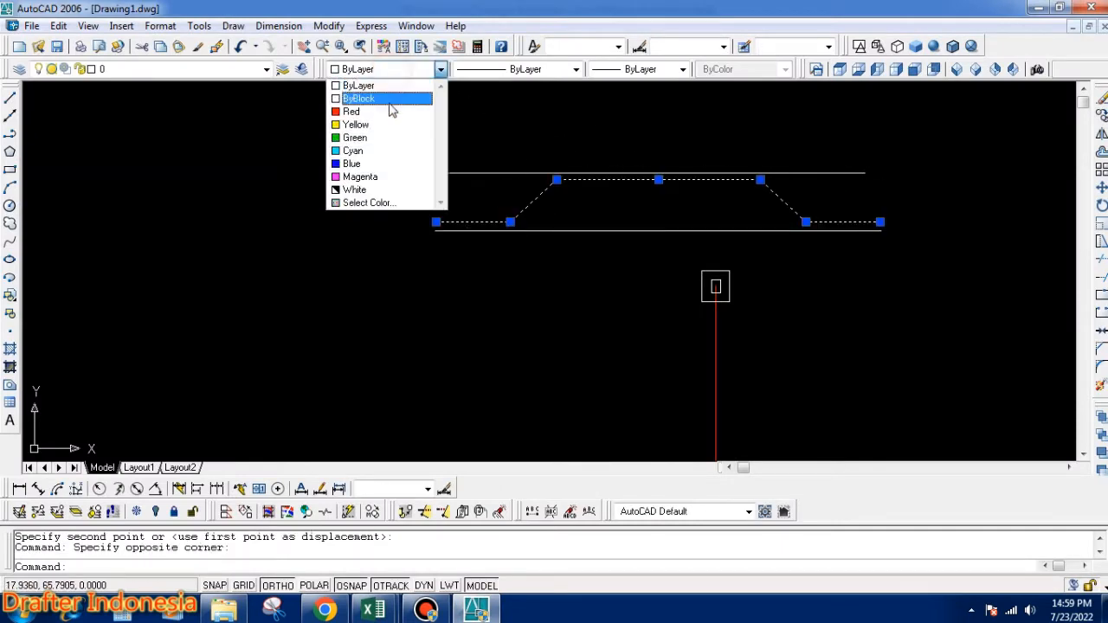
{"action": "left_click", "coordinate": [390, 163]}
{"action": "key", "text": "Escape"}
{"action": "key", "text": "Escape"}
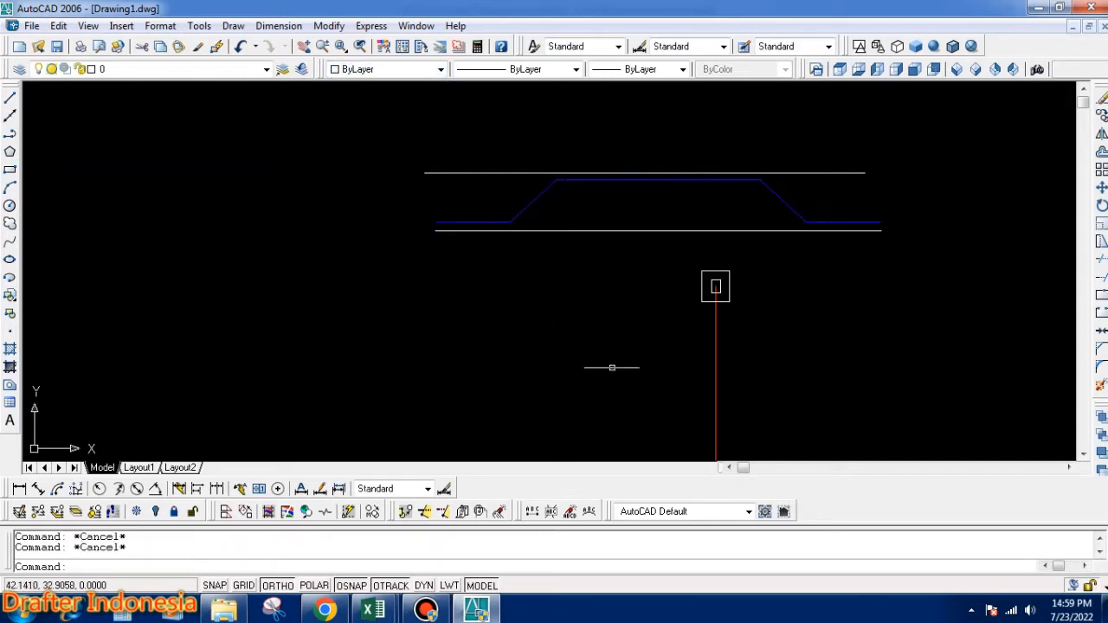
Switch to the Excel Sloof sheet and examine the Jumlah formulas for Jarak SK Tum and Jarak SK Lap
{"action": "mouse_move", "coordinate": [477, 611]}
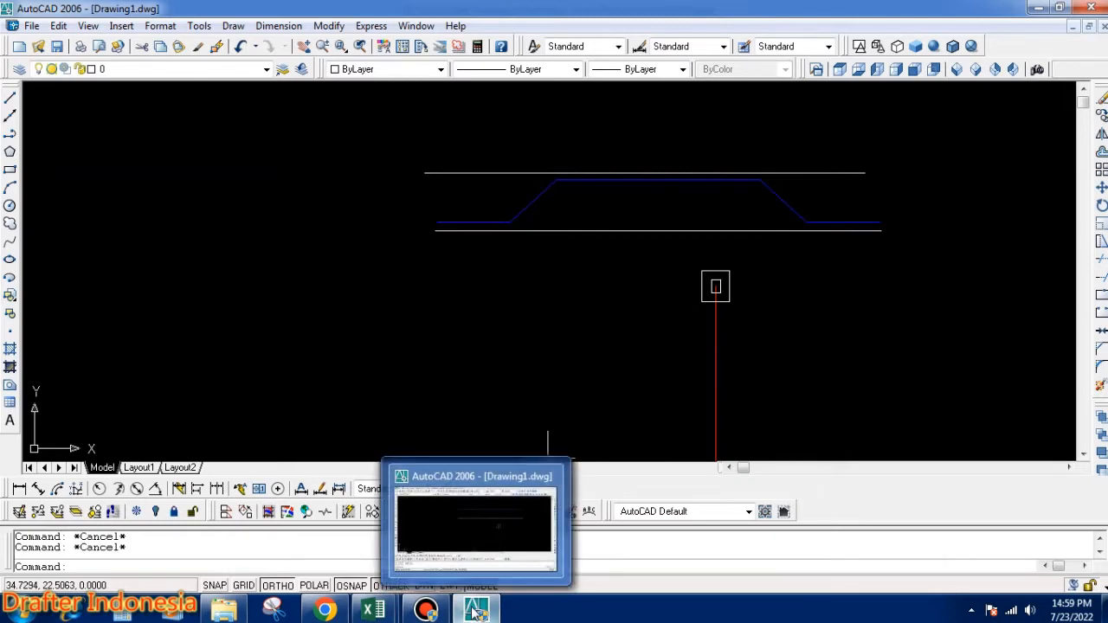
{"action": "mouse_move", "coordinate": [374, 611]}
{"action": "left_click", "coordinate": [437, 461]}
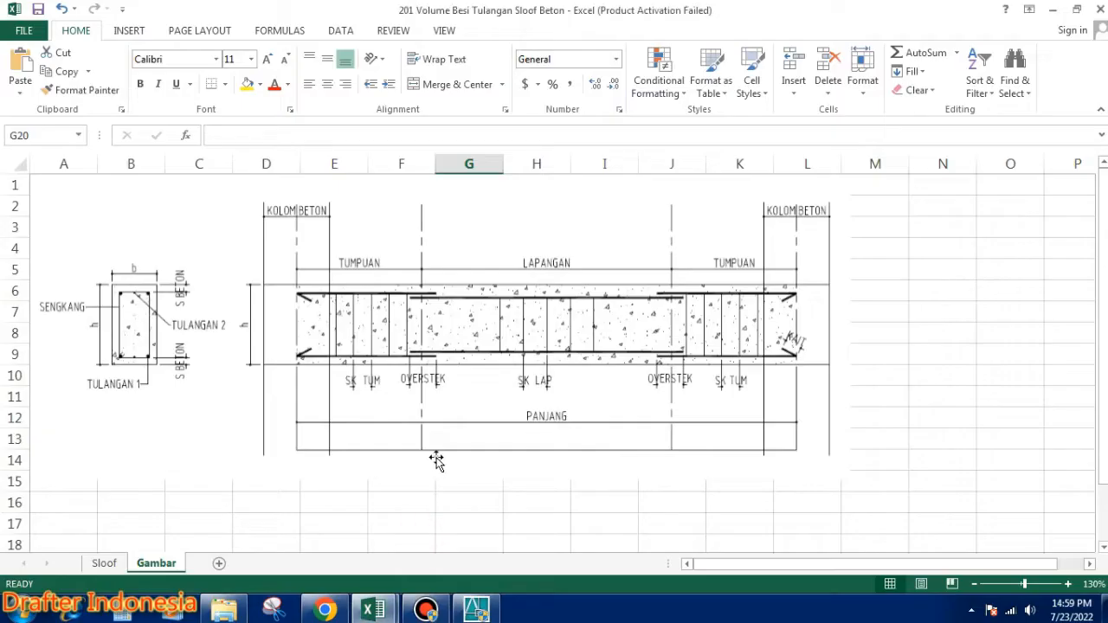
{"action": "left_click", "coordinate": [104, 563]}
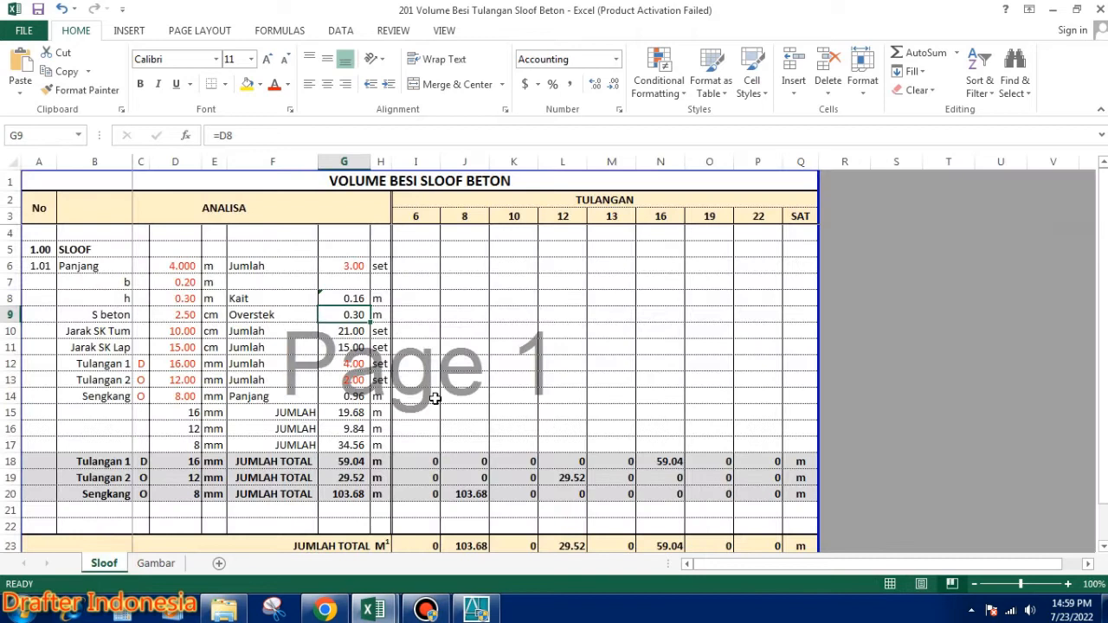
{"action": "double_click", "coordinate": [355, 331]}
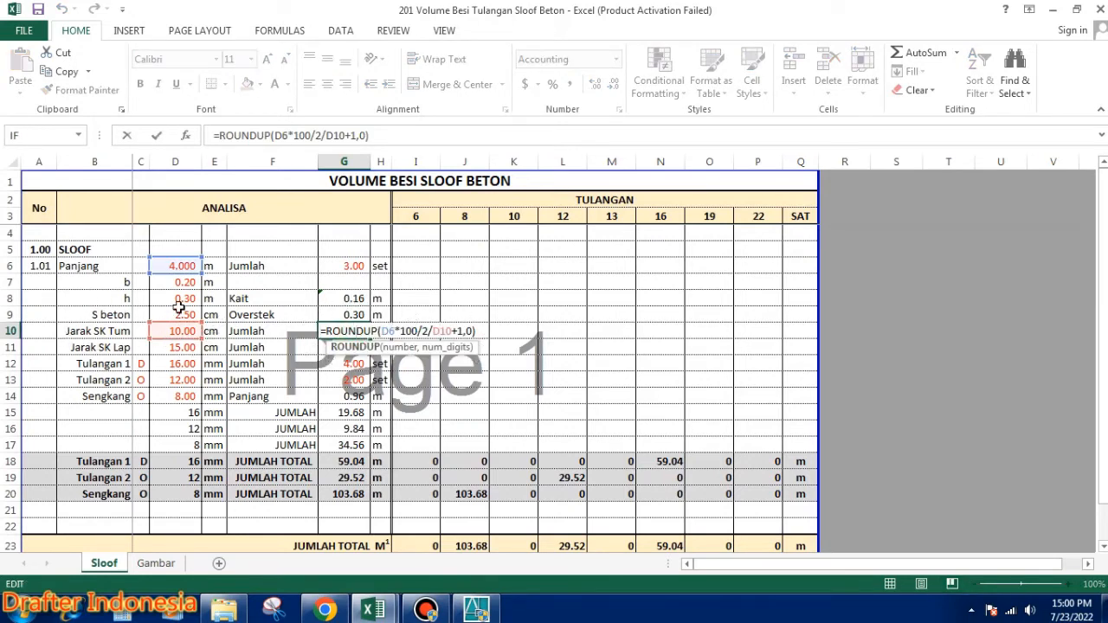
{"action": "key", "text": "ctrl+Return"}
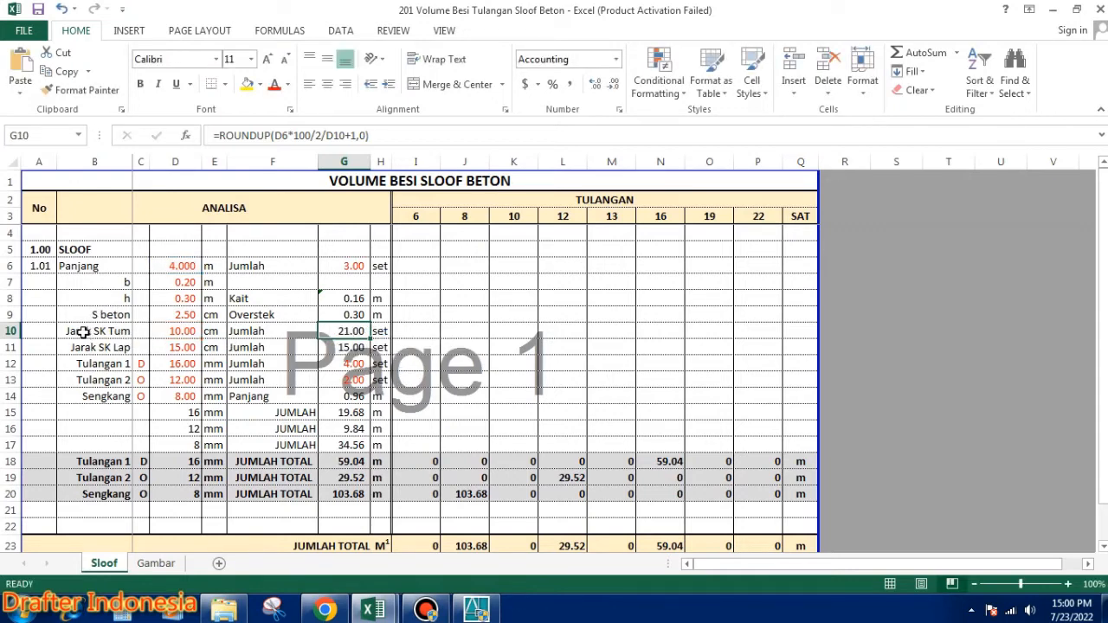
{"action": "double_click", "coordinate": [347, 347]}
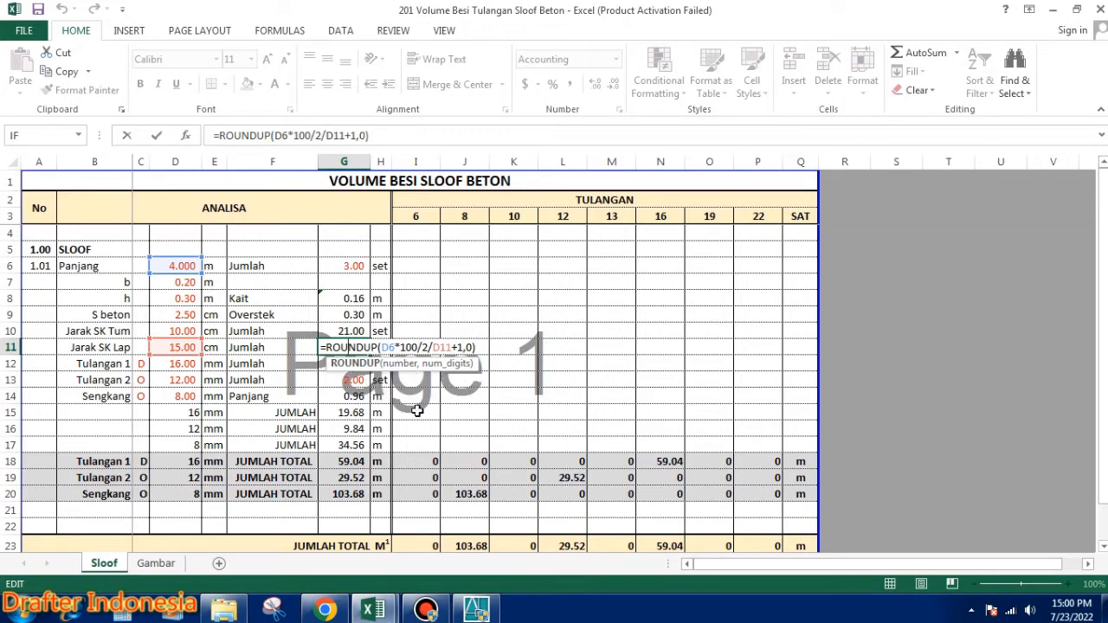
{"action": "key", "text": "Escape"}
{"action": "double_click", "coordinate": [355, 331]}
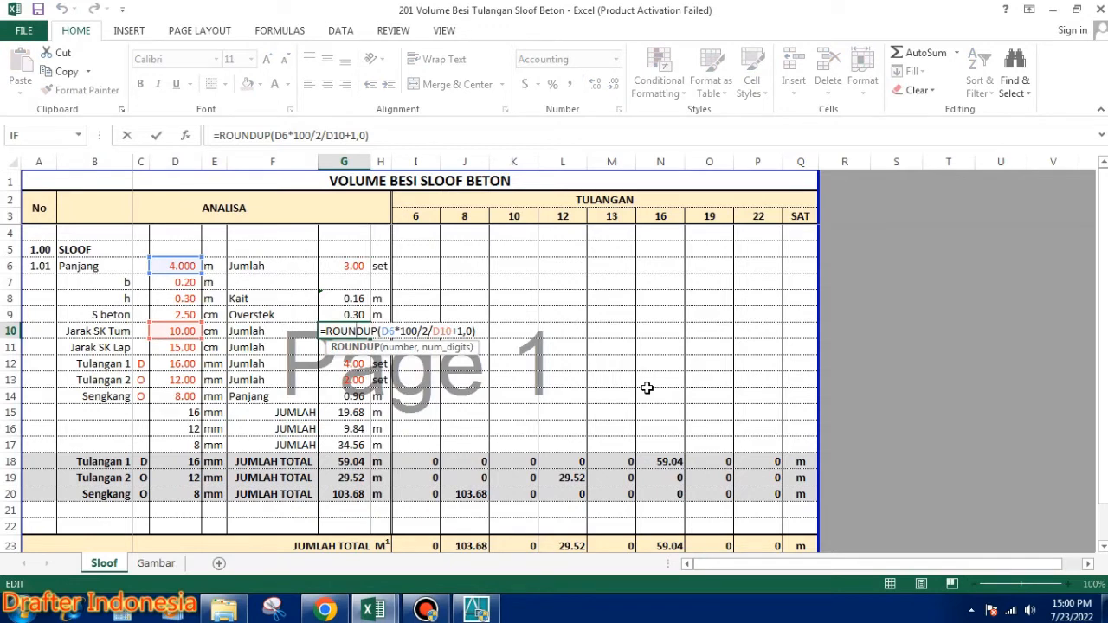
{"action": "key", "text": "Escape"}
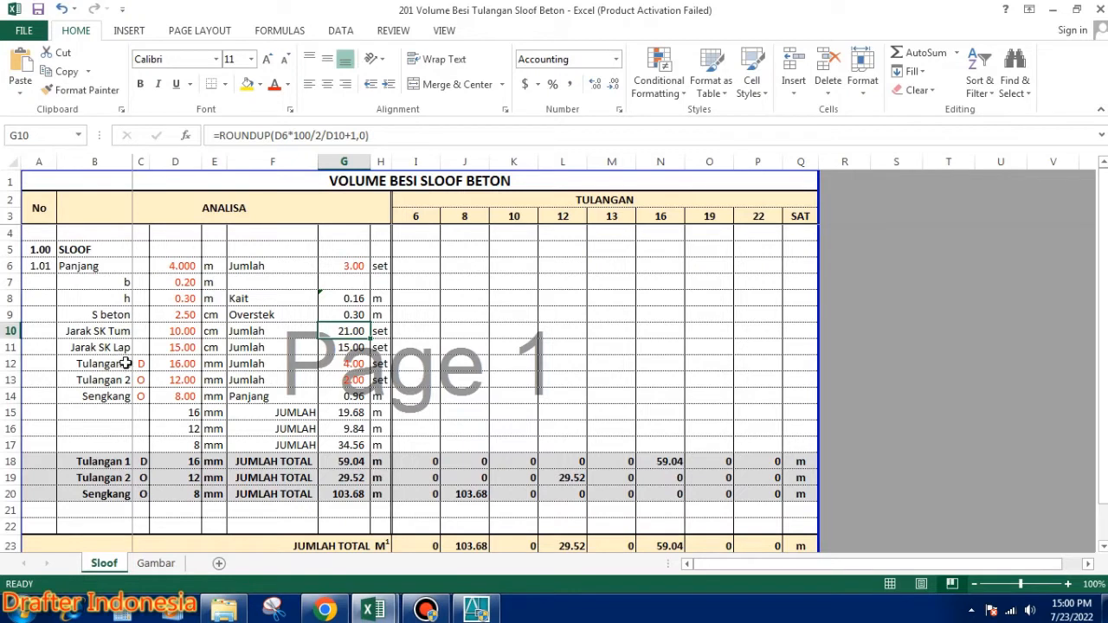
Compare the Tulangan 1 Jumlah on the Sloof sheet with the bars in the Gambar sheet's cross-section
{"action": "left_click", "coordinate": [351, 366]}
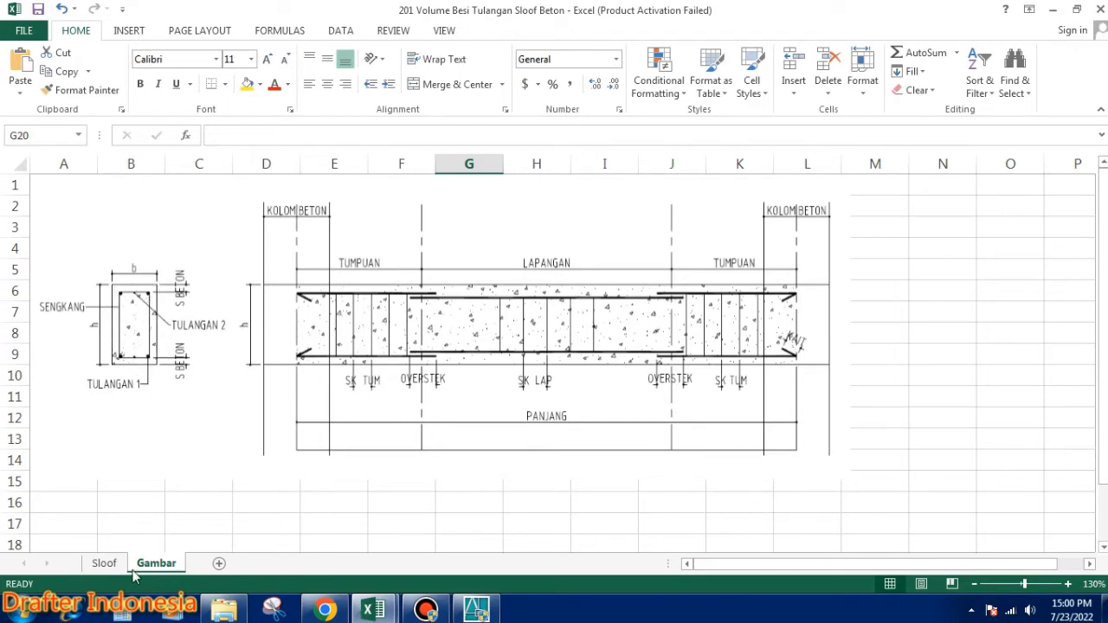
{"action": "left_click", "coordinate": [104, 564]}
{"action": "left_click", "coordinate": [356, 364]}
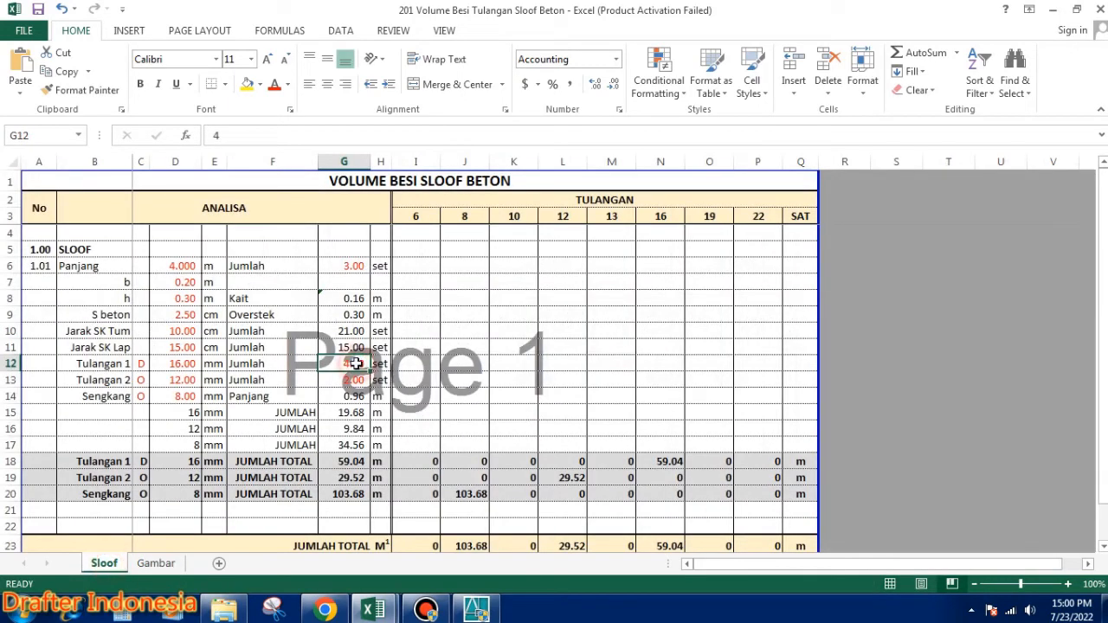
Locate Tulangan 2 in the Gambar sheet's cross-section and set its Jumlah to 4 on the Sloof sheet
{"action": "key", "text": "Down"}
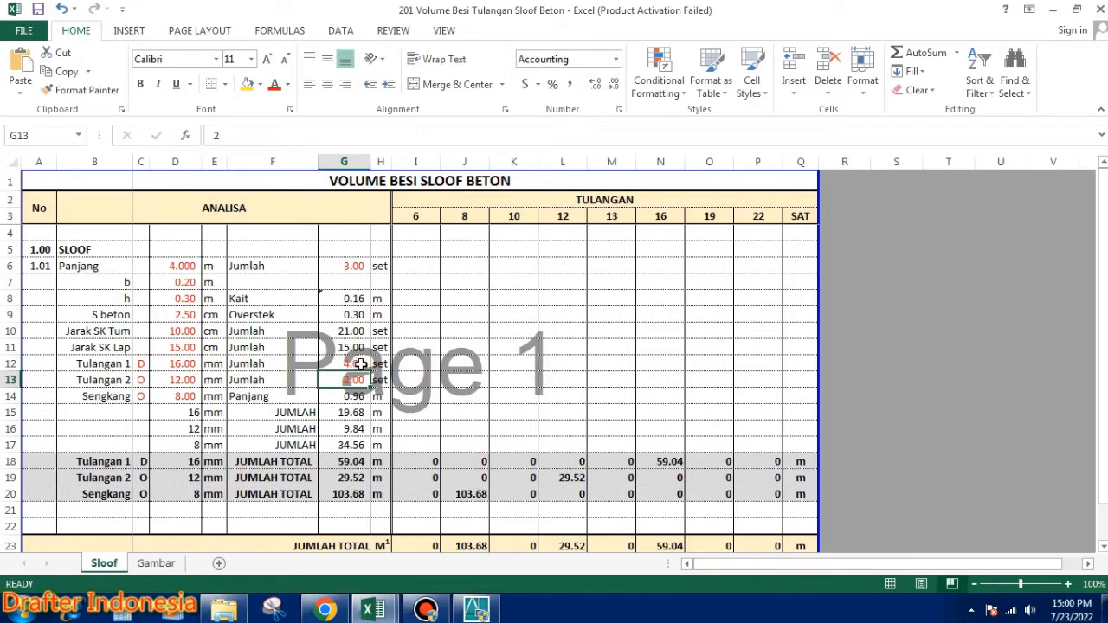
{"action": "left_click", "coordinate": [165, 564]}
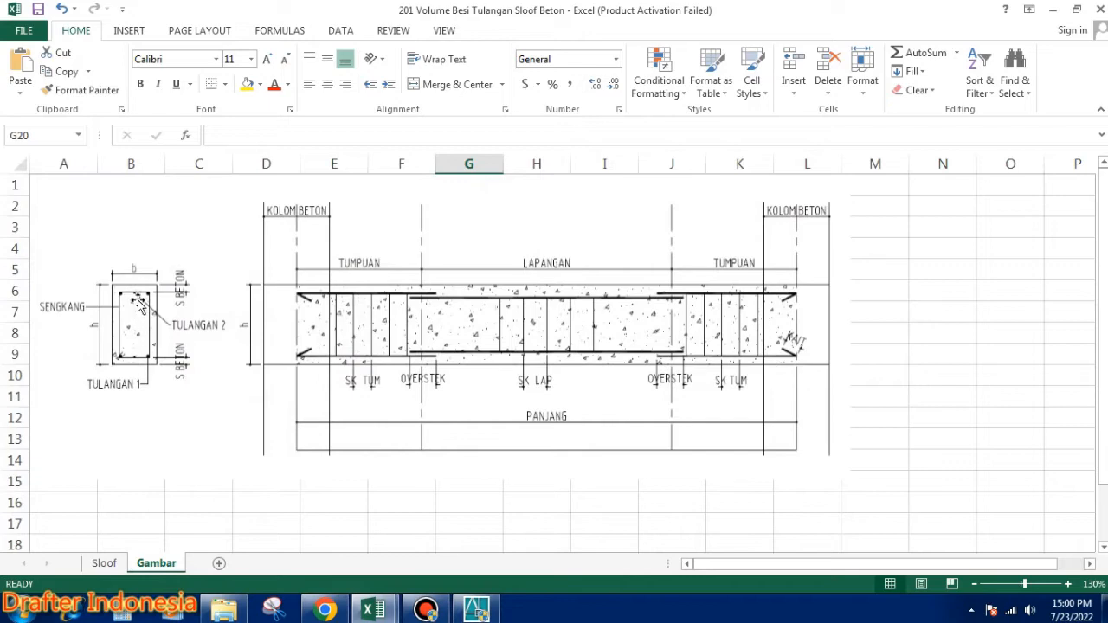
{"action": "left_click", "coordinate": [104, 564]}
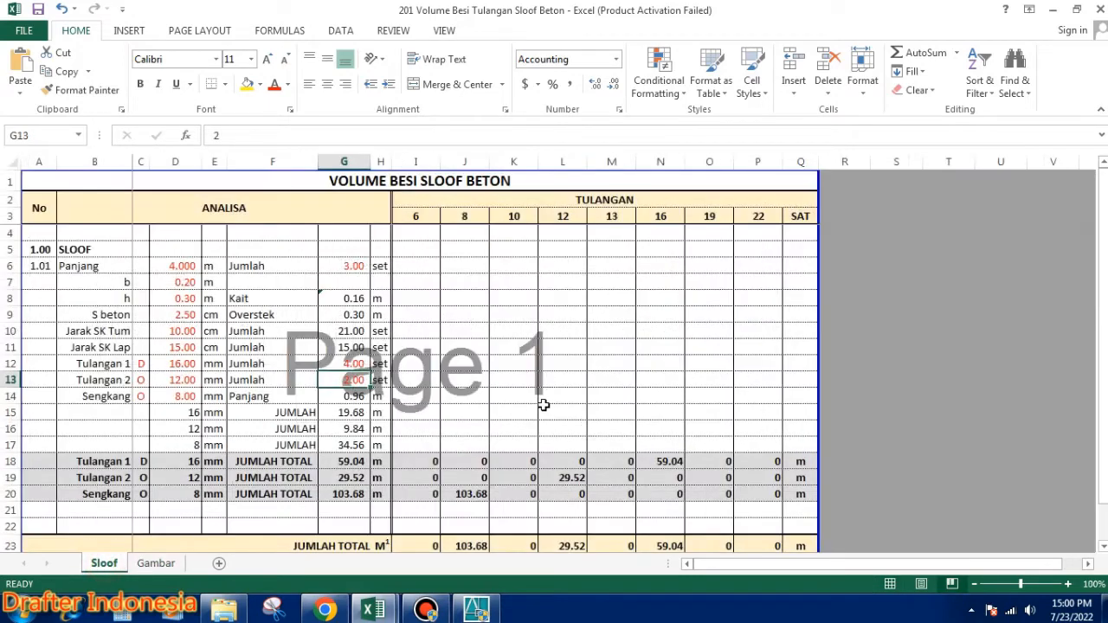
{"action": "type", "text": "4"}
{"action": "key", "text": "Return"}
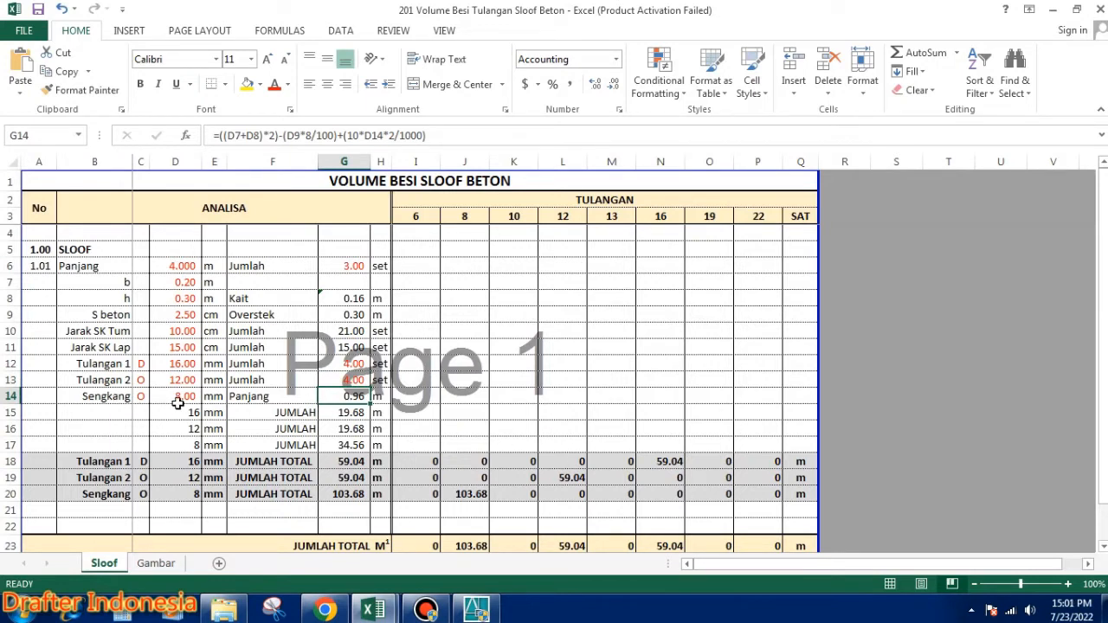
Examine the Sengkang Panjang formula on the Sloof sheet against the stirrup in the Gambar sheet's cross-section
{"action": "double_click", "coordinate": [355, 396]}
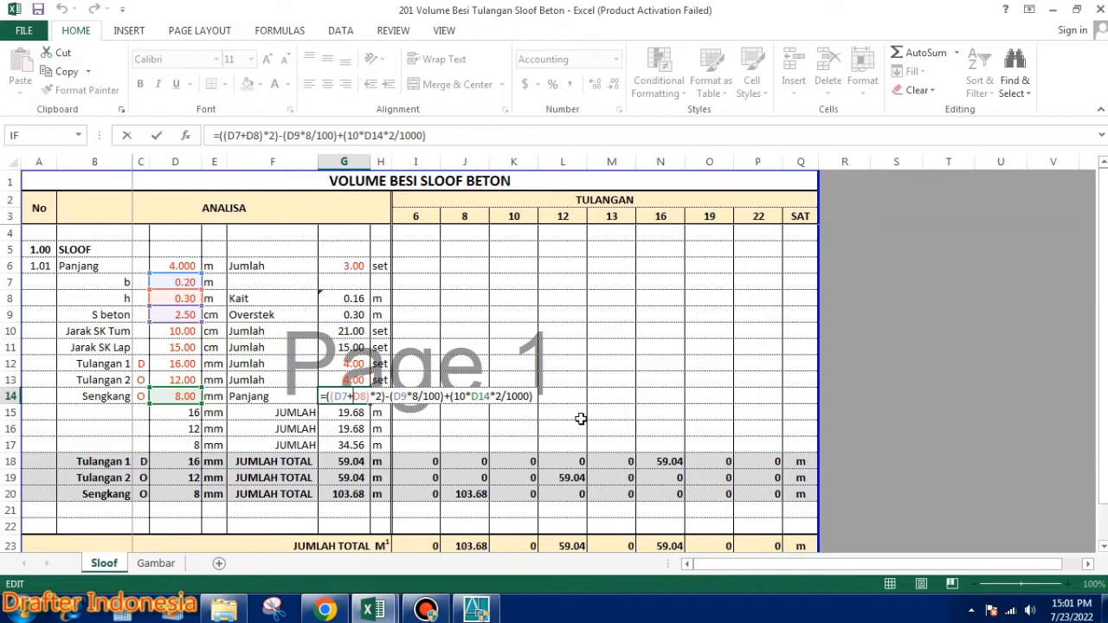
{"action": "left_click", "coordinate": [161, 564]}
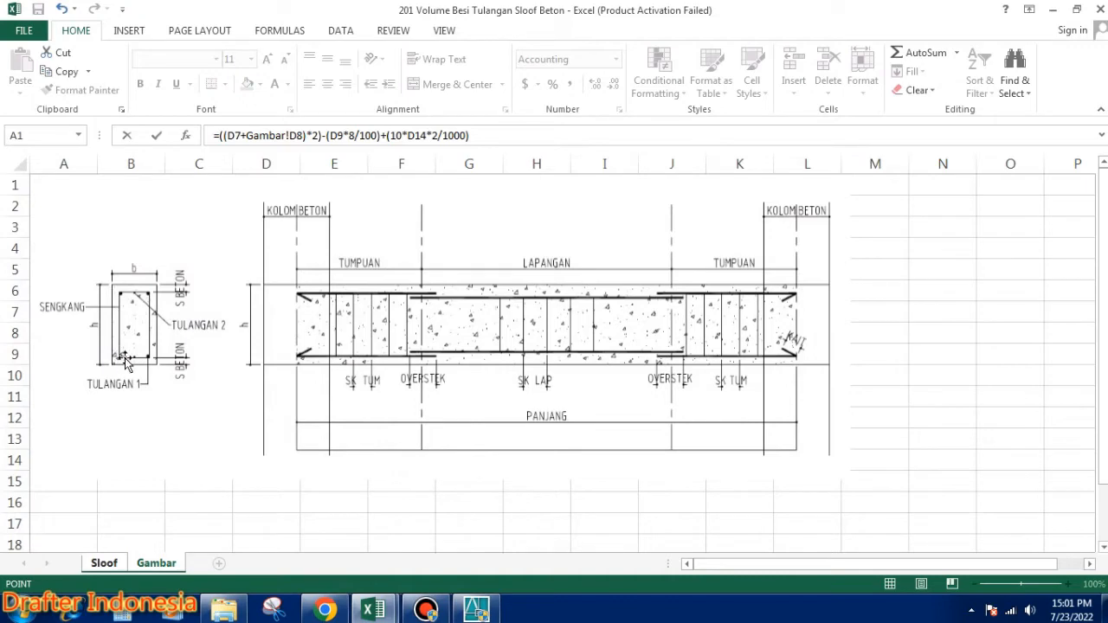
{"action": "left_click", "coordinate": [106, 563]}
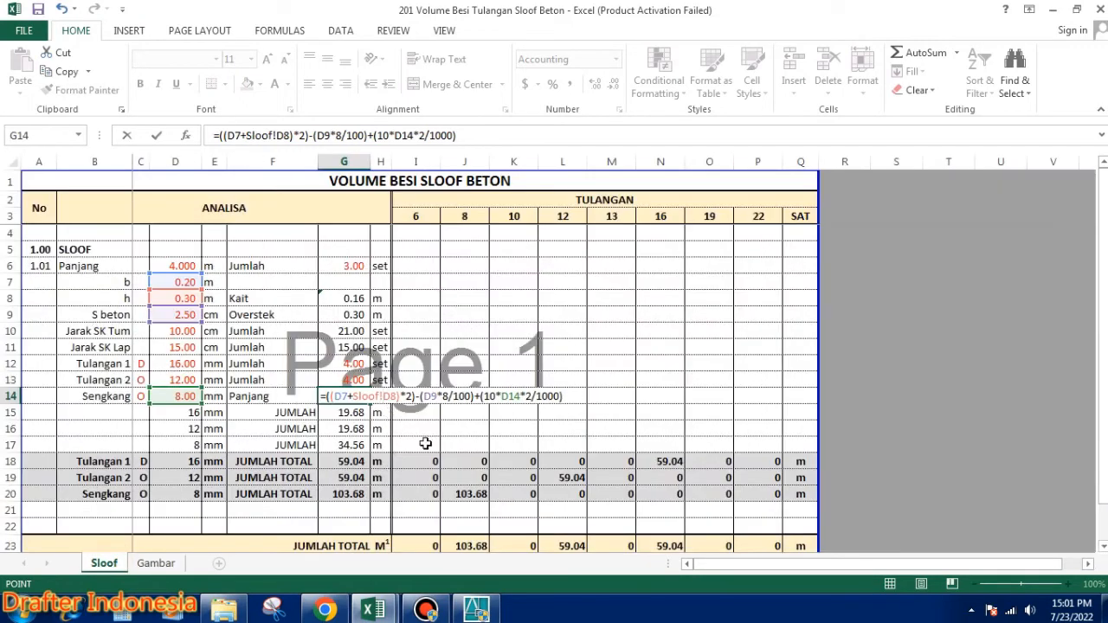
{"action": "key", "text": "Return"}
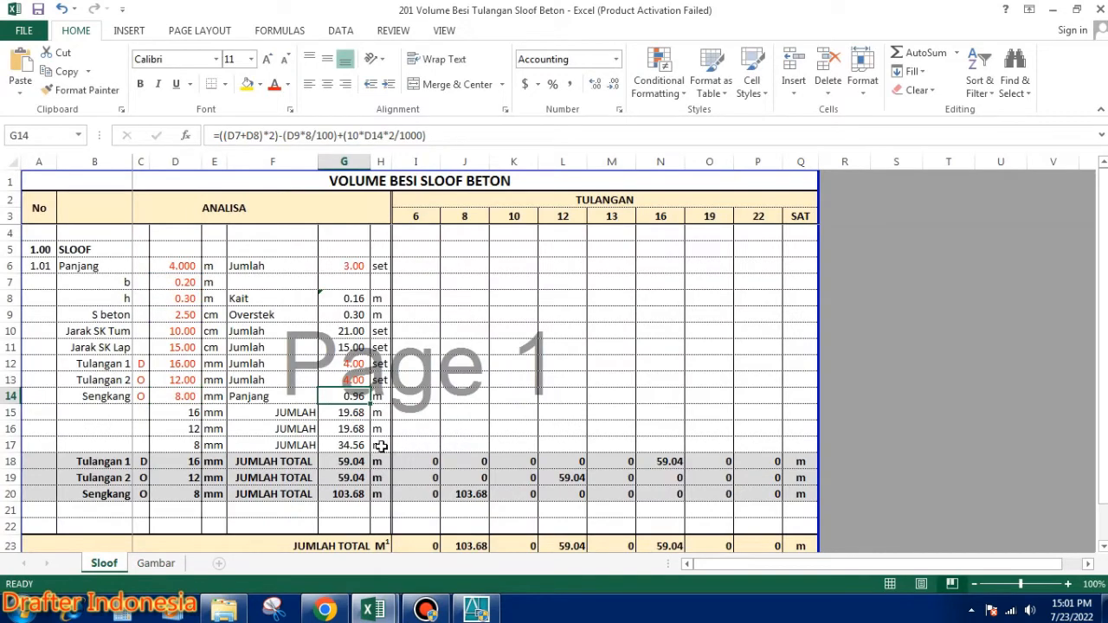
Examine the diameter references and JUMLAH formulas in the 16 mm and 12 mm rows
{"action": "left_click", "coordinate": [186, 412]}
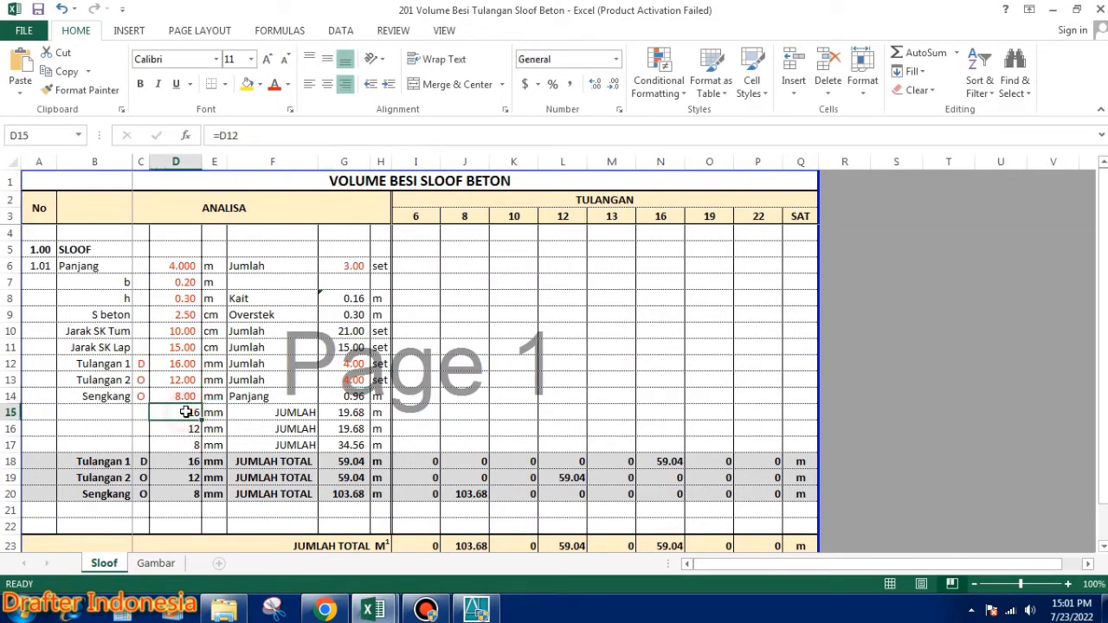
{"action": "left_click", "coordinate": [348, 414]}
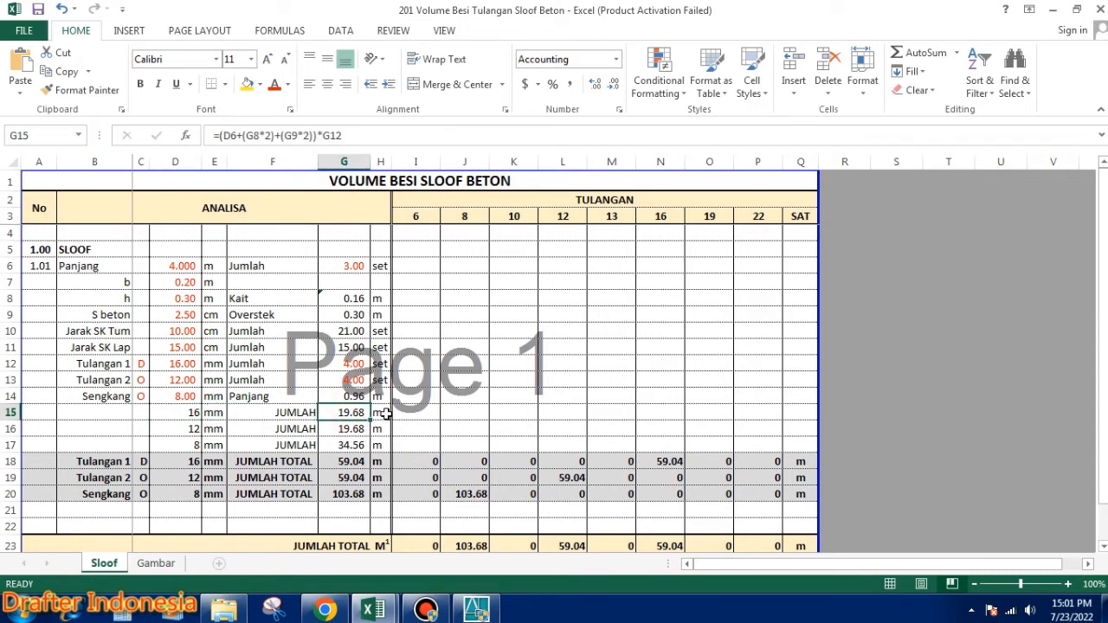
{"action": "left_click", "coordinate": [194, 428]}
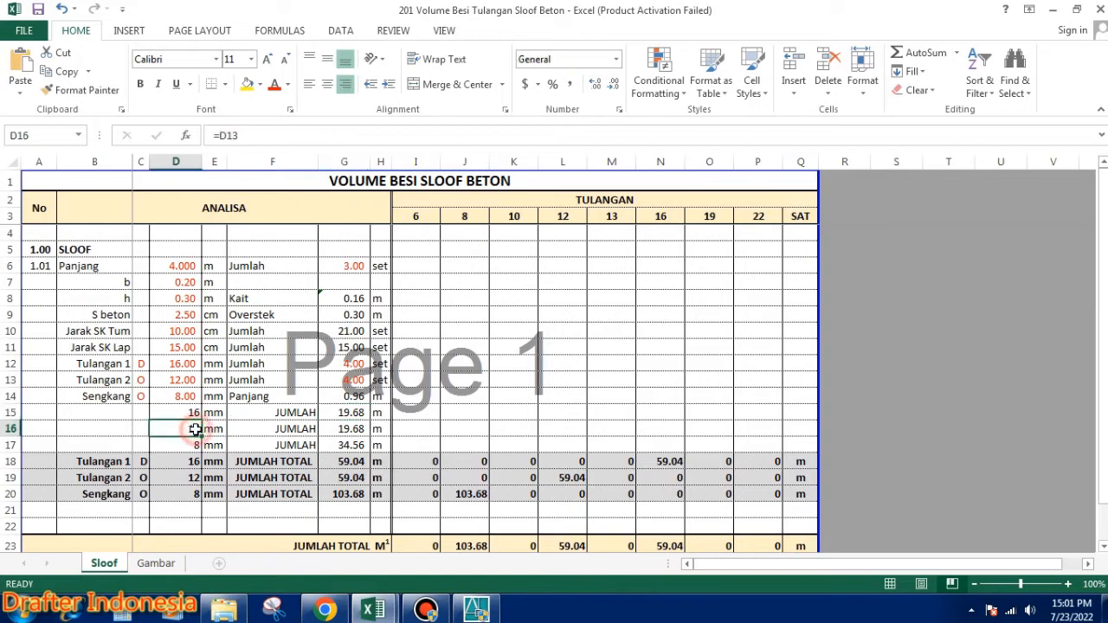
{"action": "left_click", "coordinate": [355, 429]}
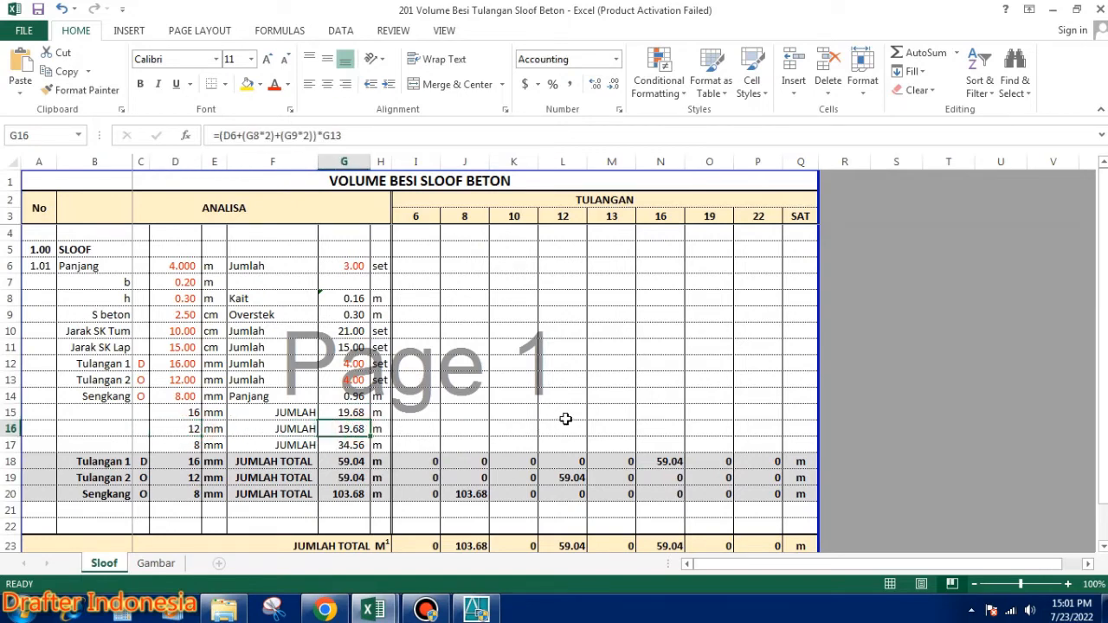
Set the Jumlah of Tulangan 2 to 2
{"action": "left_click", "coordinate": [358, 381]}
{"action": "type", "text": "2"}
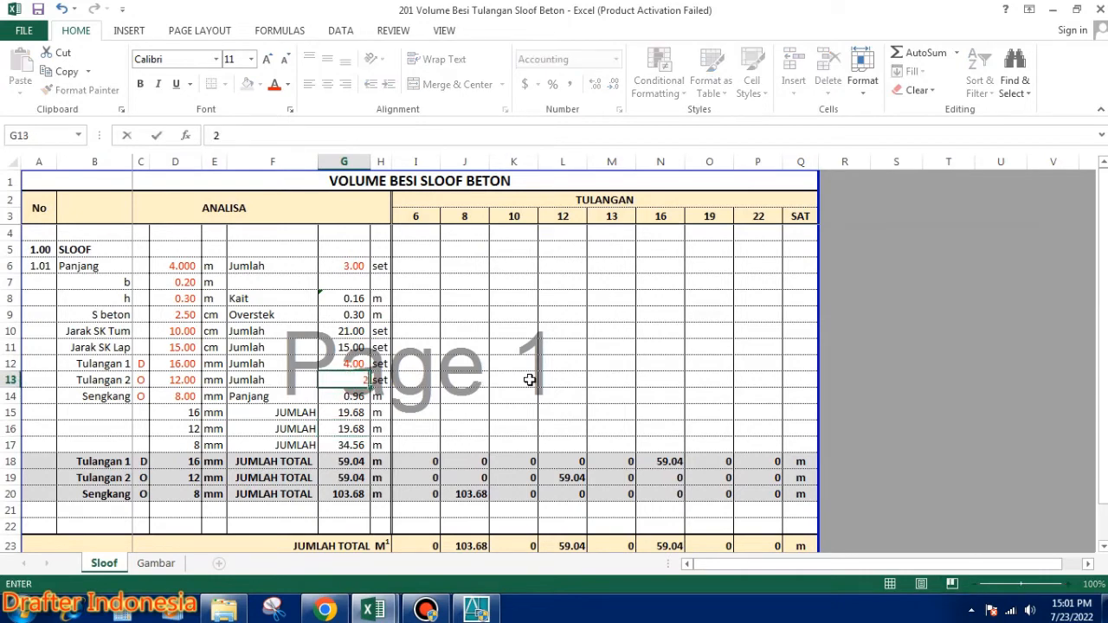
{"action": "key", "text": "Return"}
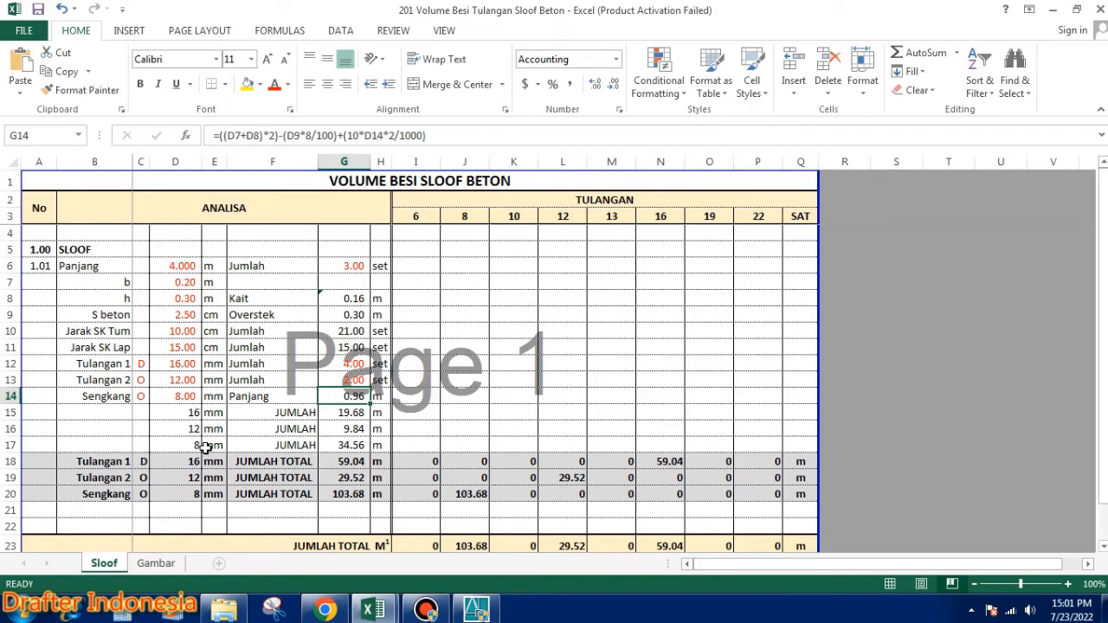
Check the 8 mm JUMLAH formula, then review the input block A4:H17 and the subtotal rows D15:H17
{"action": "left_click", "coordinate": [359, 445]}
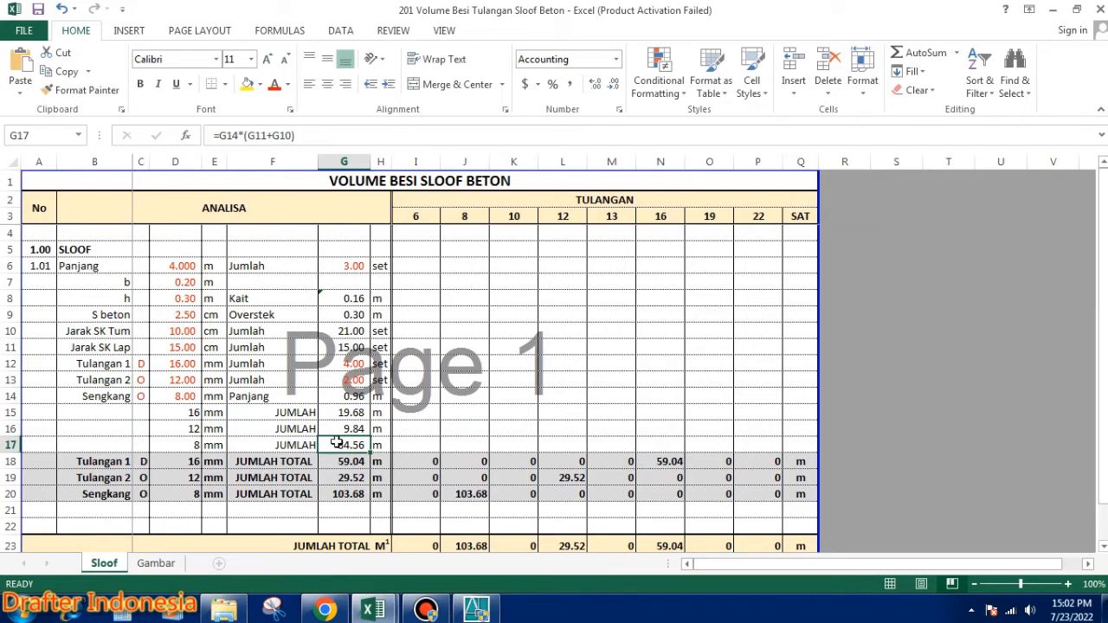
{"action": "left_click_drag", "start_coordinate": [35, 232], "coordinate": [382, 445]}
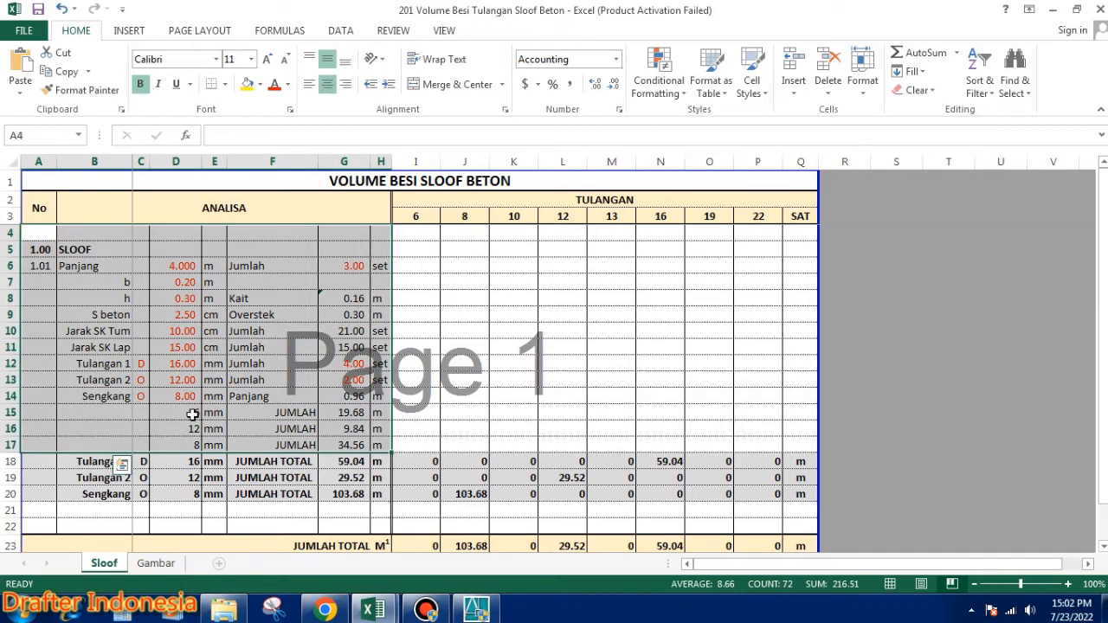
{"action": "left_click_drag", "start_coordinate": [192, 415], "coordinate": [381, 439]}
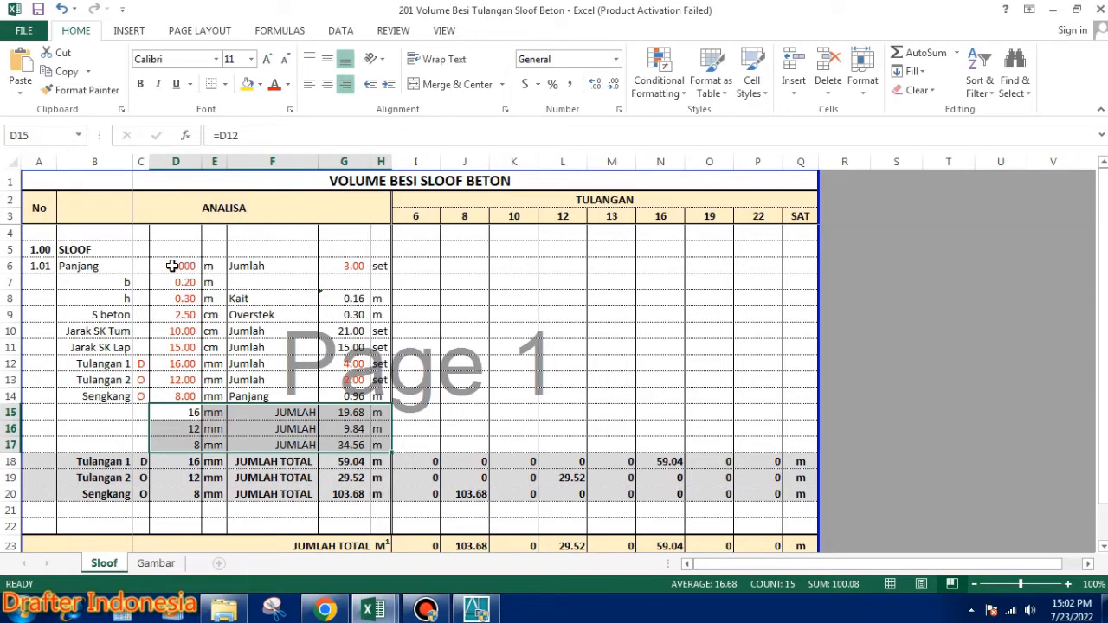
{"action": "left_click", "coordinate": [611, 378]}
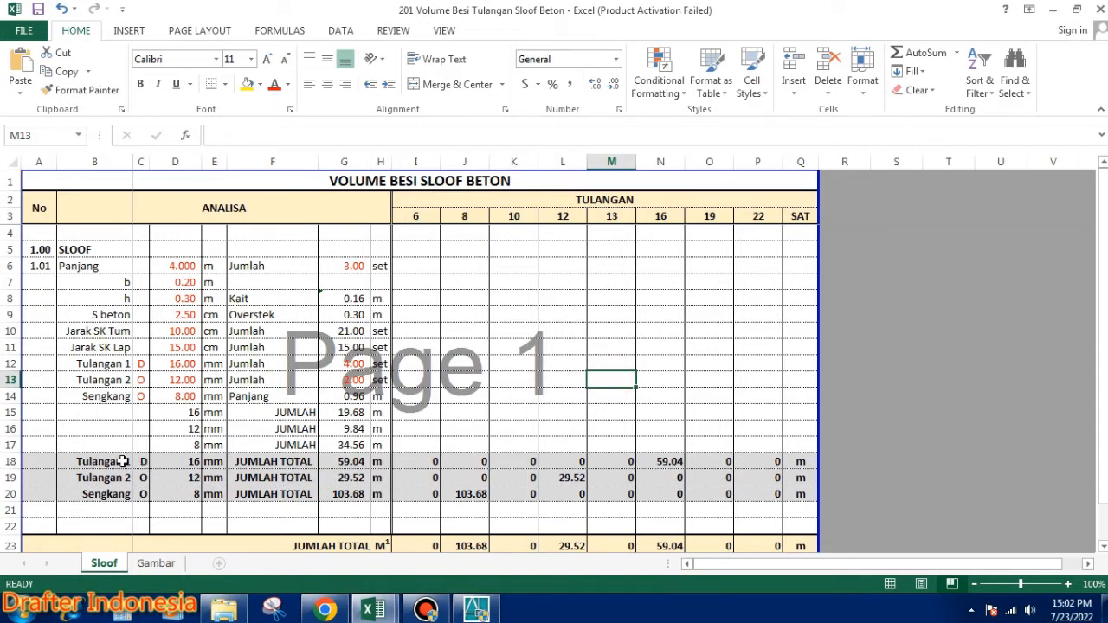
Trace the cells referenced by the JUMLAH formulas of the 16 mm, 12 mm and 8 mm rows
{"action": "left_click", "coordinate": [355, 461]}
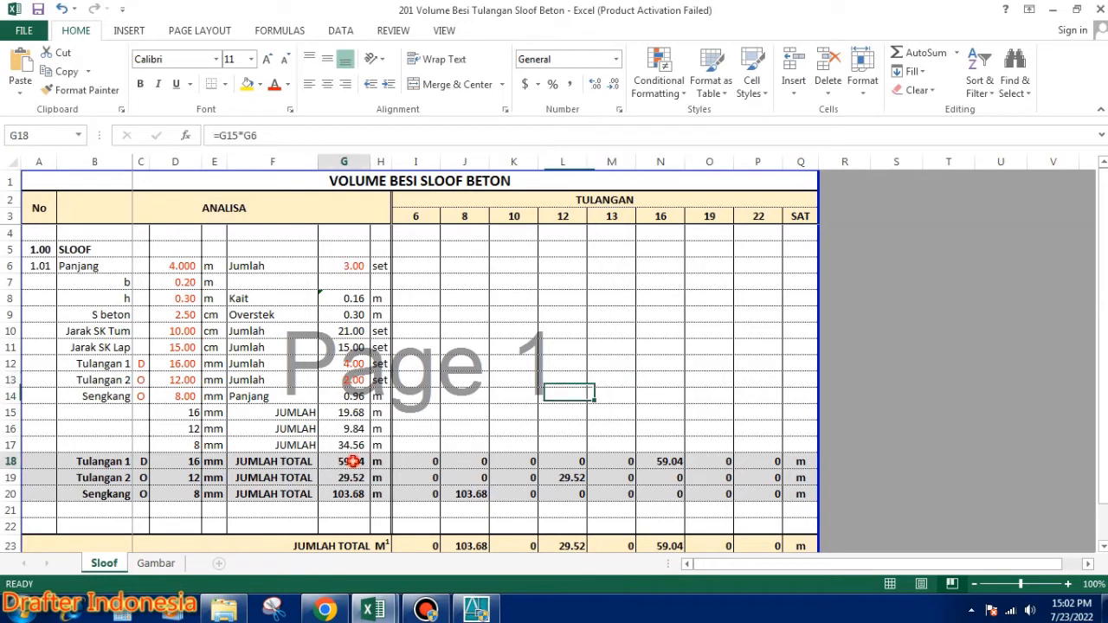
{"action": "double_click", "coordinate": [357, 413]}
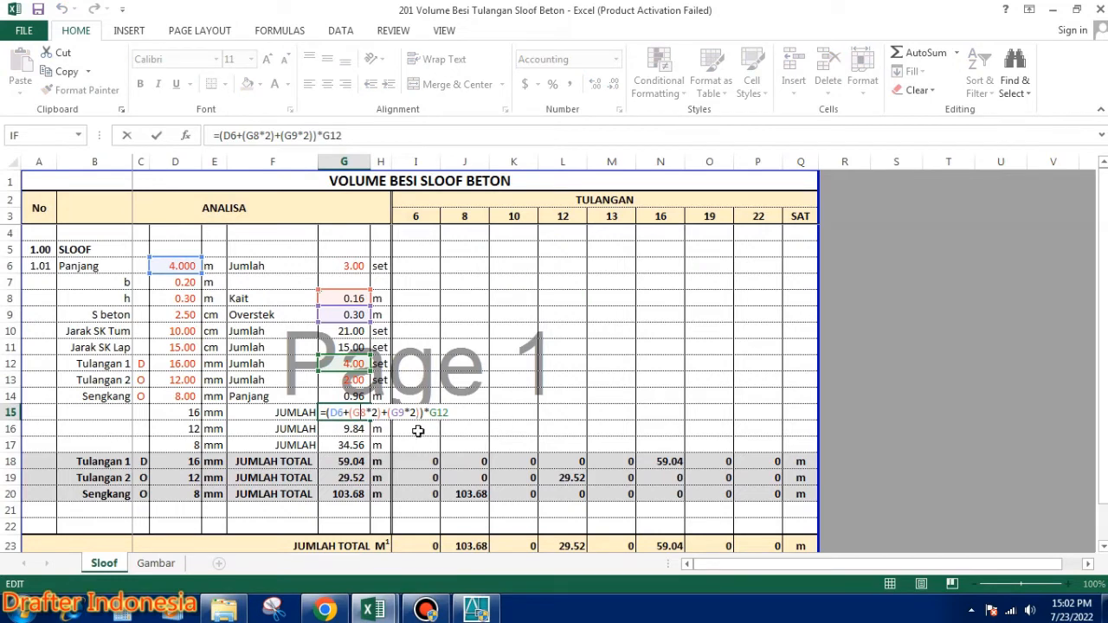
{"action": "key", "text": "Return"}
{"action": "double_click", "coordinate": [353, 429]}
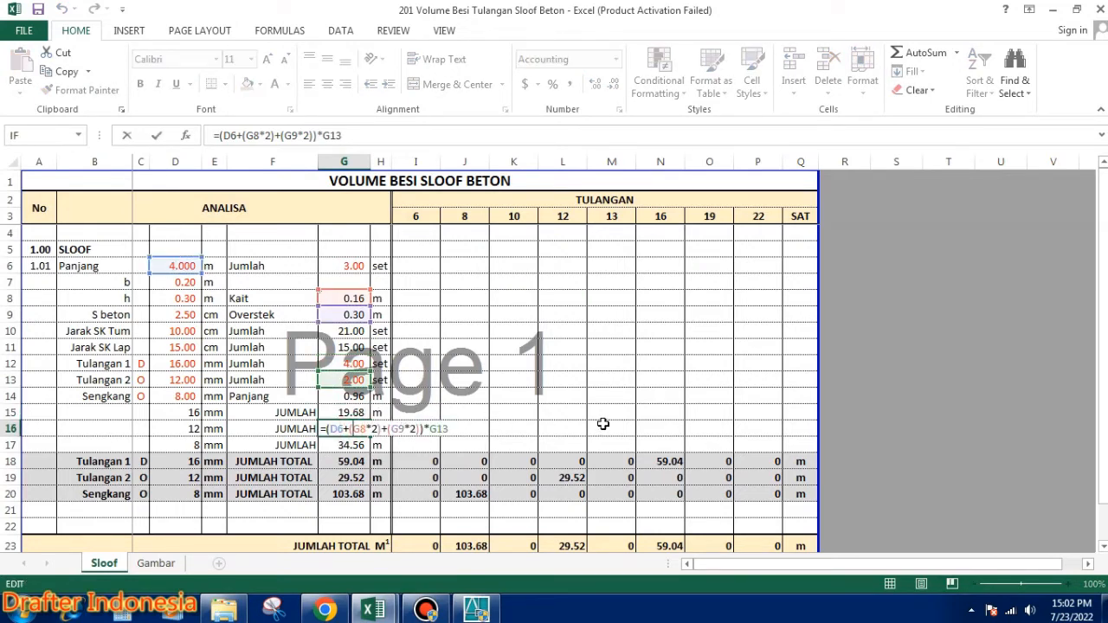
{"action": "key", "text": "Return"}
{"action": "double_click", "coordinate": [359, 445]}
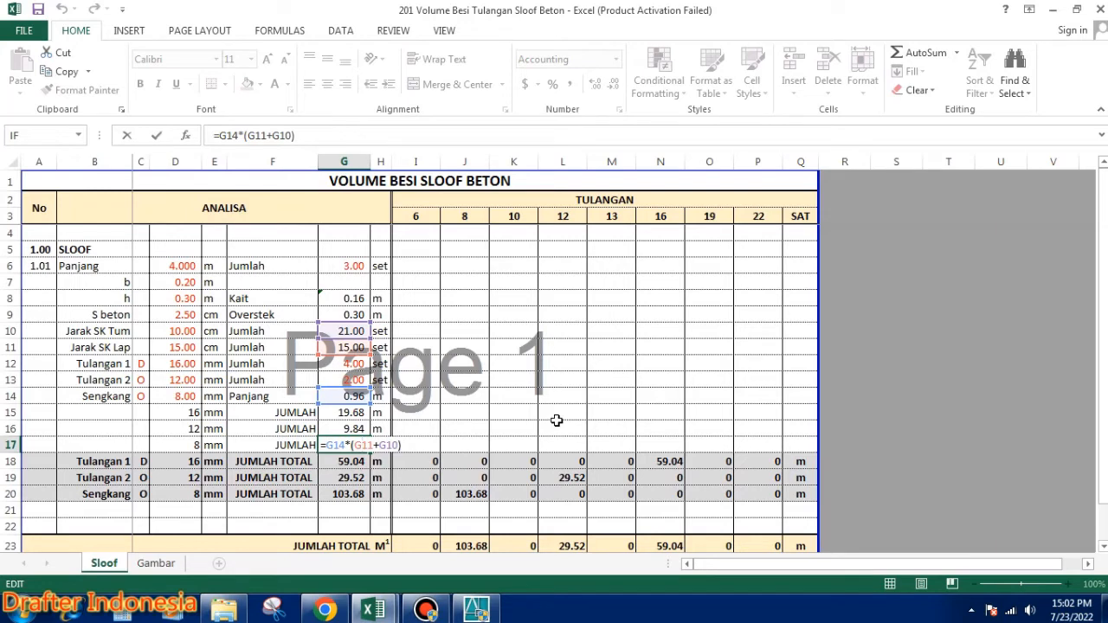
{"action": "key", "text": "Escape"}
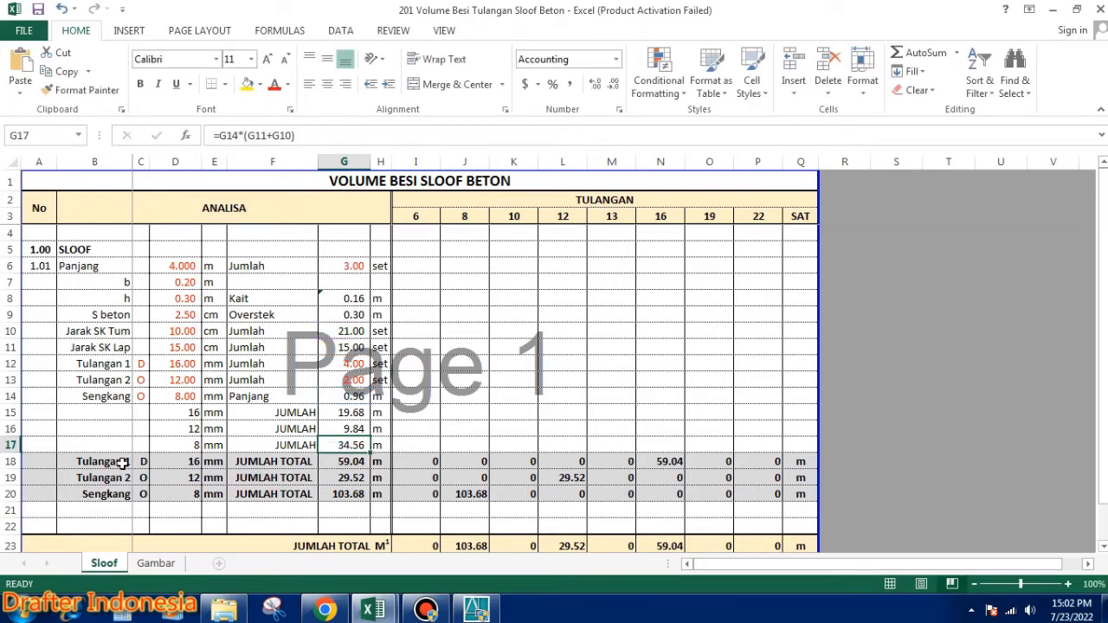
Examine the Tulangan 1 summary row, from its diameter reference =D12 across to its JUMLAH TOTAL formula
{"action": "left_click", "coordinate": [184, 462]}
{"action": "type", "text": "=D12"}
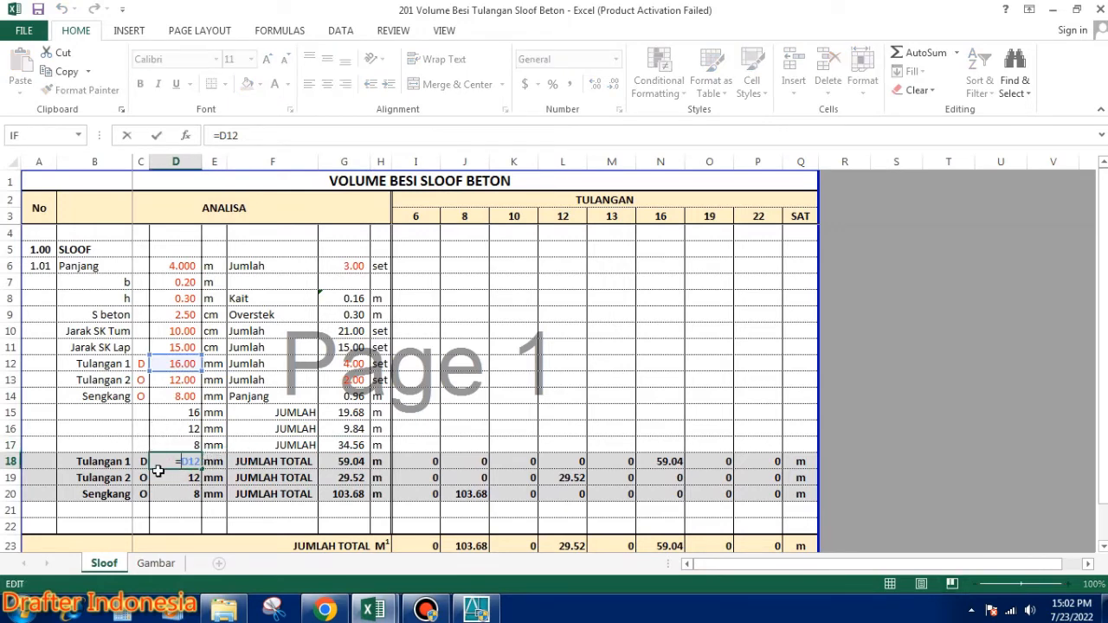
{"action": "key", "text": "ctrl+Return"}
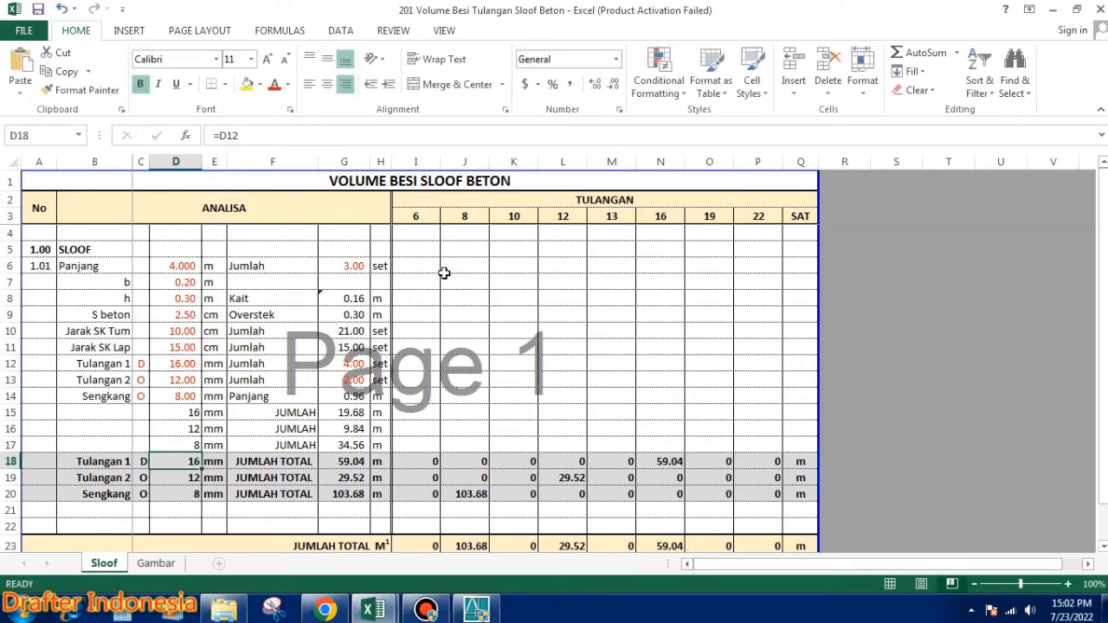
{"action": "left_click", "coordinate": [215, 461]}
{"action": "left_click", "coordinate": [297, 462]}
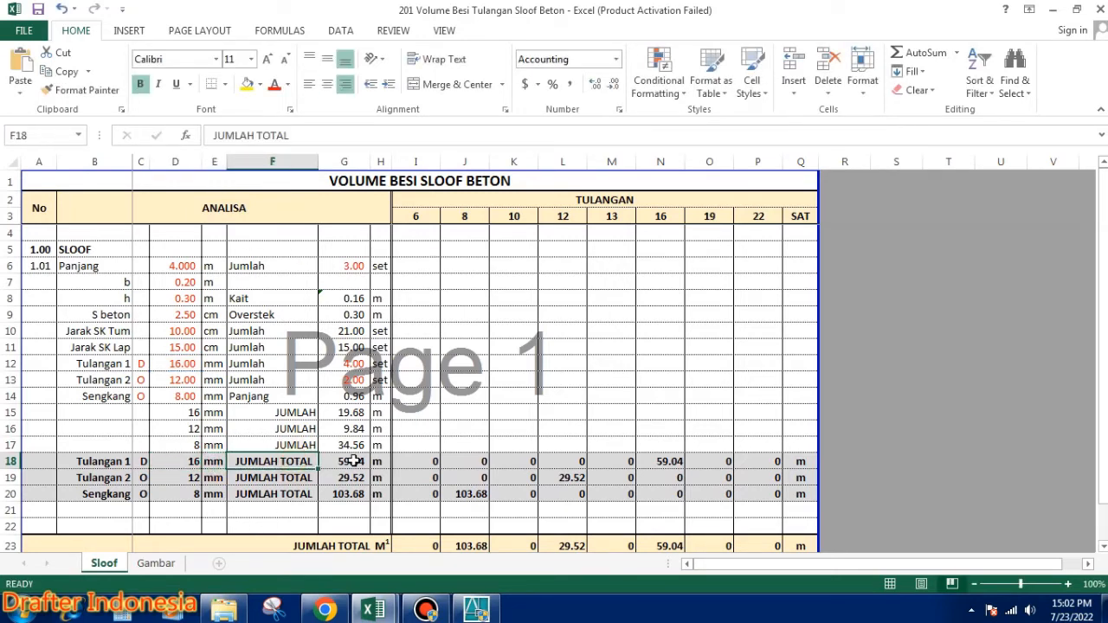
{"action": "left_click", "coordinate": [355, 461]}
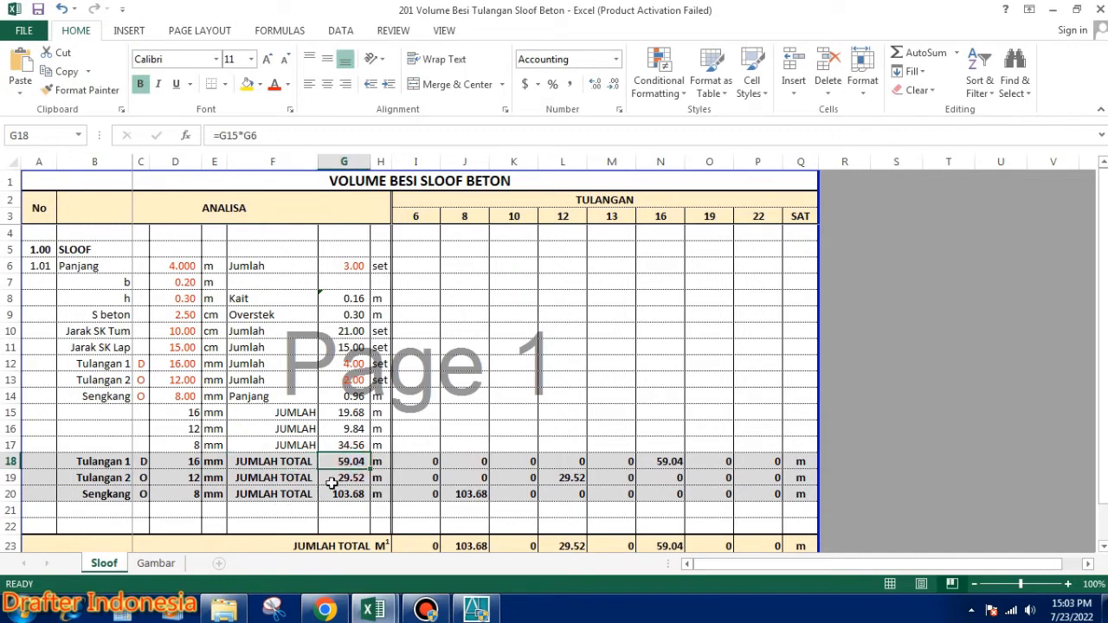
Trace the cells referenced by the JUMLAH TOTAL formulas of Tulangan 1, Tulangan 2 and Sengkang
{"action": "double_click", "coordinate": [355, 461]}
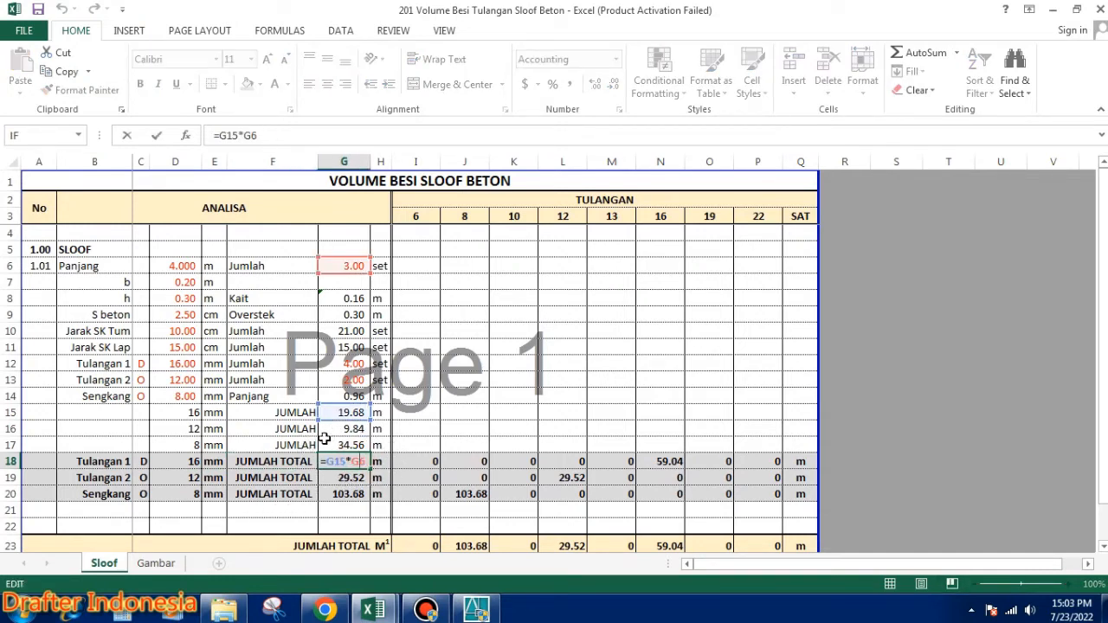
{"action": "key", "text": "Escape"}
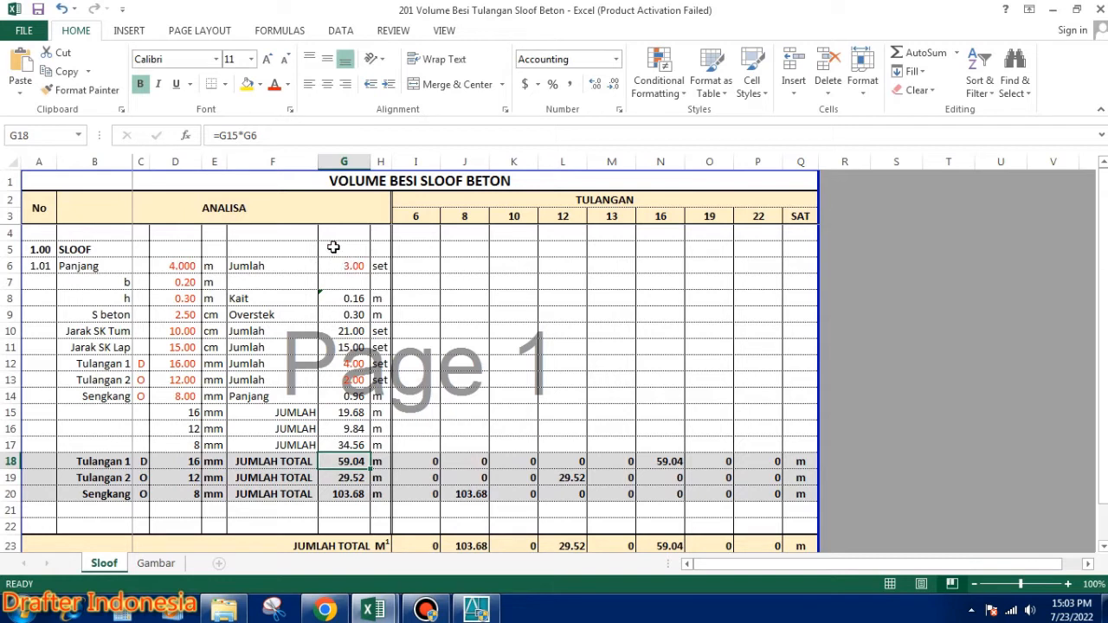
{"action": "double_click", "coordinate": [351, 478]}
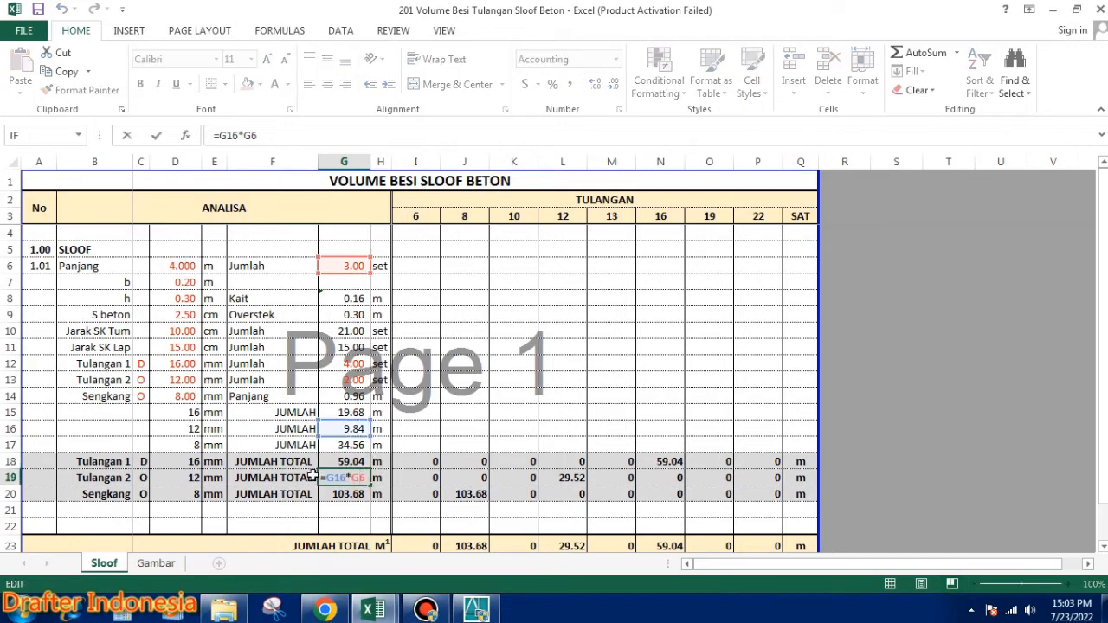
{"action": "key", "text": "Escape"}
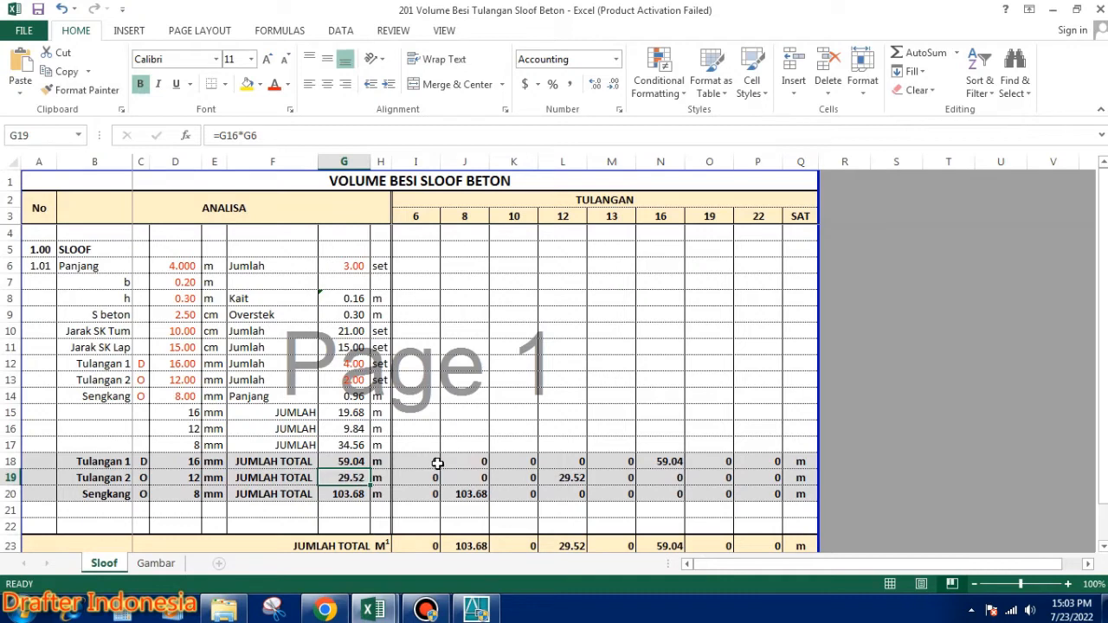
{"action": "double_click", "coordinate": [347, 494]}
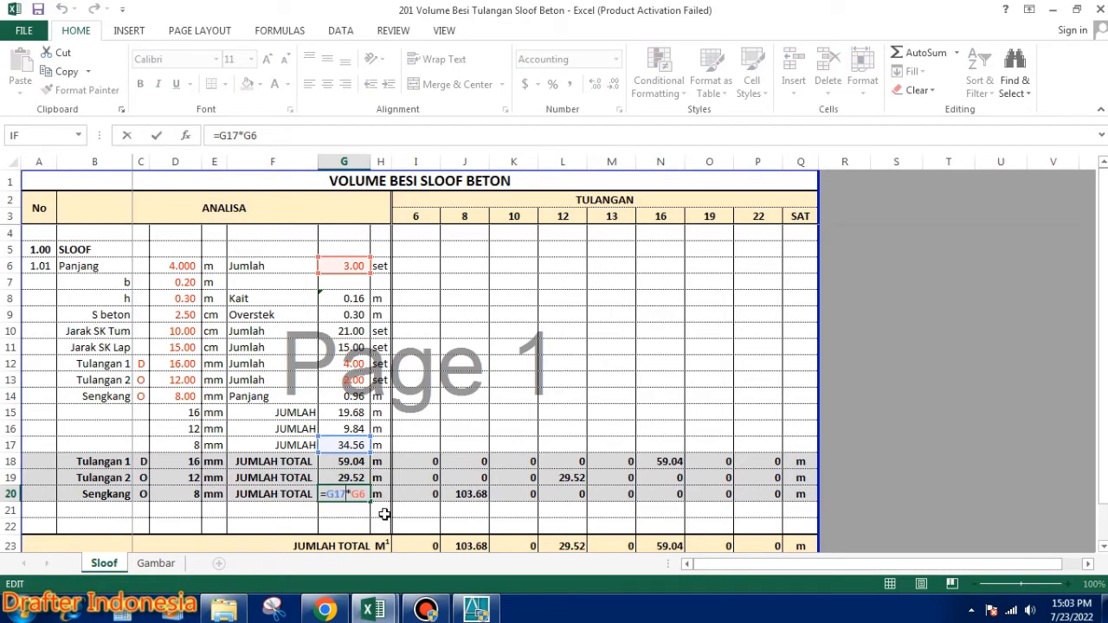
{"action": "key", "text": "Escape"}
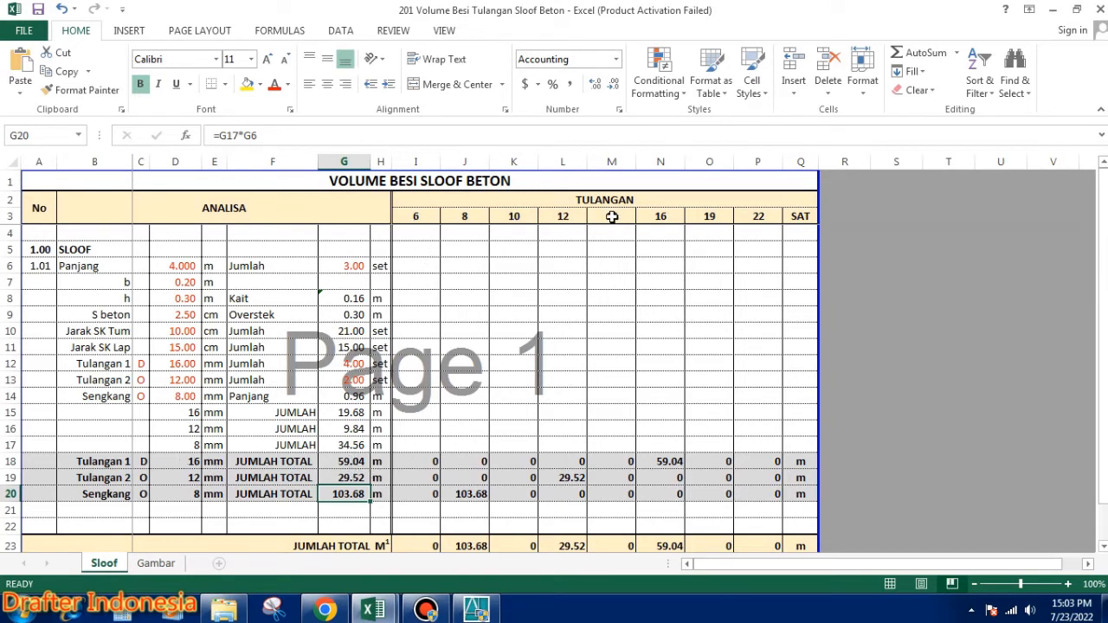
Examine the IF formulas that place each bar's total under the matching TULANGAN diameter columns 16, 12 and 8
{"action": "double_click", "coordinate": [669, 462]}
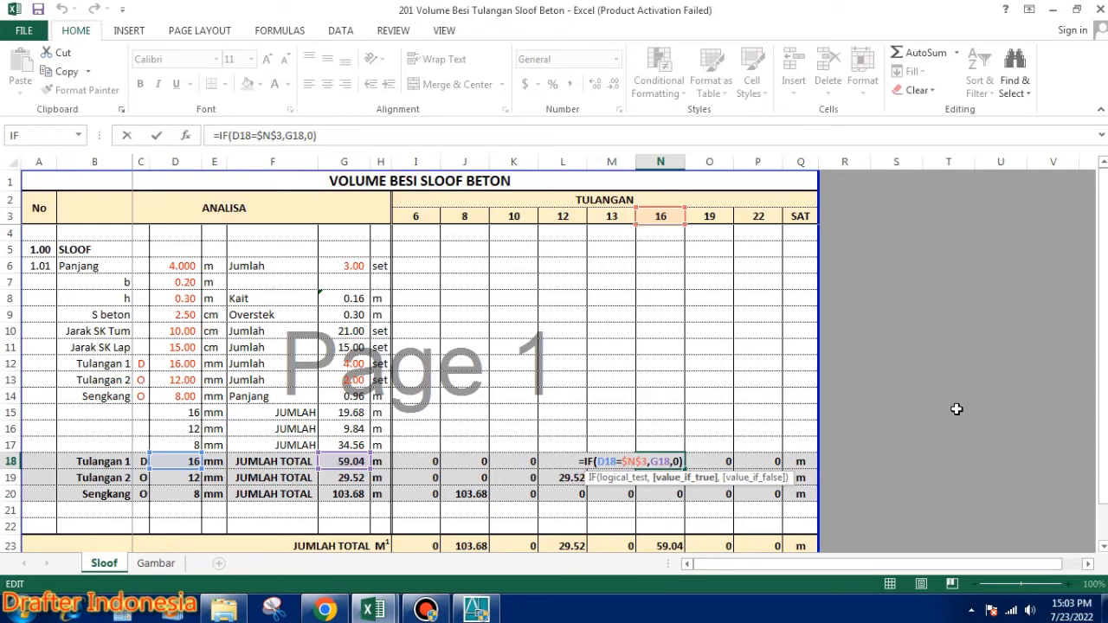
{"action": "key", "text": "Escape"}
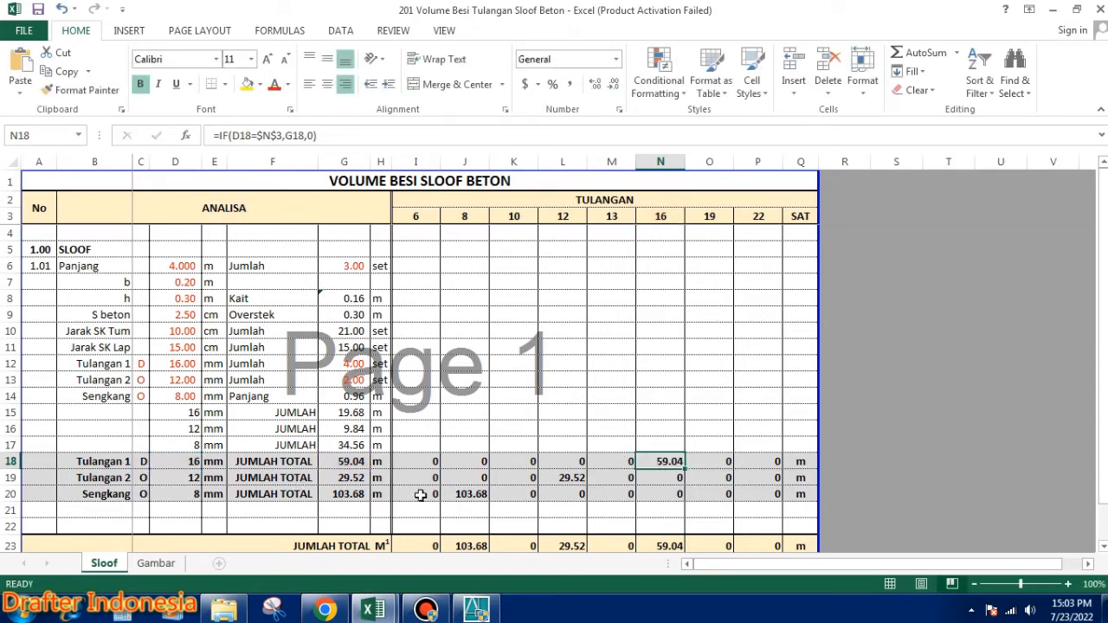
{"action": "left_click", "coordinate": [568, 479]}
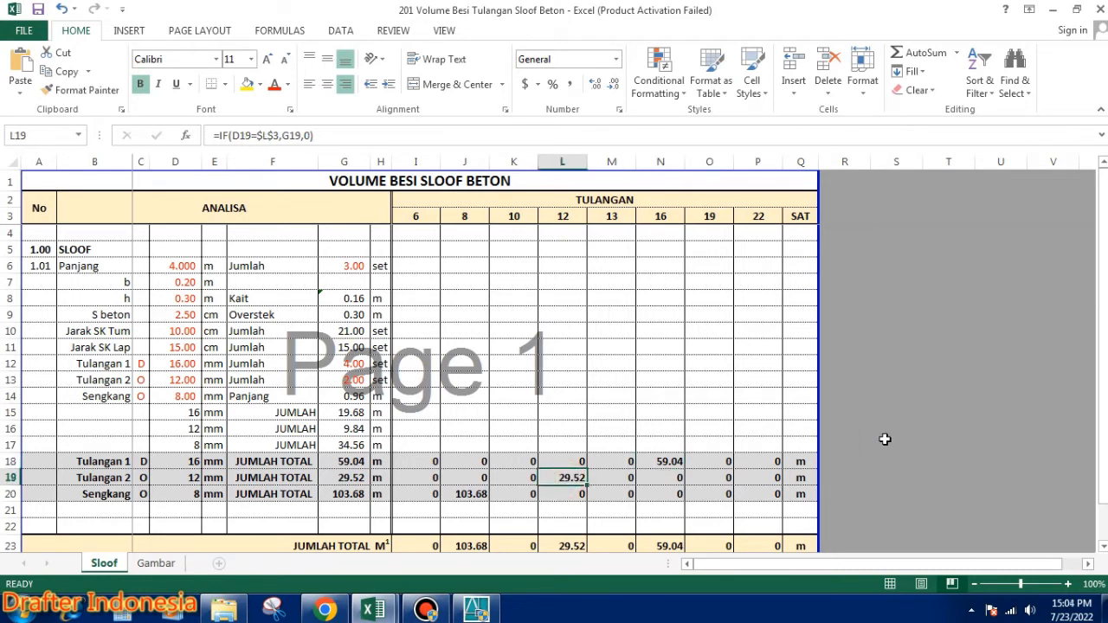
{"action": "left_click", "coordinate": [456, 493]}
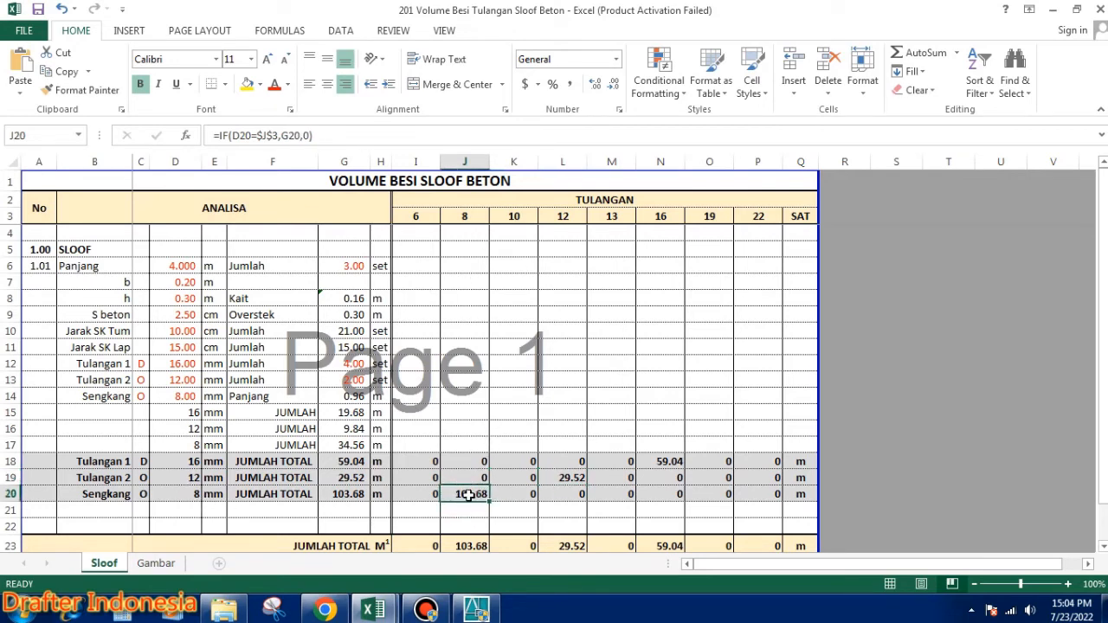
{"action": "double_click", "coordinate": [468, 496]}
{"action": "key", "text": "Escape"}
{"action": "double_click", "coordinate": [575, 476]}
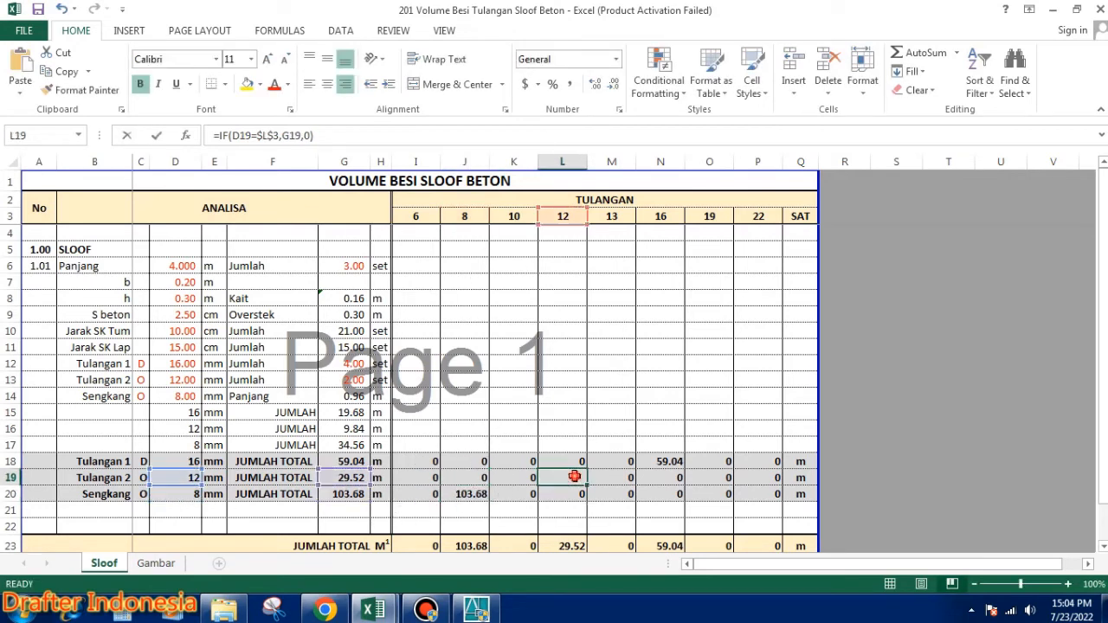
{"action": "double_click", "coordinate": [575, 477]}
{"action": "left_click", "coordinate": [667, 460]}
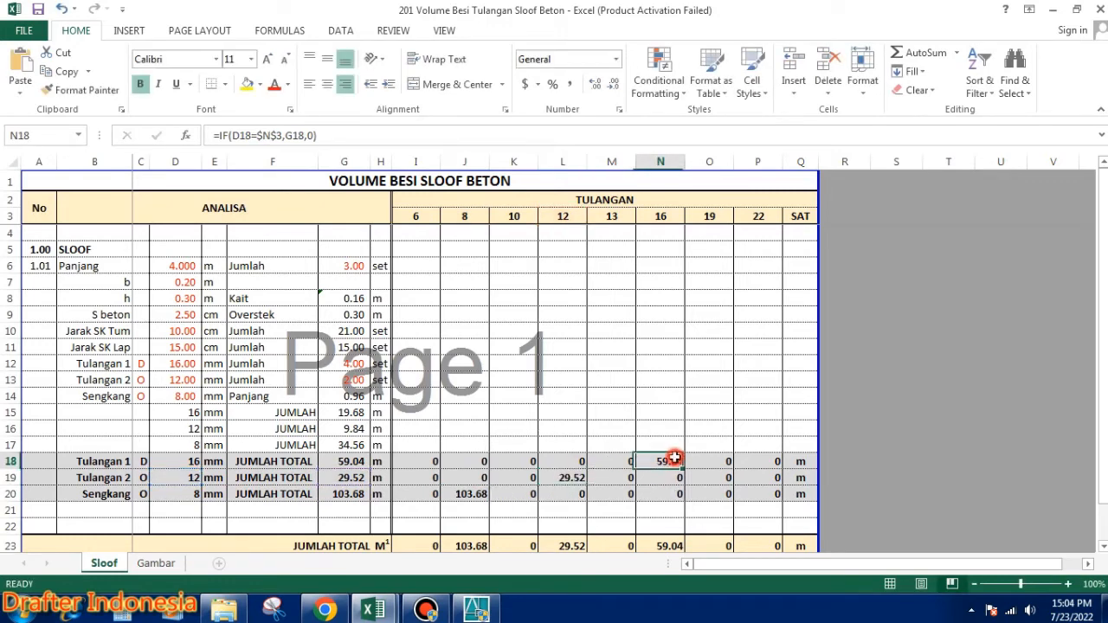
Check the 16 column's IF formula for Tulangan 1, test it with 13 as the diameter in D18, and undo the change
{"action": "double_click", "coordinate": [668, 460]}
{"action": "key", "text": "Escape"}
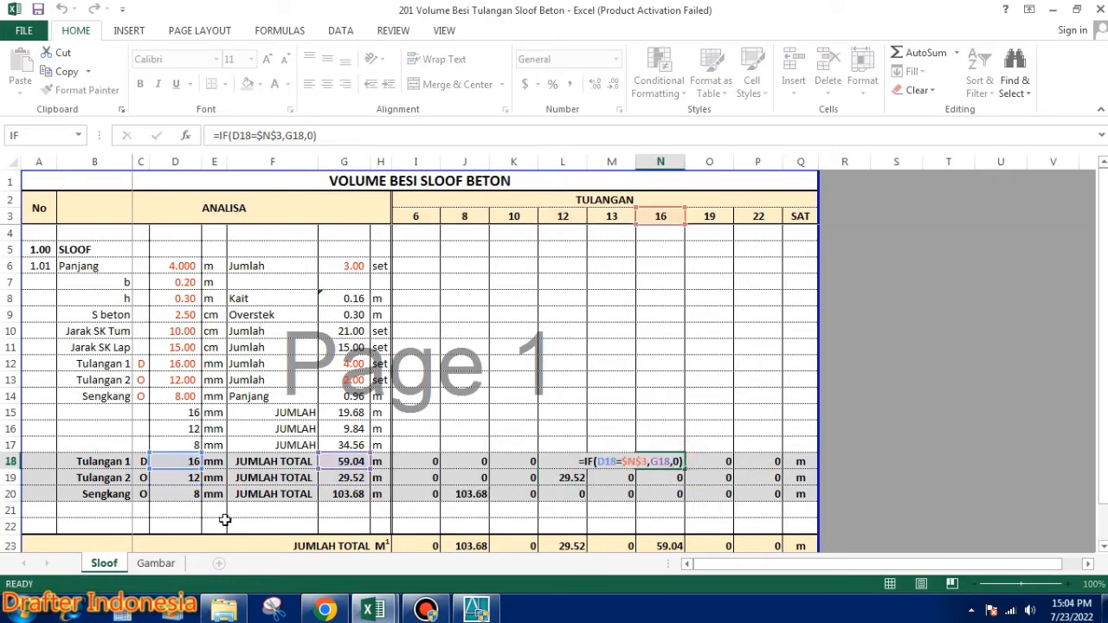
{"action": "left_click", "coordinate": [185, 461]}
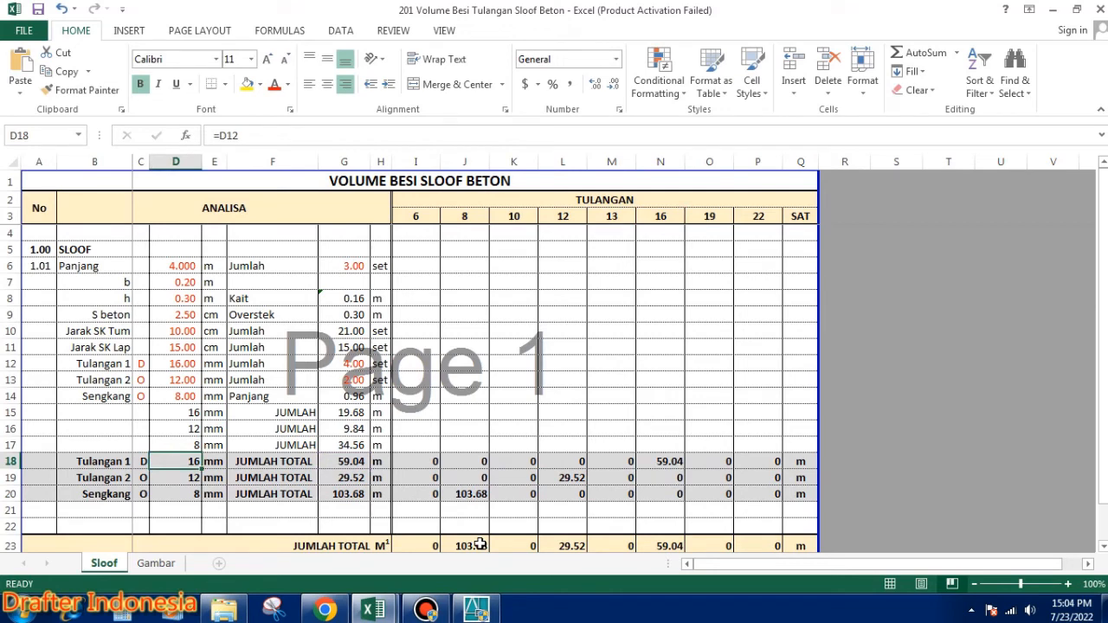
{"action": "type", "text": "1"}
{"action": "key", "text": "Return"}
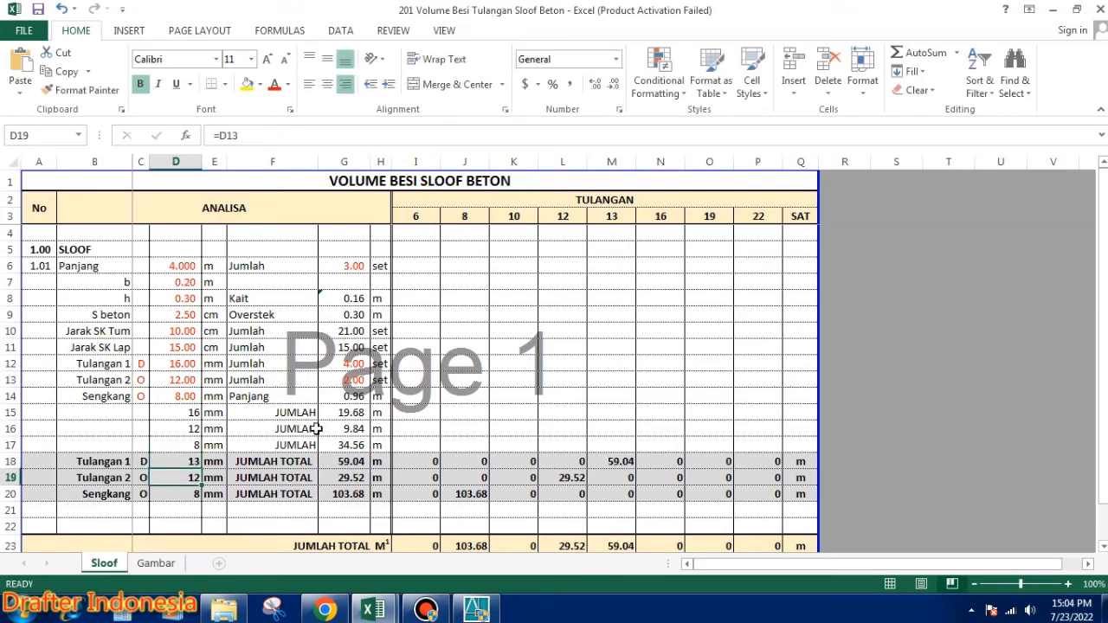
{"action": "left_click", "coordinate": [63, 9]}
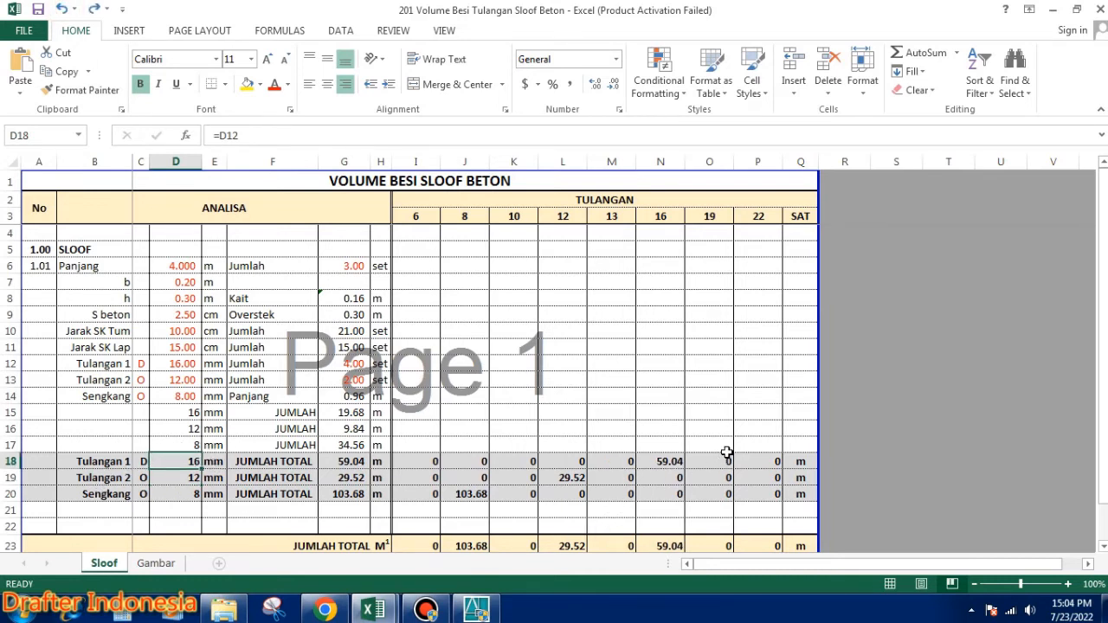
{"action": "scroll", "coordinate": [677, 427], "scroll_direction": "down", "scroll_amount": 1}
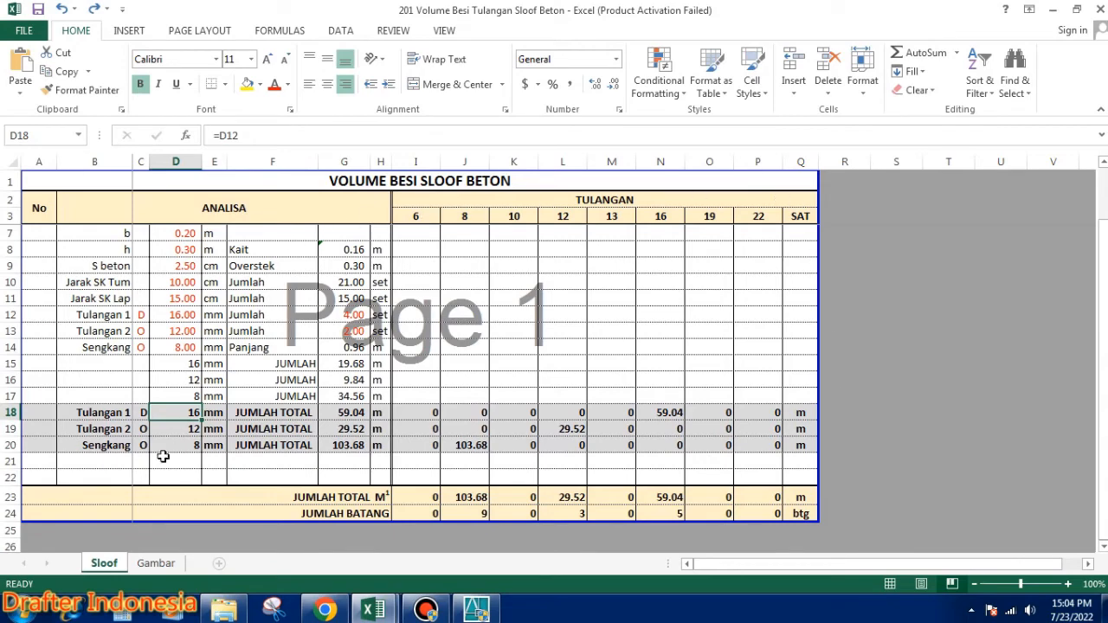
{"action": "scroll", "coordinate": [407, 346], "scroll_direction": "up", "scroll_amount": 1}
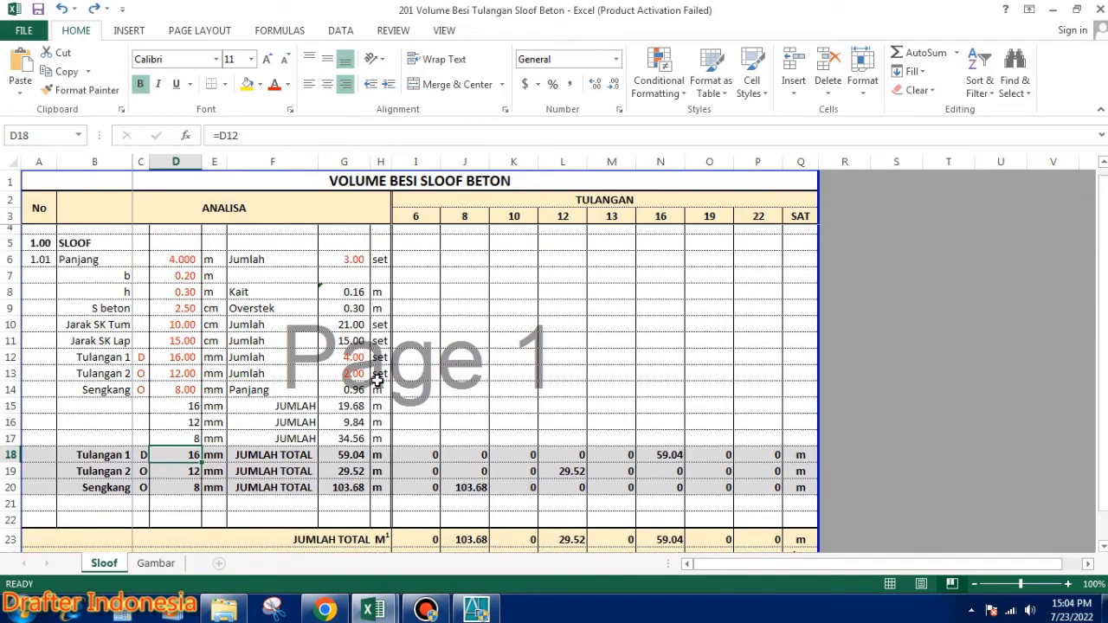
{"action": "scroll", "coordinate": [173, 251], "scroll_direction": "down", "scroll_amount": 1}
{"action": "scroll", "coordinate": [303, 313], "scroll_direction": "up", "scroll_amount": 1}
{"action": "scroll", "coordinate": [364, 321], "scroll_direction": "down", "scroll_amount": 1}
{"action": "scroll", "coordinate": [366, 317], "scroll_direction": "up", "scroll_amount": 1}
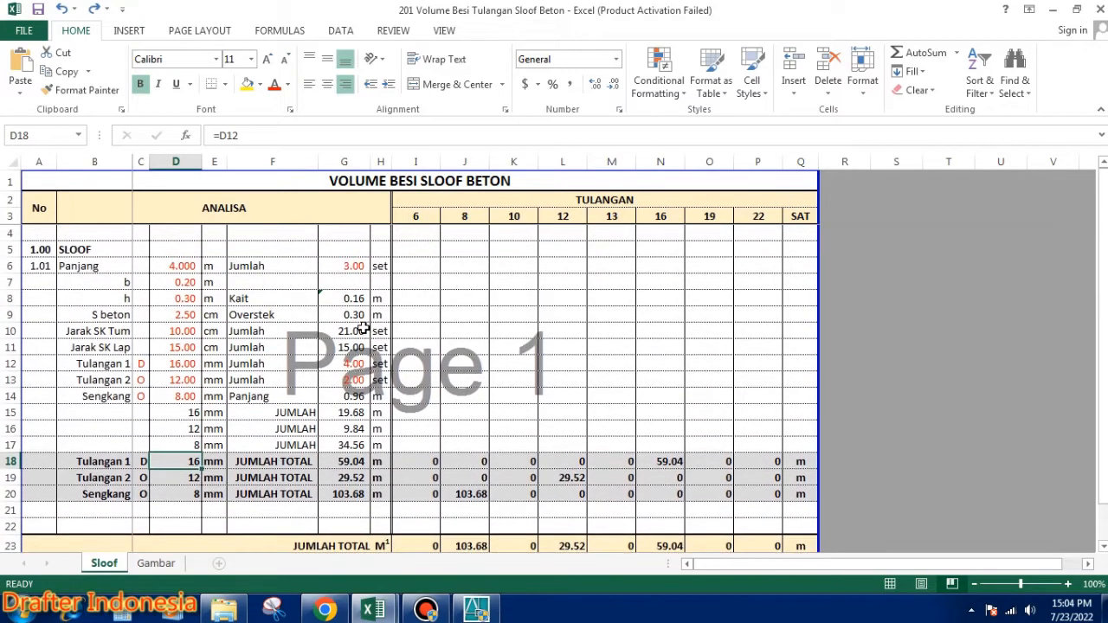
Examine the SUM formulas in the JUMLAH TOTAL M1 row for the diameter columns 8, 12 and 16
{"action": "scroll", "coordinate": [485, 401], "scroll_direction": "down", "scroll_amount": 2}
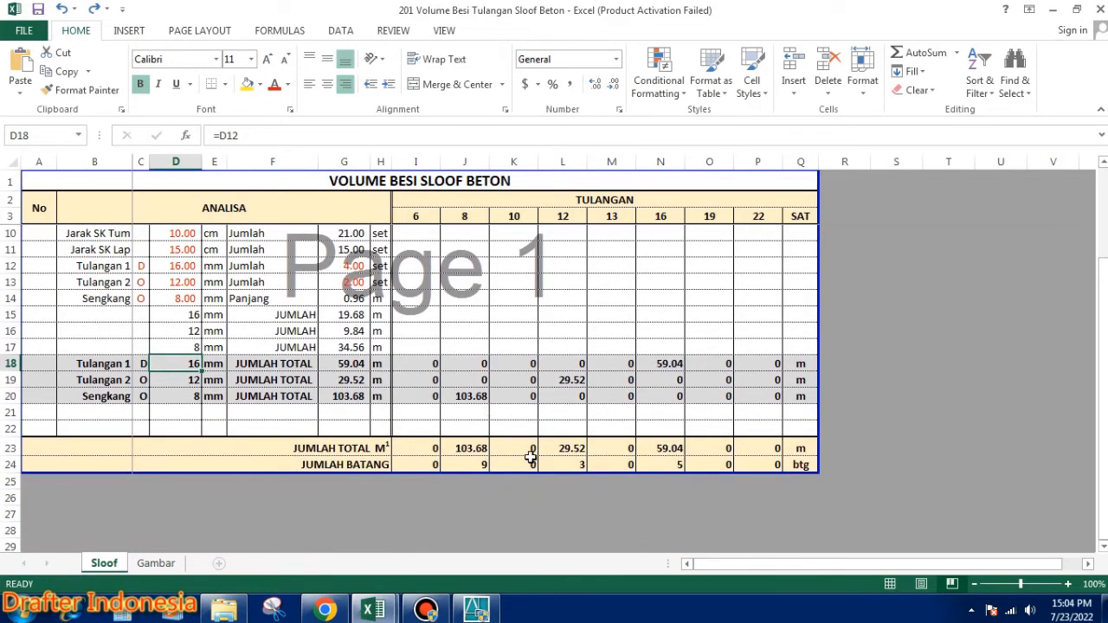
{"action": "double_click", "coordinate": [469, 449]}
{"action": "scroll", "coordinate": [572, 511], "scroll_direction": "up", "scroll_amount": 1}
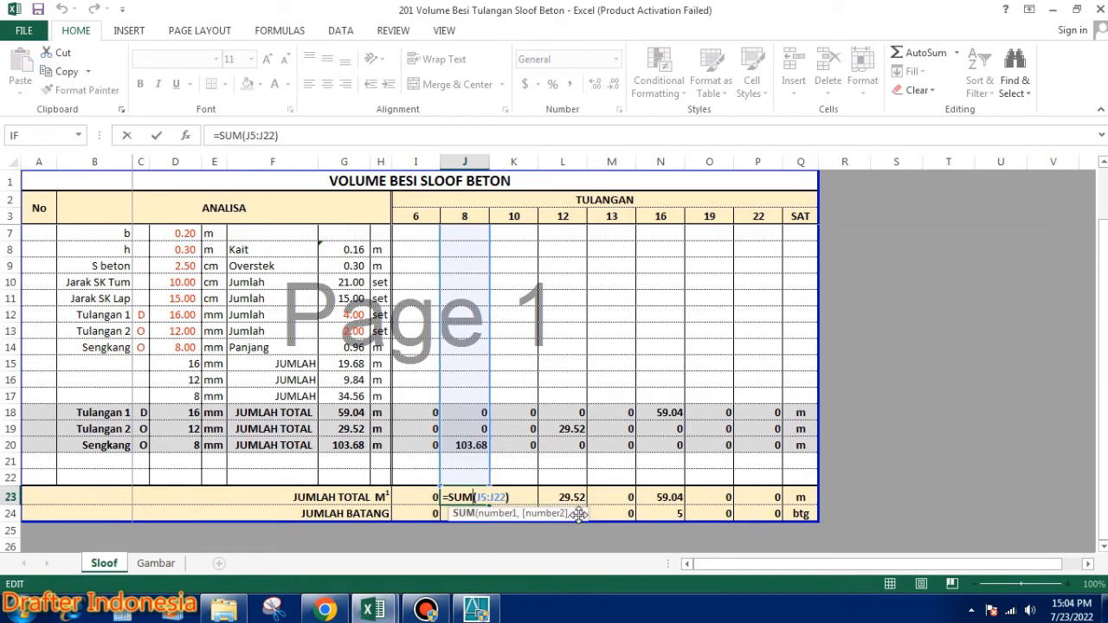
{"action": "key", "text": "Escape"}
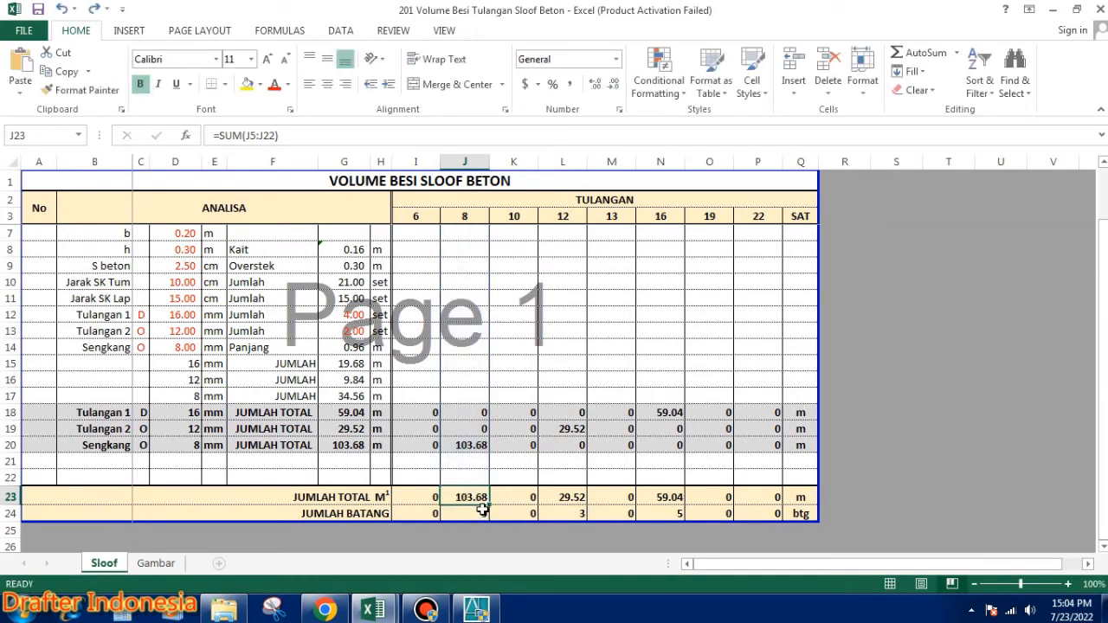
{"action": "double_click", "coordinate": [557, 499]}
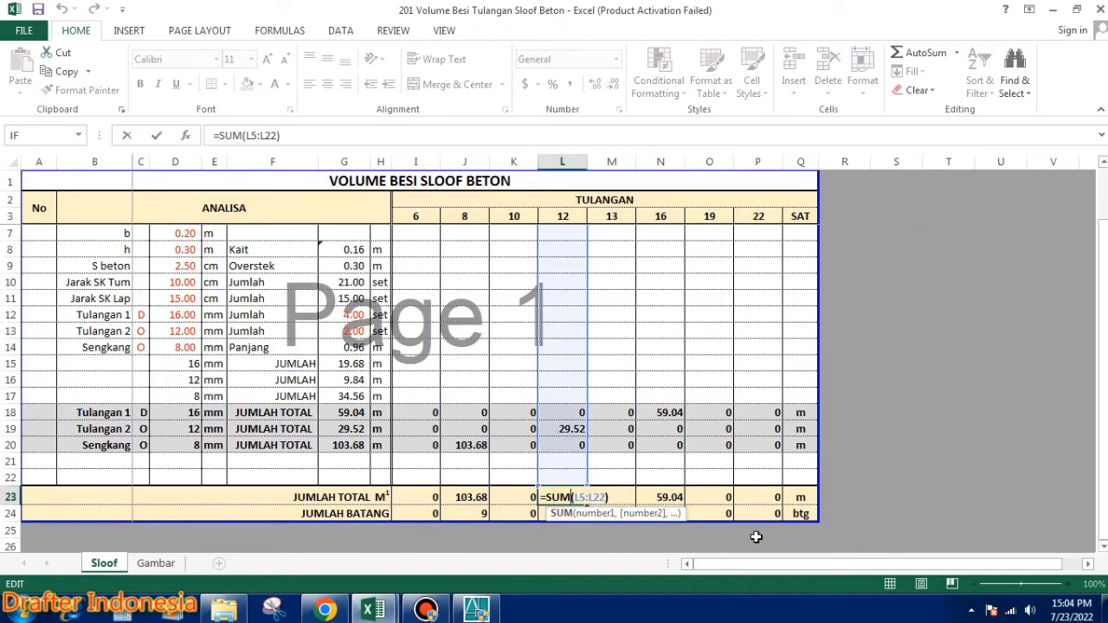
{"action": "key", "text": "Escape"}
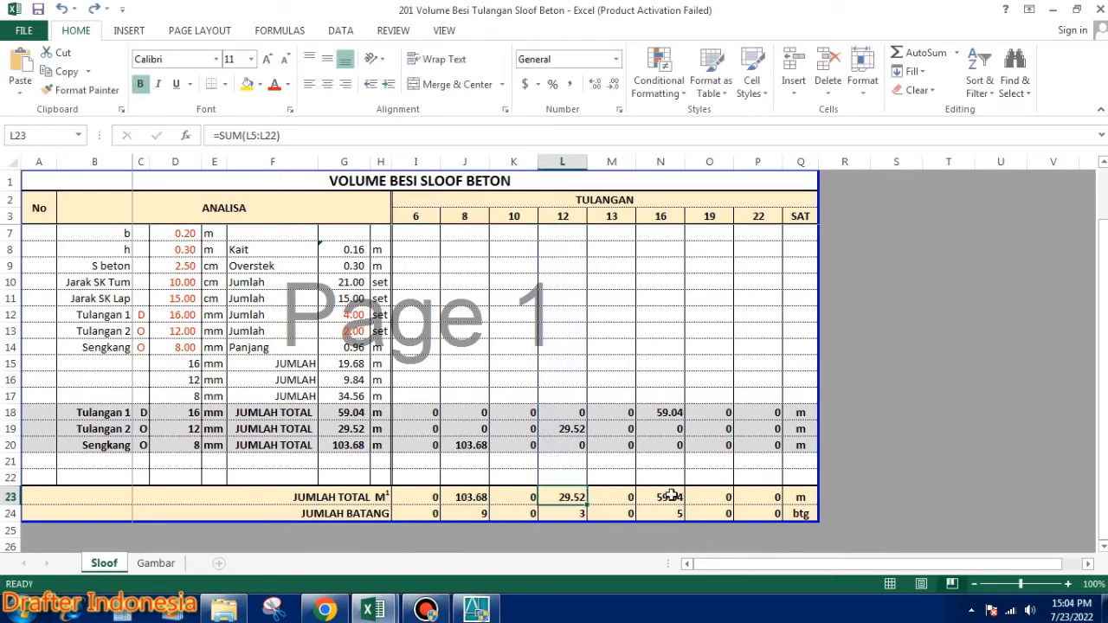
{"action": "double_click", "coordinate": [672, 495]}
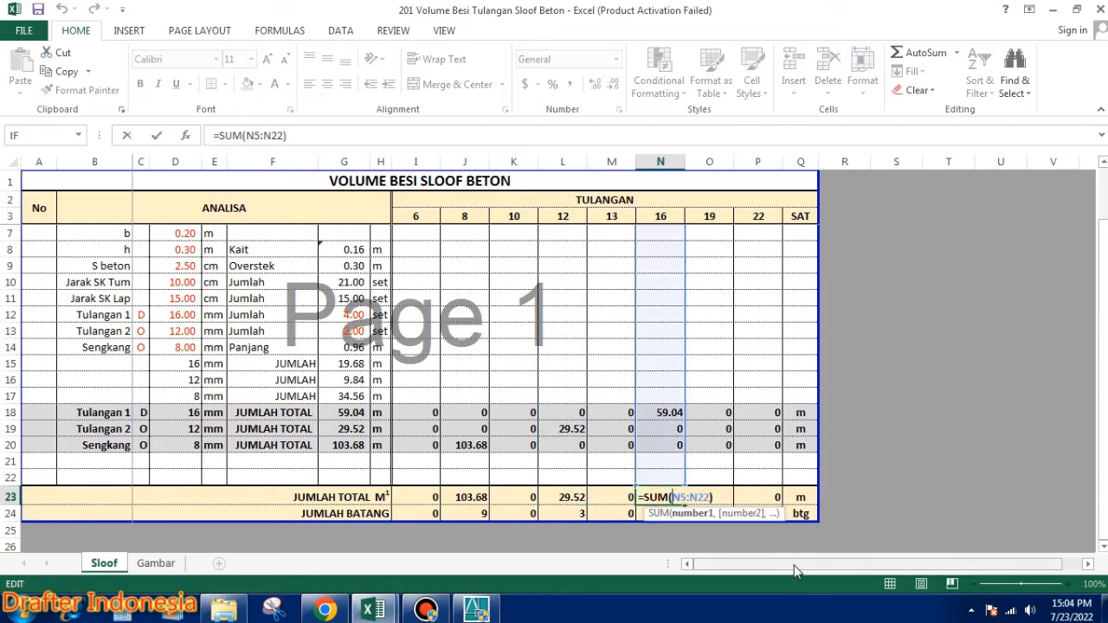
{"action": "key", "text": "Escape"}
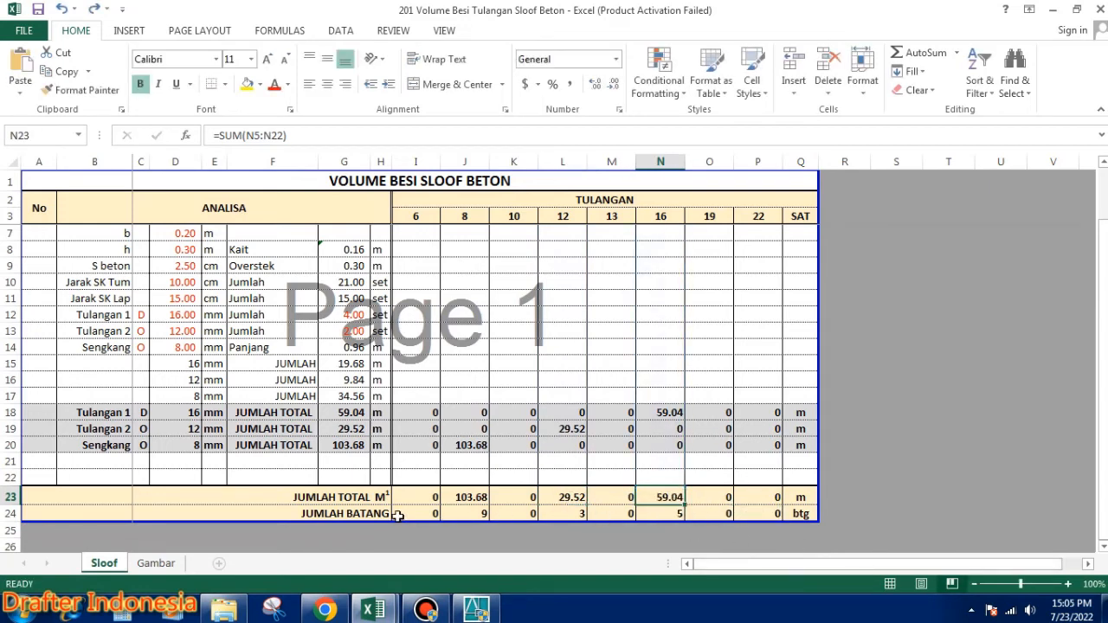
Examine the JUMLAH BATANG formulas that divide the total length by 12 and round up, for diameters 8, 12 and 16
{"action": "double_click", "coordinate": [479, 512]}
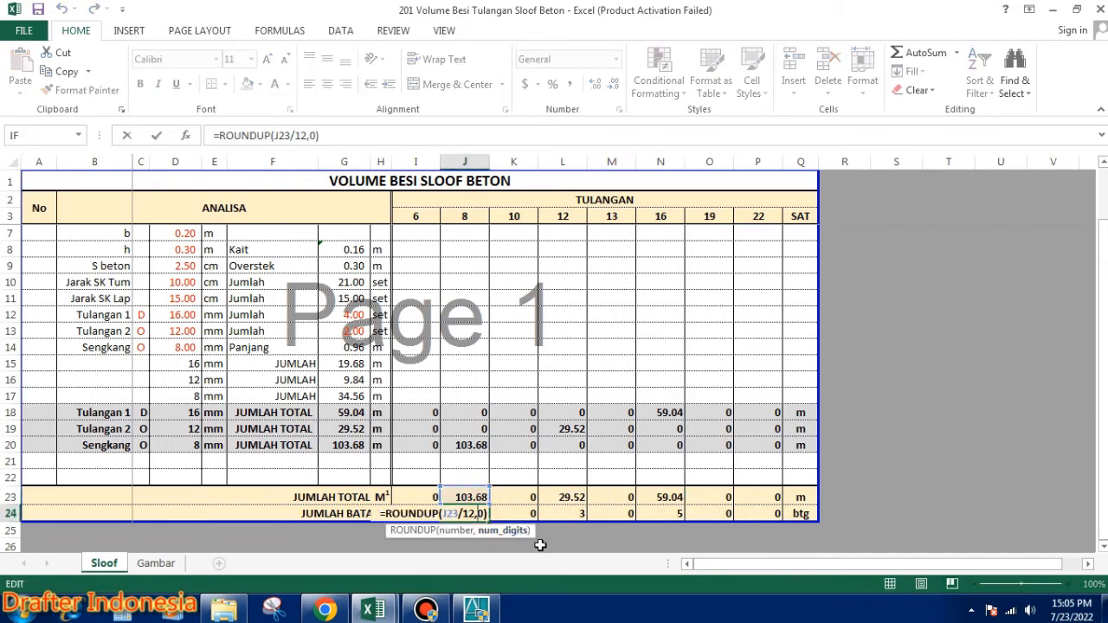
{"action": "key", "text": "Escape"}
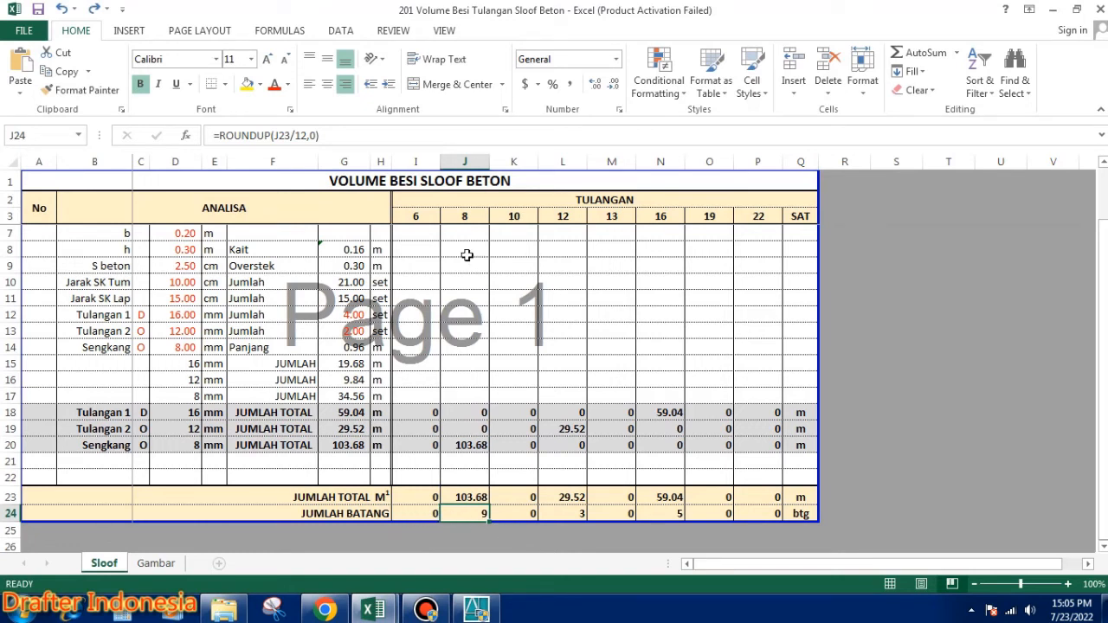
{"action": "double_click", "coordinate": [574, 514]}
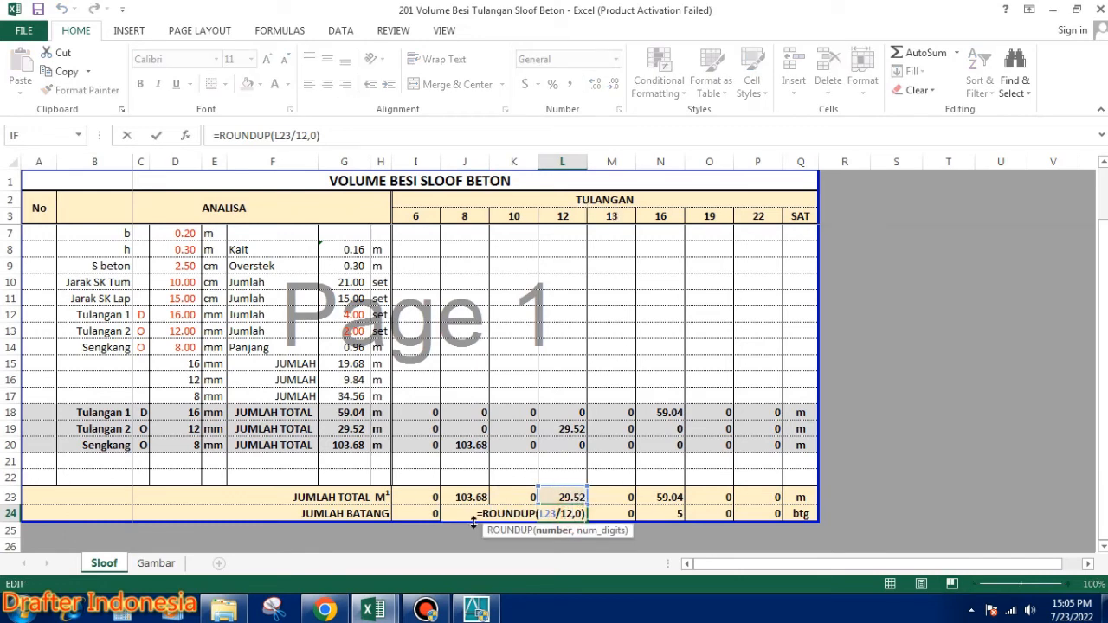
{"action": "key", "text": "Escape"}
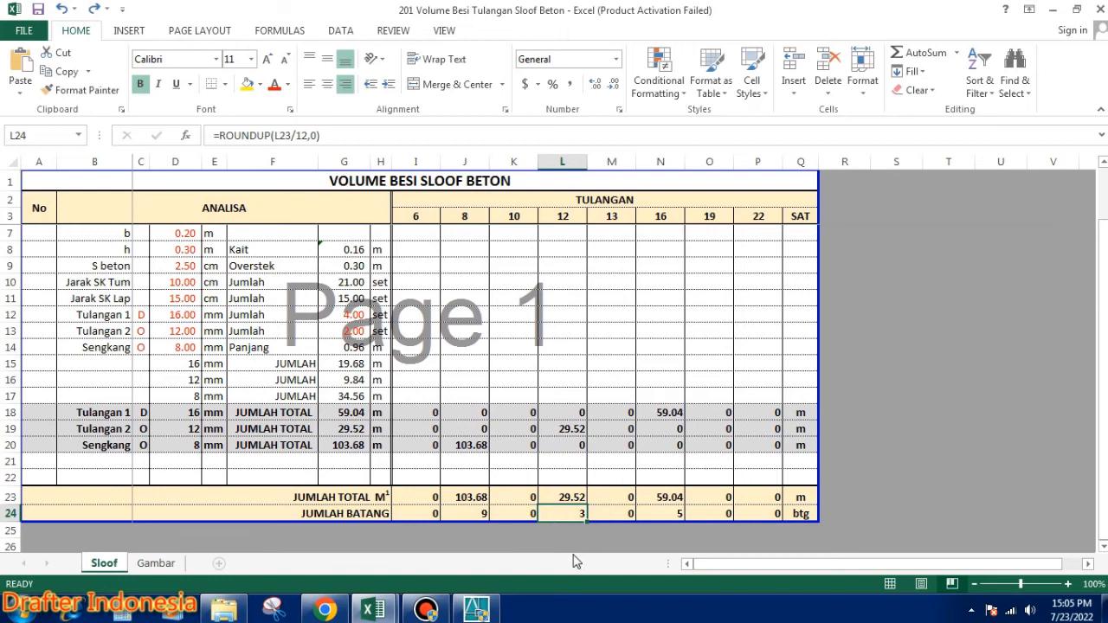
{"action": "double_click", "coordinate": [673, 516]}
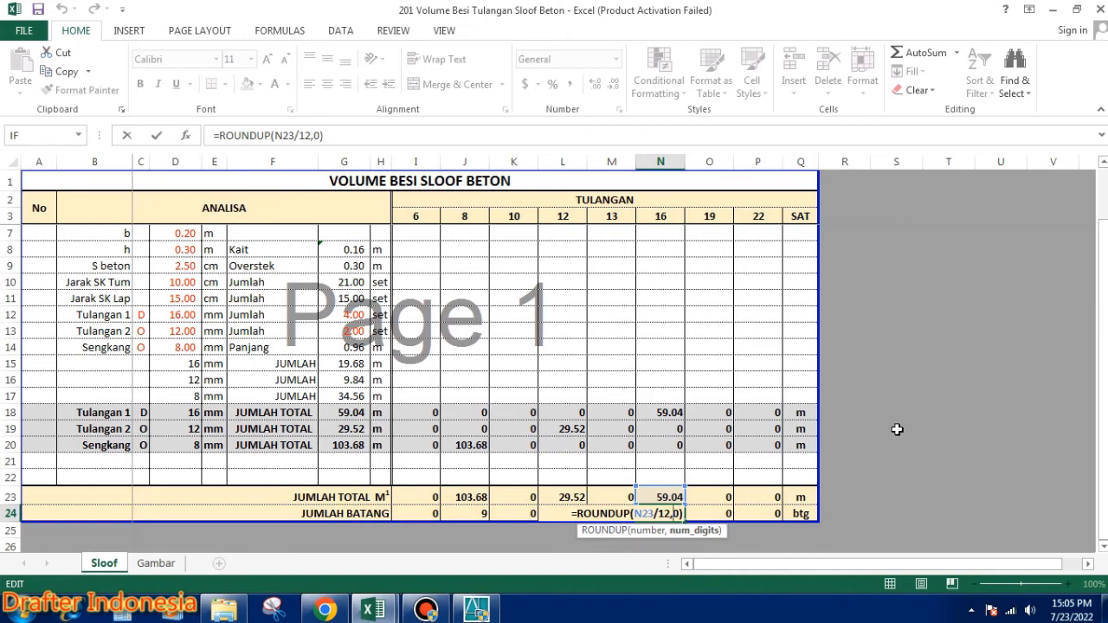
{"action": "key", "text": "ctrl+Return"}
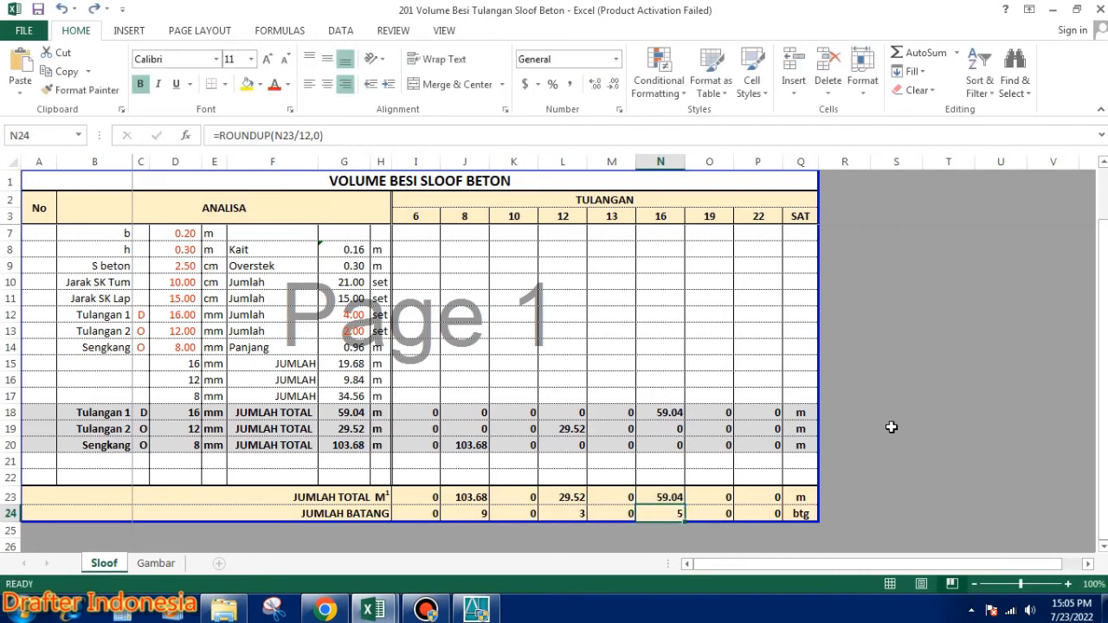